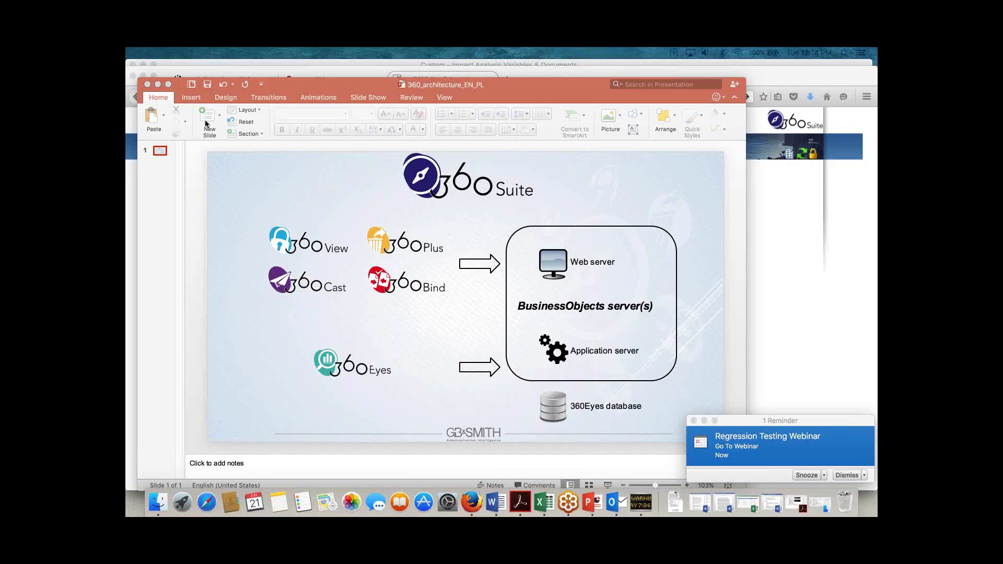
Look over the View and Slide Show ribbon tabs in the PowerPoint deck.
left_click(439, 99)
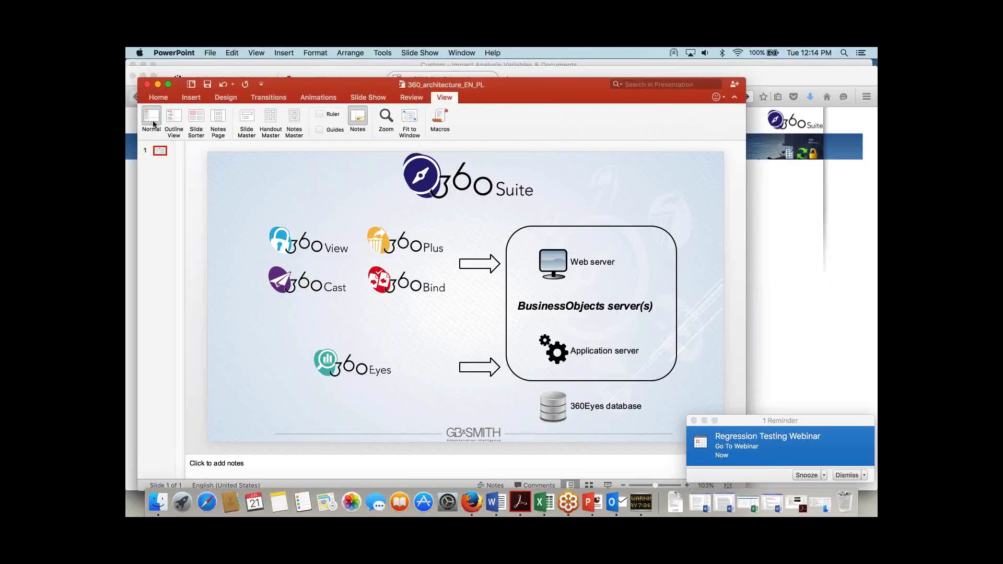
left_click(367, 99)
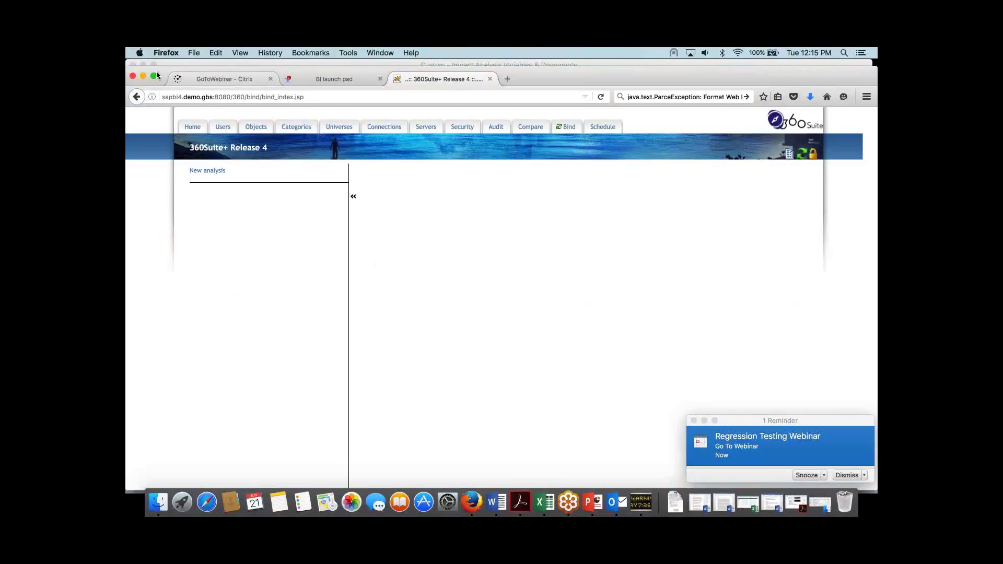
Maximize Firefox, go to the 360Suite log-on page and log on.
left_click(156, 77)
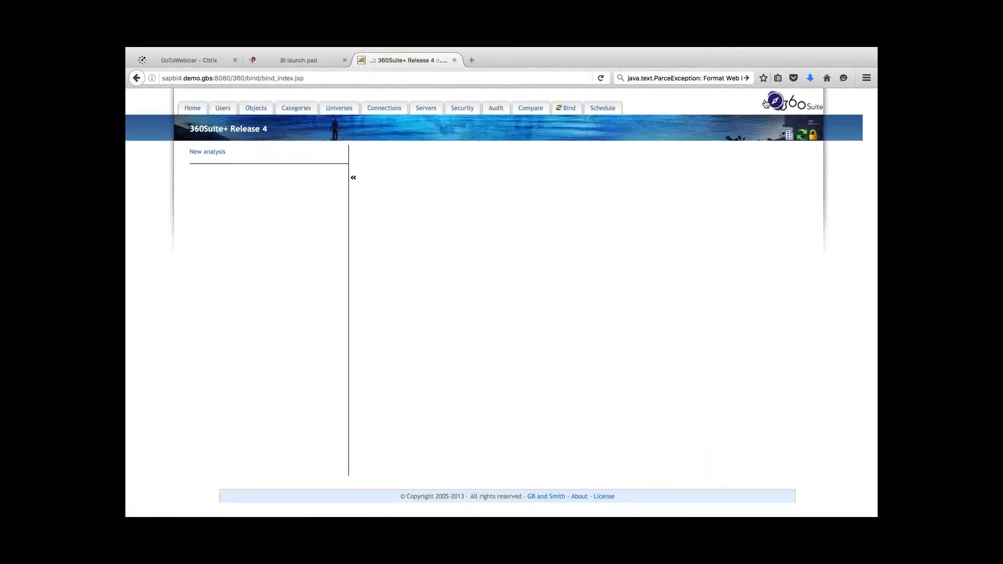
left_click(767, 103)
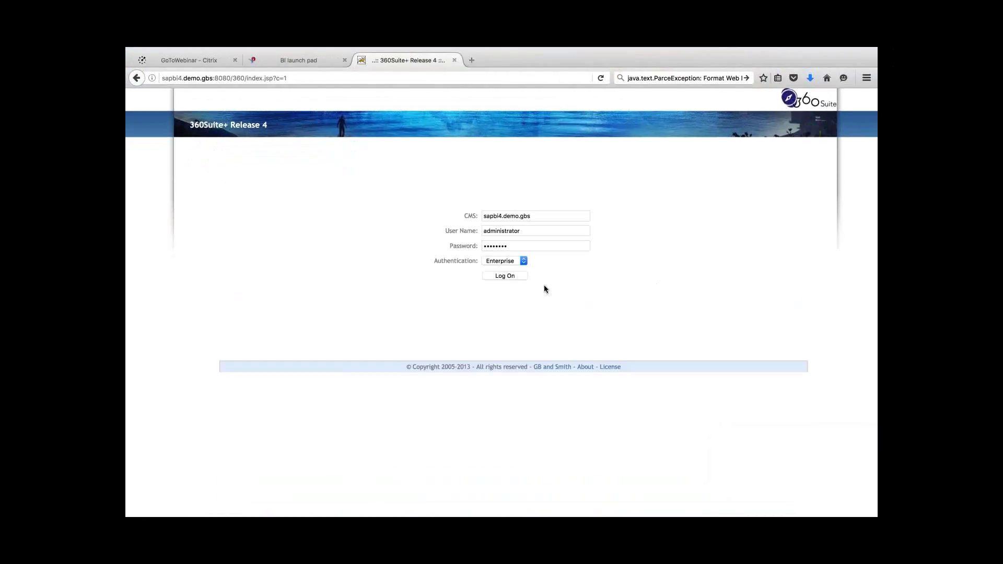
left_click(509, 276)
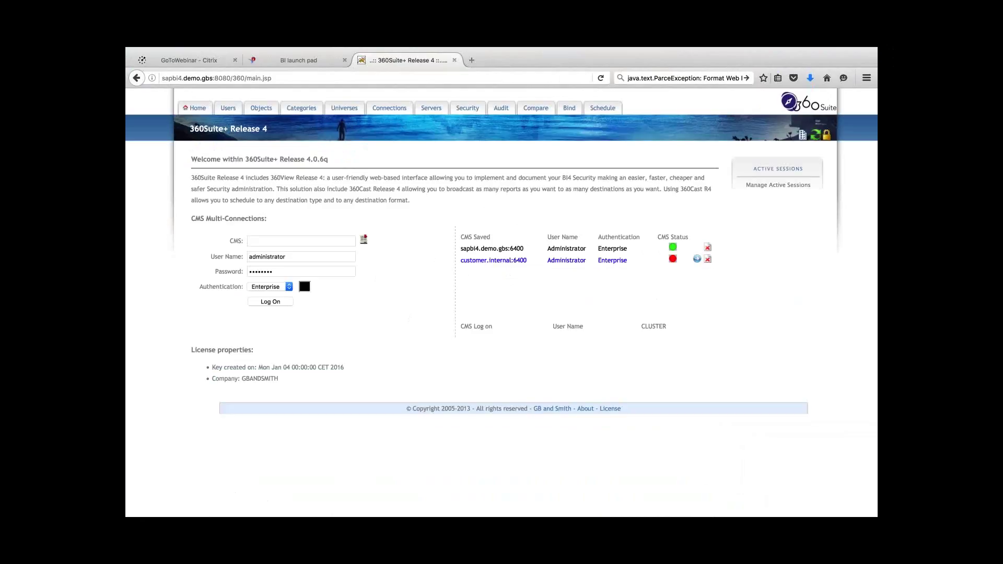
Show the Schedule area's 360View exports broadcasting console.
left_click(611, 113)
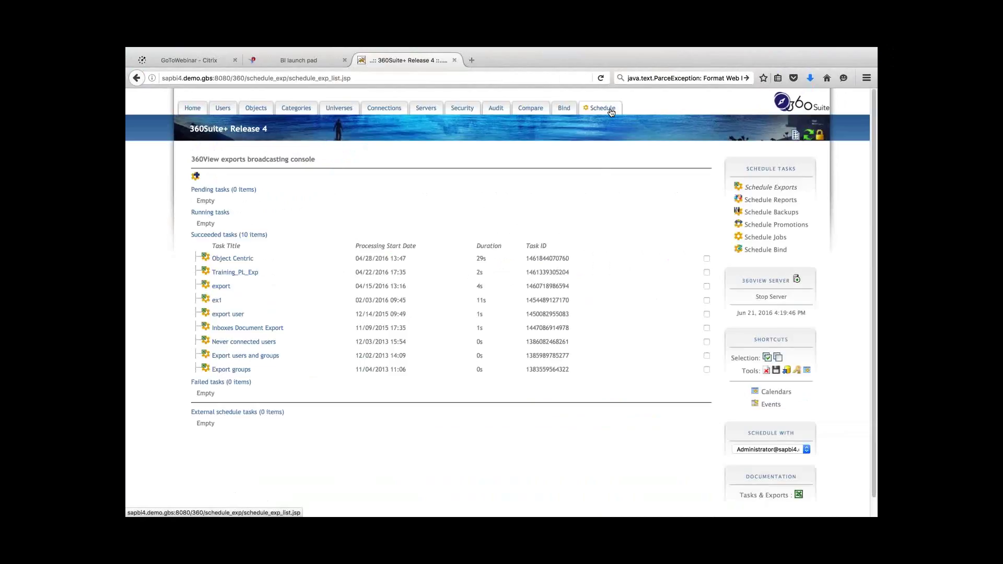
Create a new 360Bind export task titled 'Marketing Test1' and start choosing its folders.
left_click(761, 251)
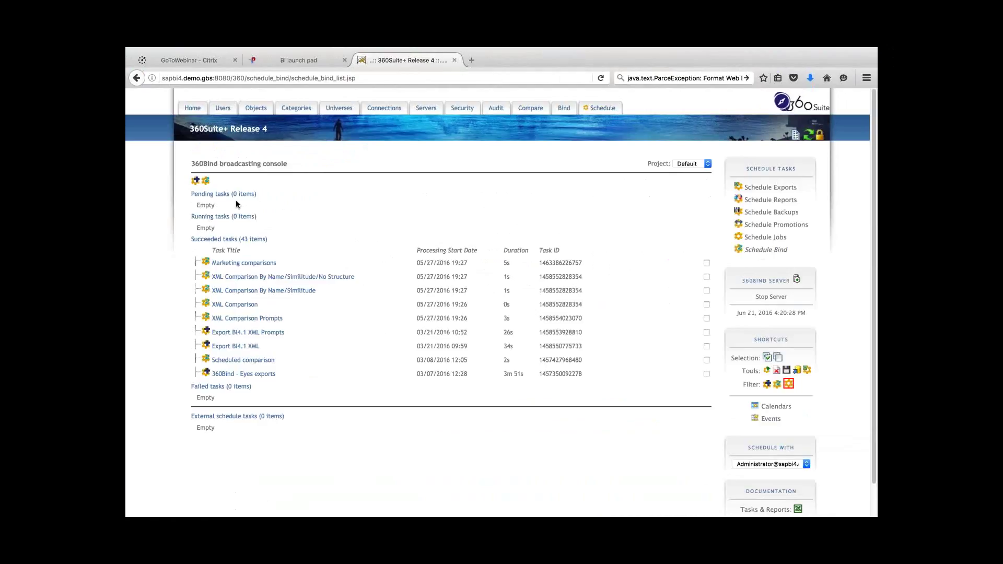
left_click(196, 181)
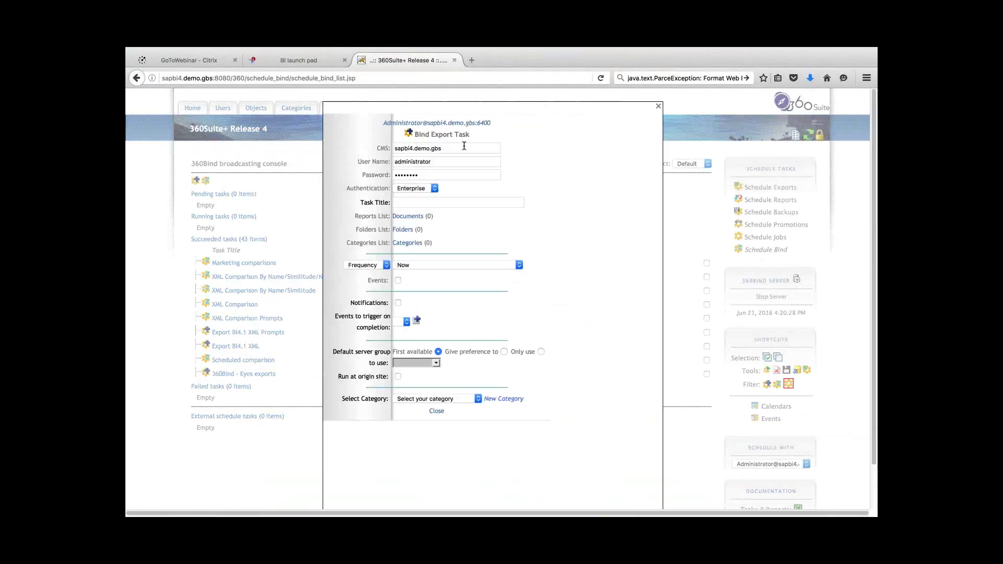
left_click(458, 202)
type("Mark")
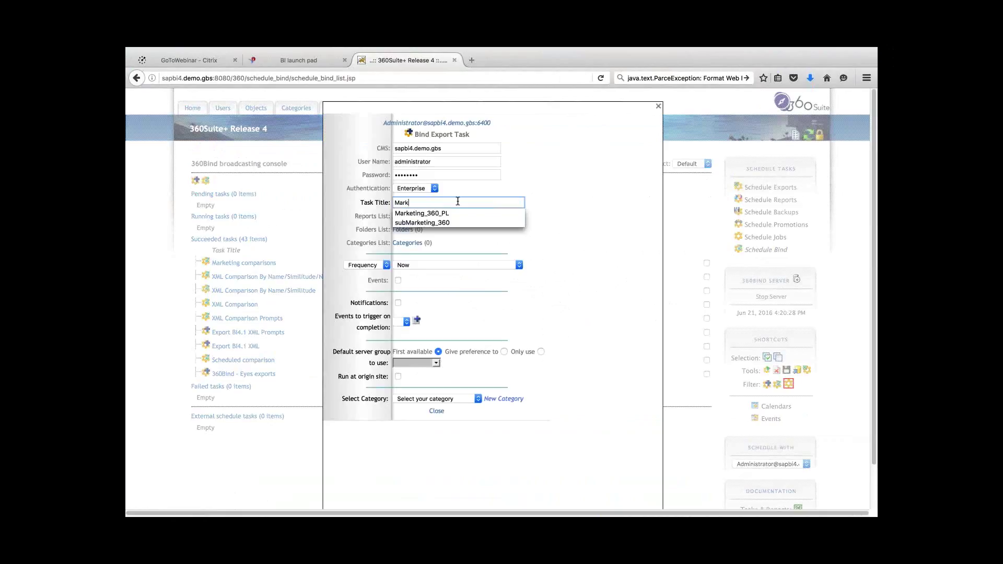
type("eting Test1")
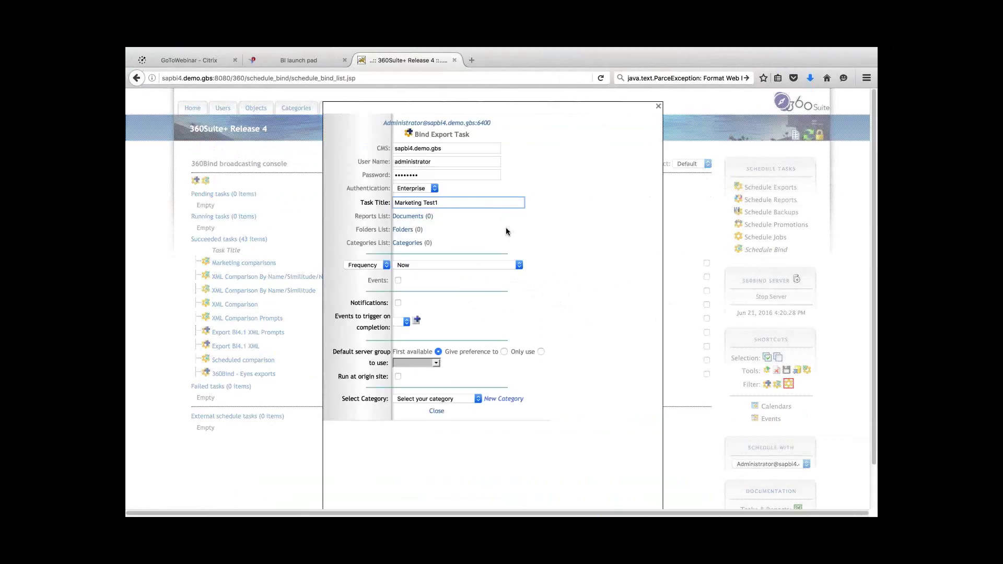
left_click(408, 231)
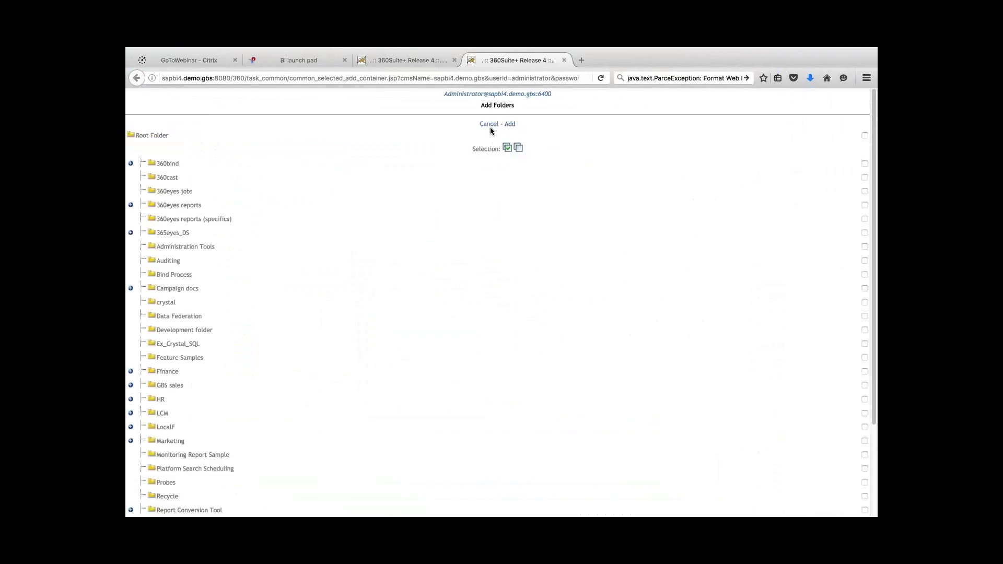
Skip folders and add reports 05 Overloads summary, 10 Folder Security Matrix and 12 Unjustified Explicit Rights.
left_click(490, 128)
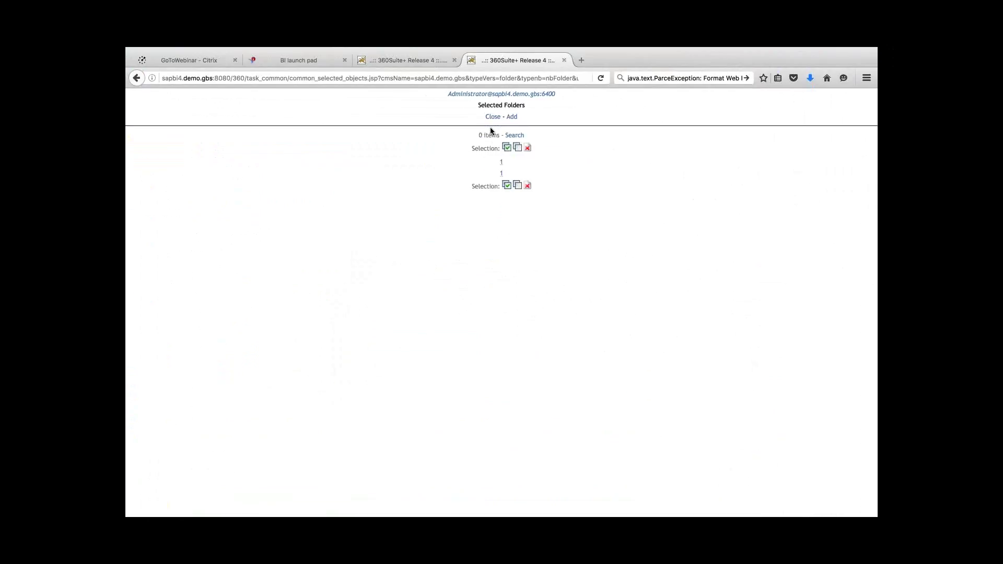
left_click(495, 118)
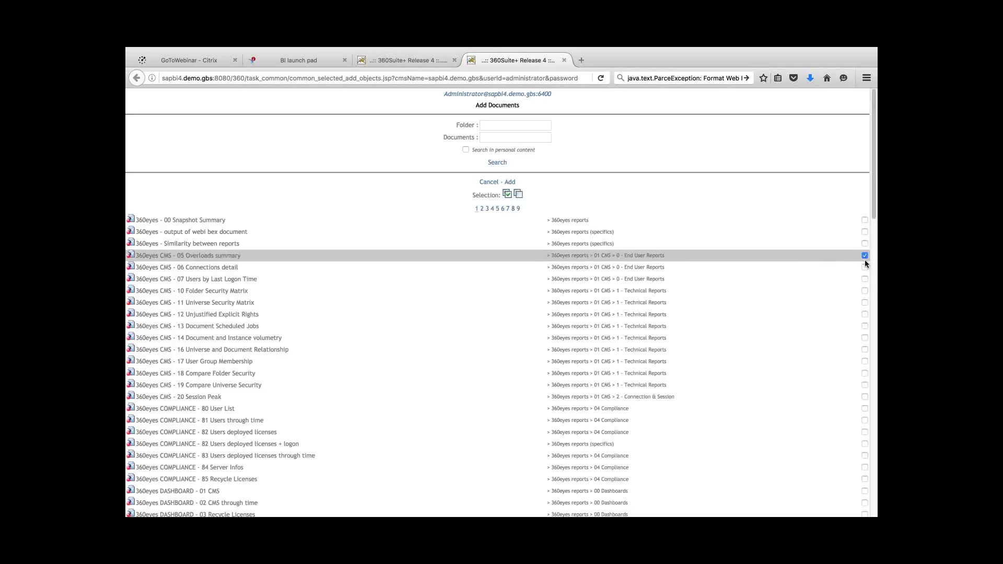
left_click(865, 291)
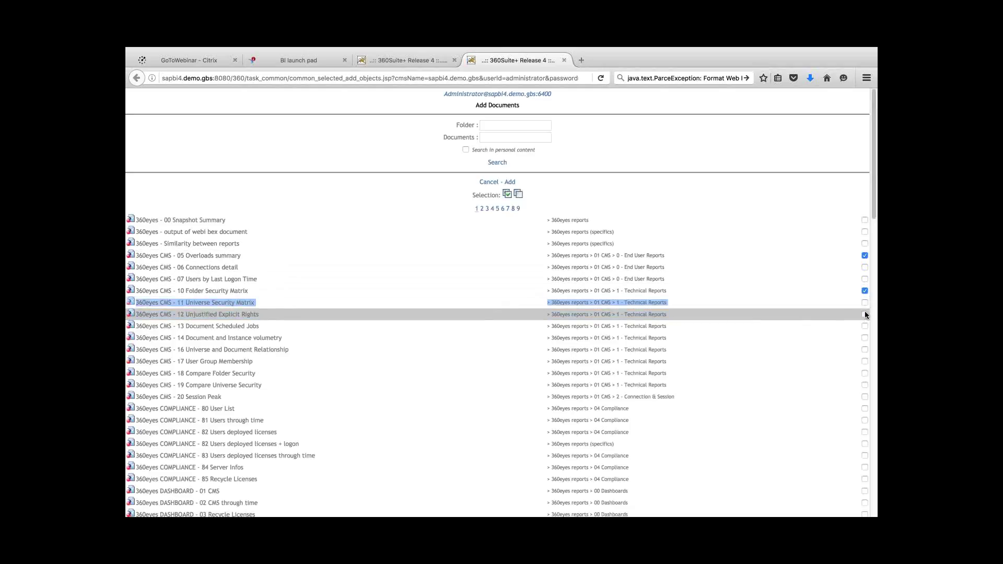
left_click(865, 314)
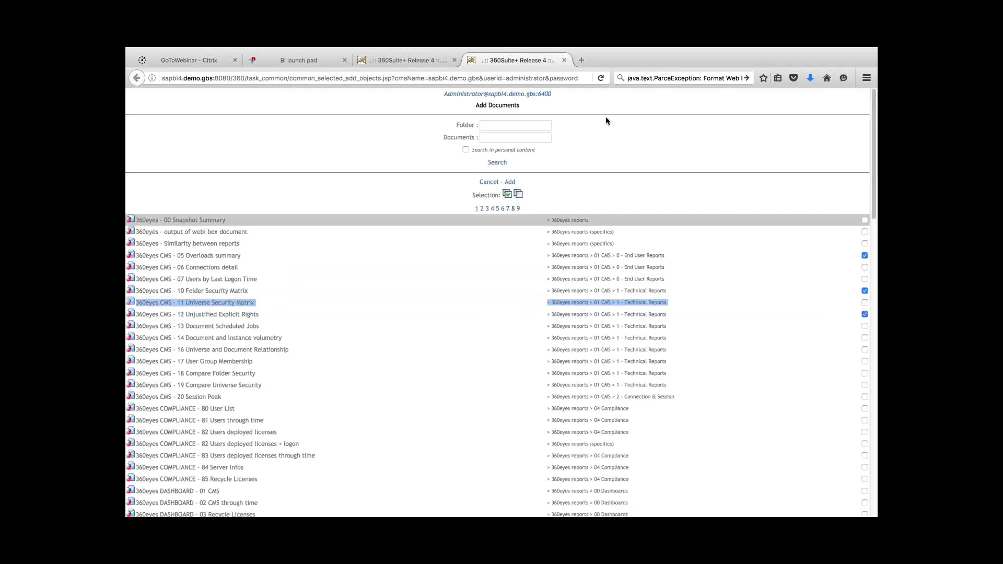
left_click(516, 181)
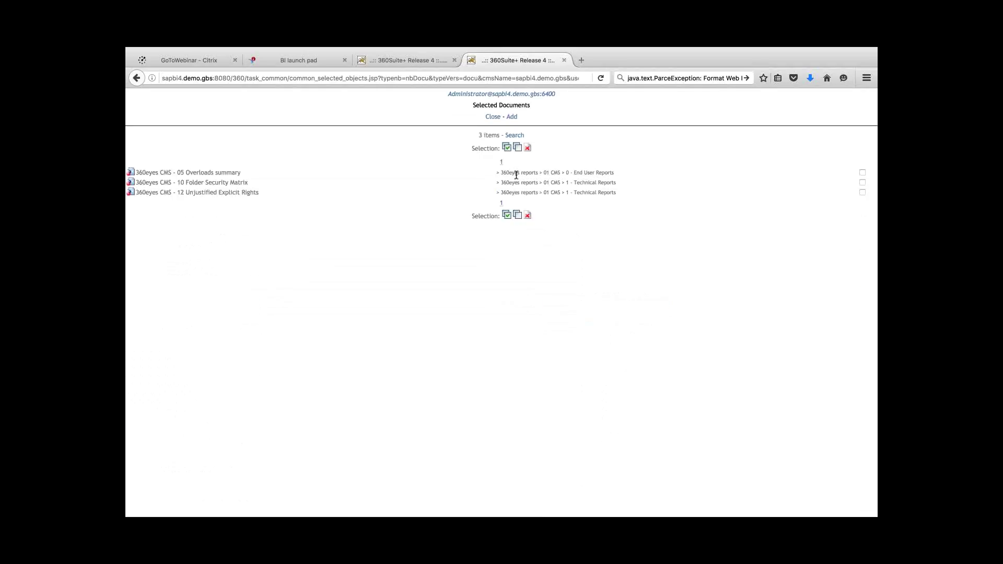
left_click(492, 116)
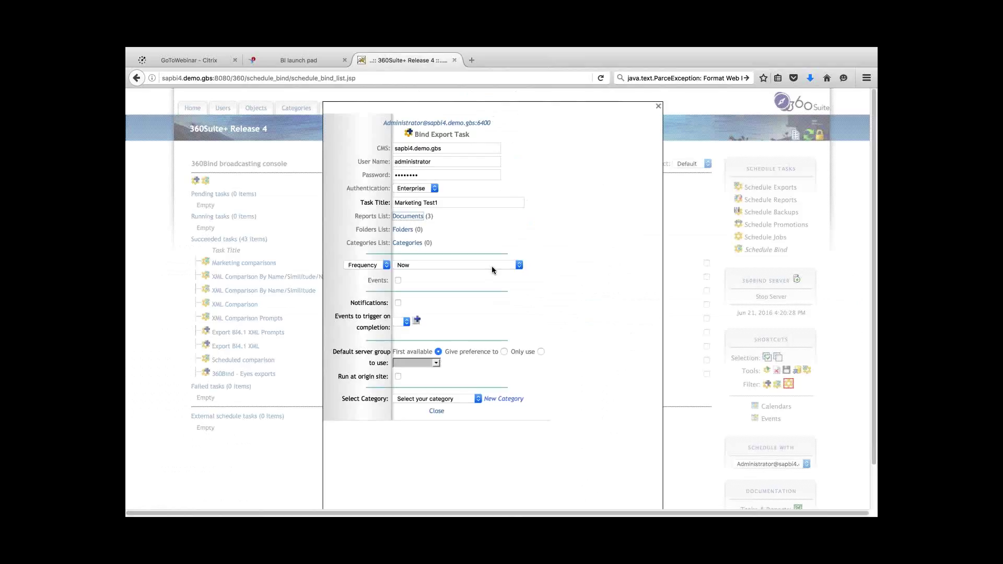
Keep the schedule frequency at Now and file the task under Marketing exports.
left_click(520, 265)
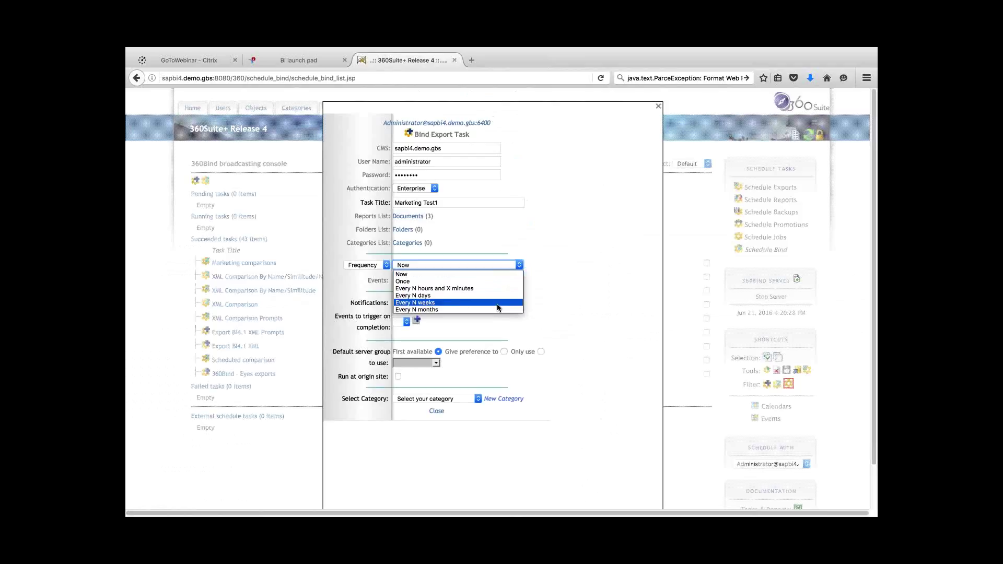
left_click(555, 291)
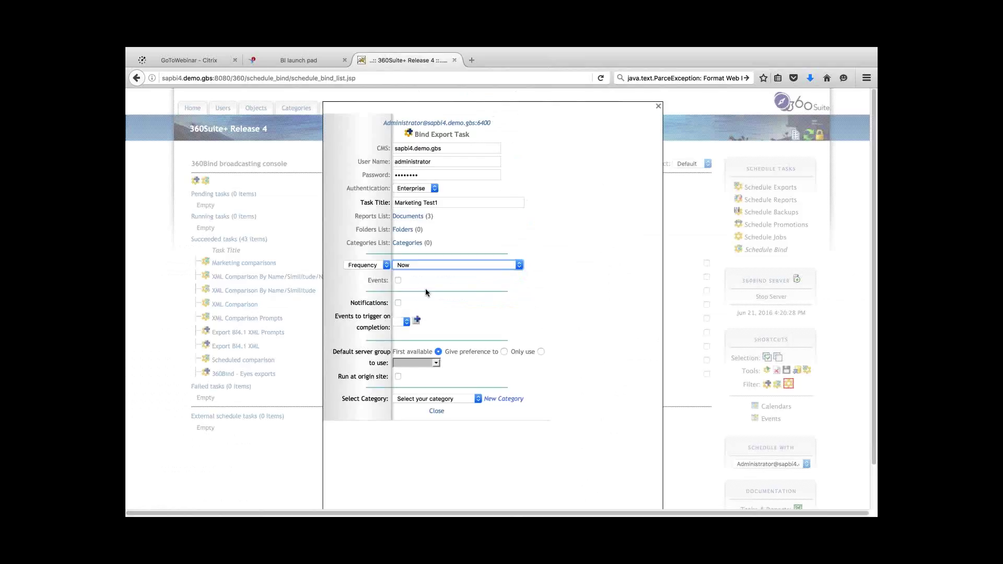
scroll(442, 319, "down", 2)
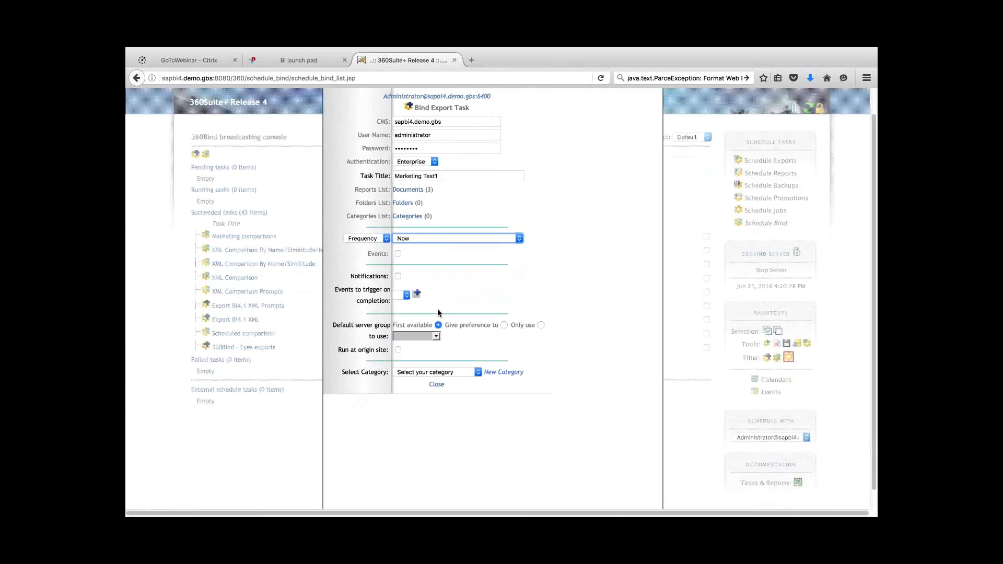
left_click(478, 353)
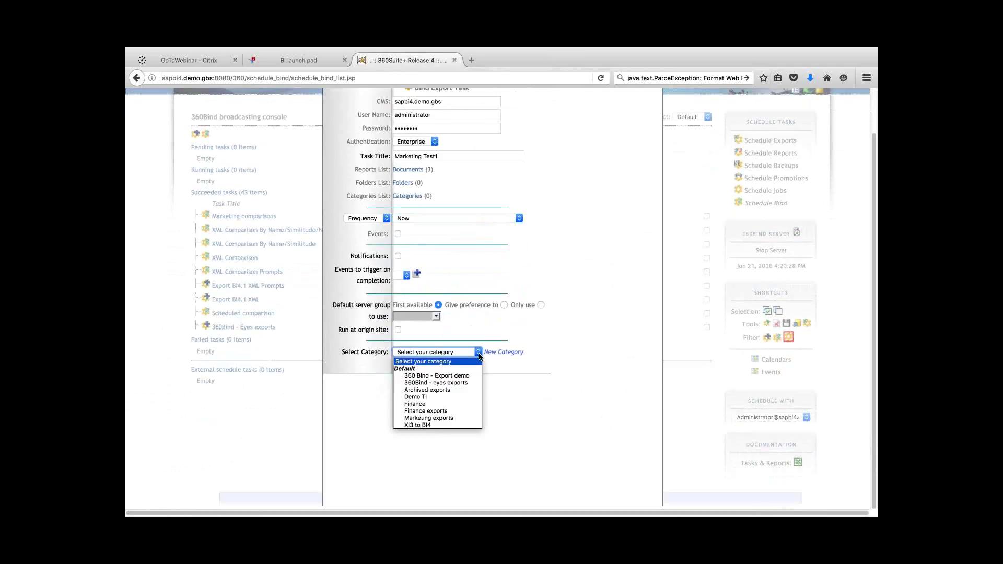
left_click(467, 419)
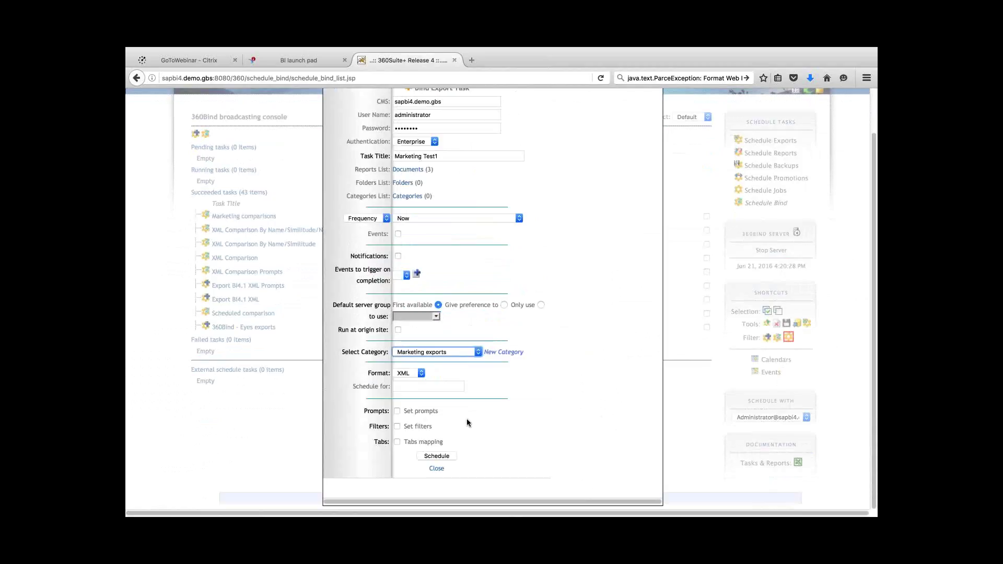
Enable Set prompts and review the 05 Overloads summary report's prompt values.
left_click(397, 412)
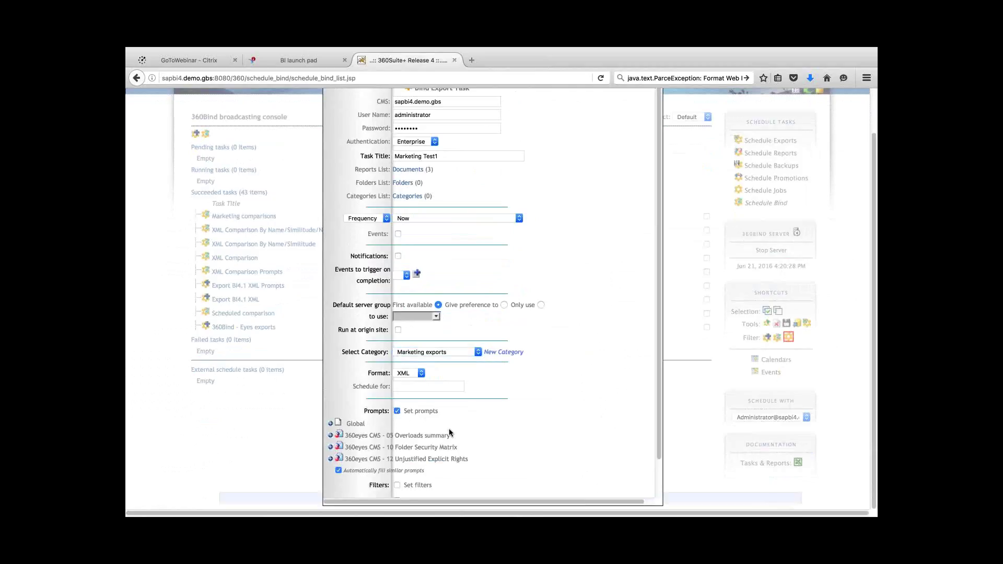
scroll(449, 429, "down", 2)
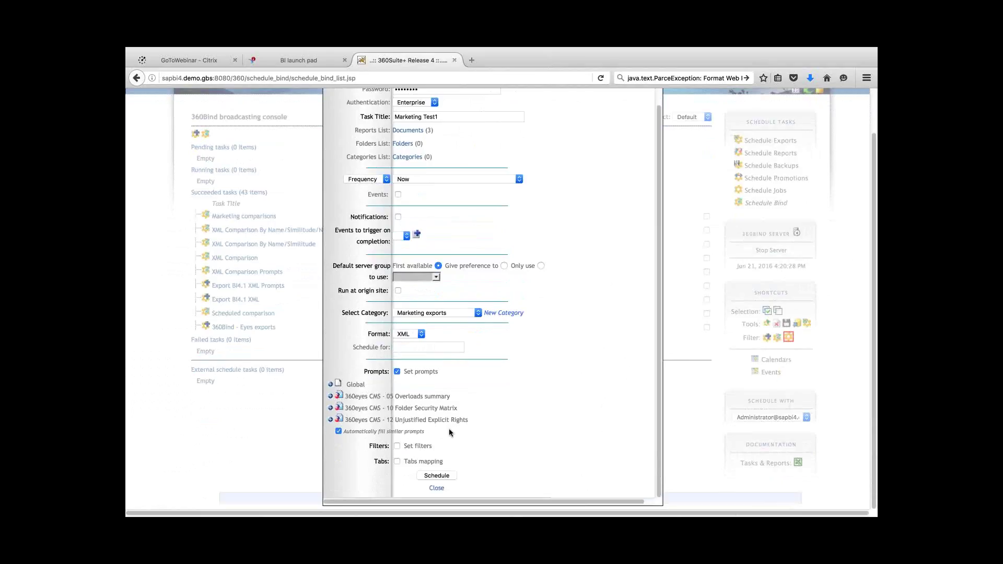
left_click(330, 396)
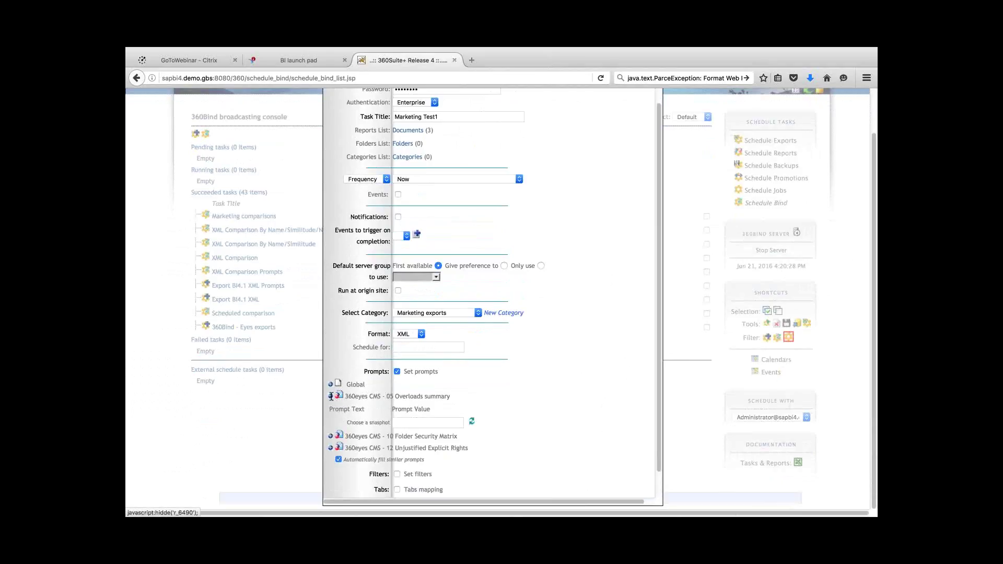
scroll(489, 422, "down", 1)
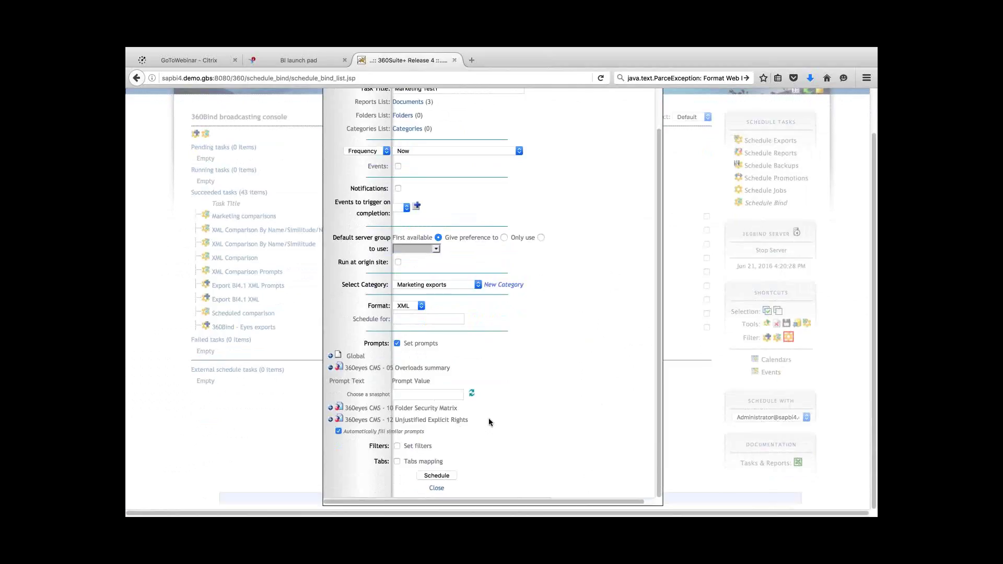
Close the task dialog, export the broadcasting tasks, and start a new Bind analysis.
left_click(438, 489)
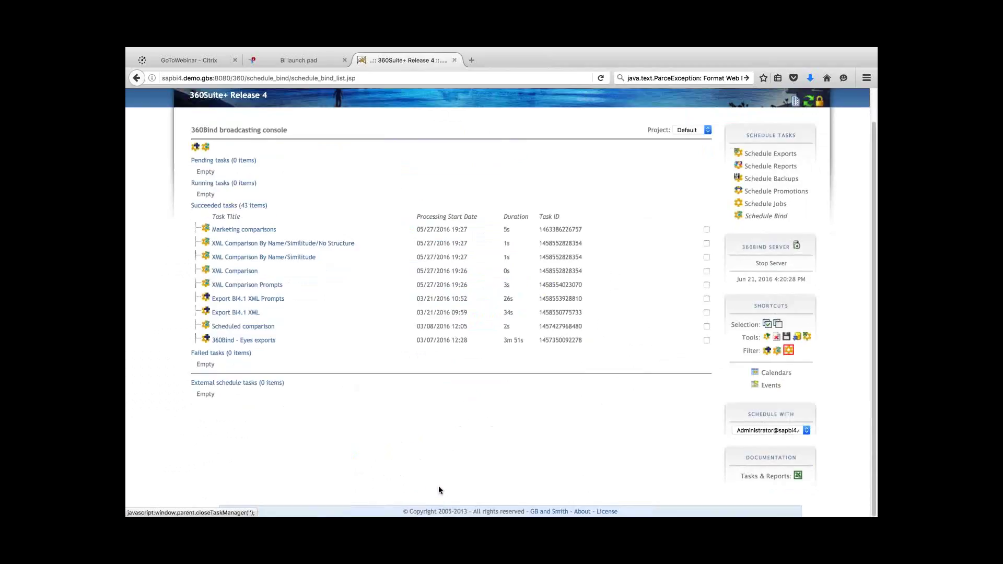
left_click(787, 337)
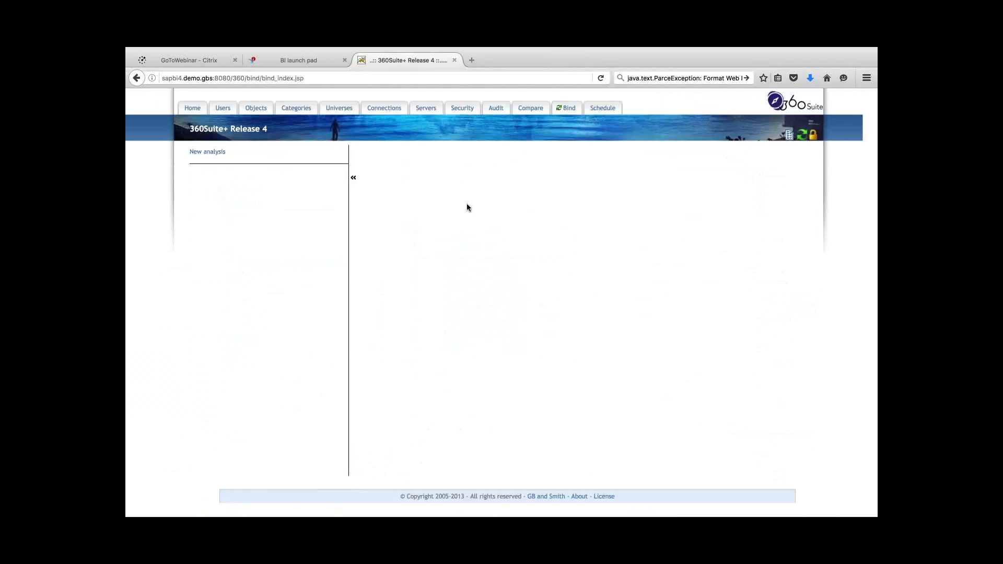
left_click(225, 153)
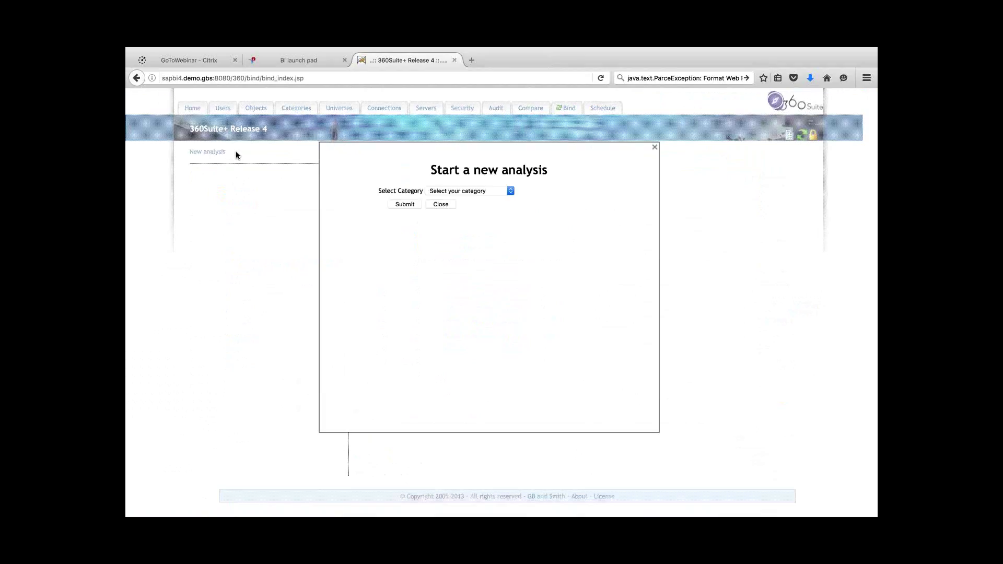
Choose Marketing exports as the new analysis category.
left_click(512, 194)
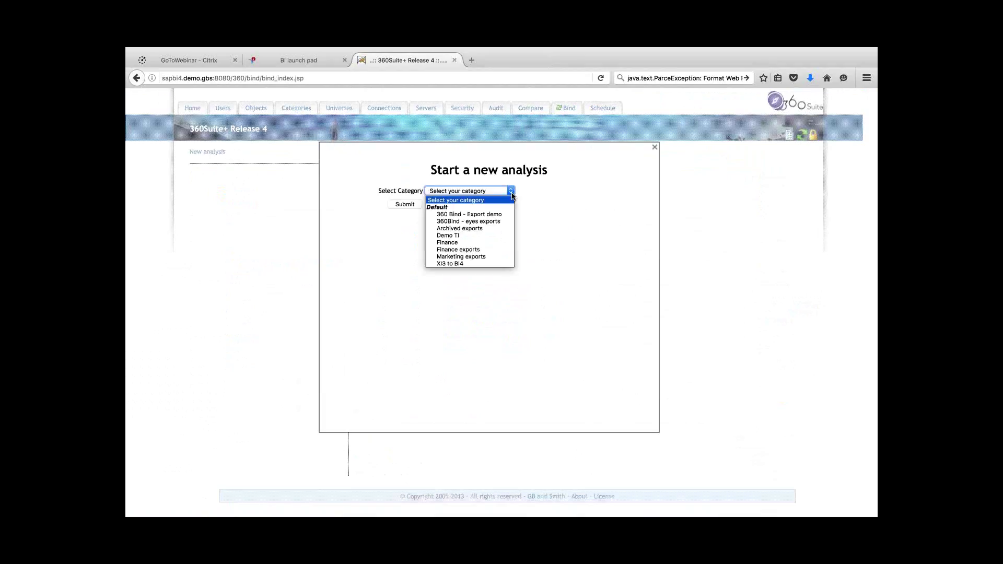
left_click(501, 257)
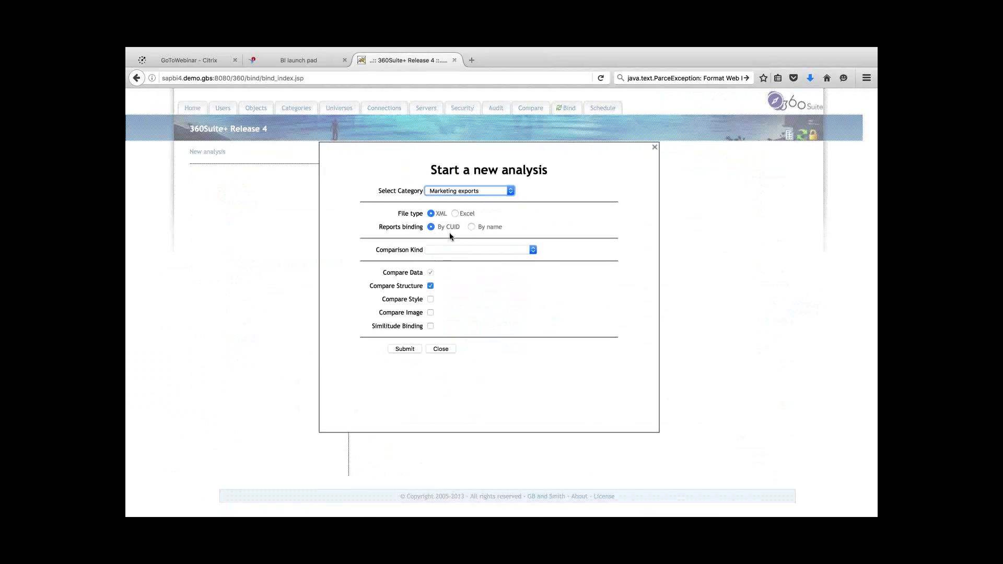
Set the comparison to Last two exports and add Compare Style and Compare Image.
left_click(533, 251)
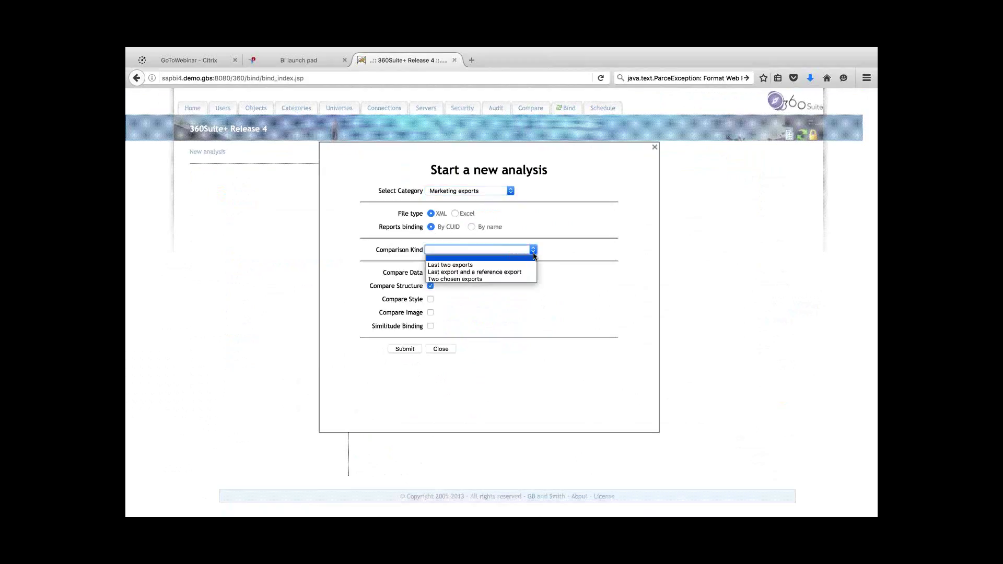
left_click(525, 265)
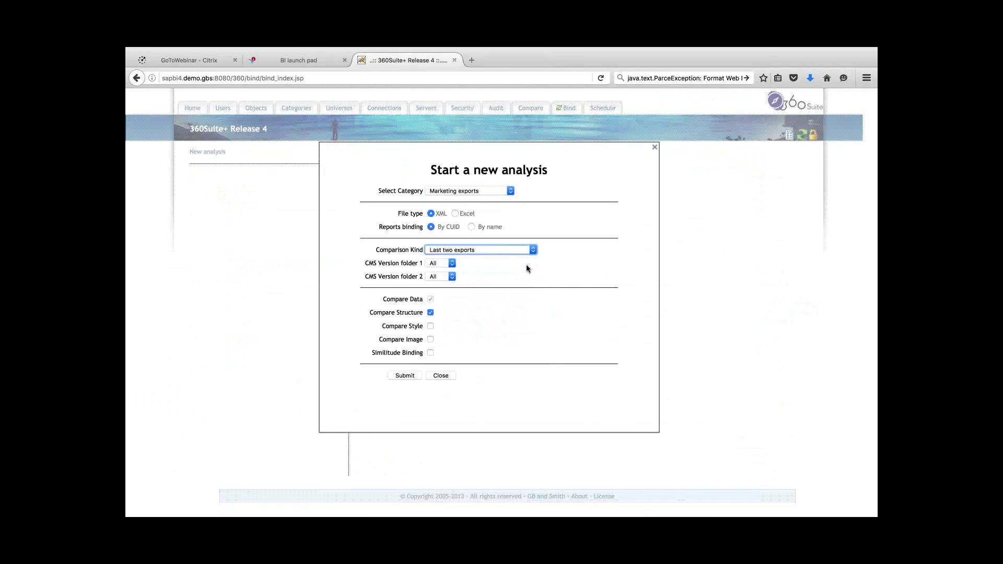
left_click(430, 327)
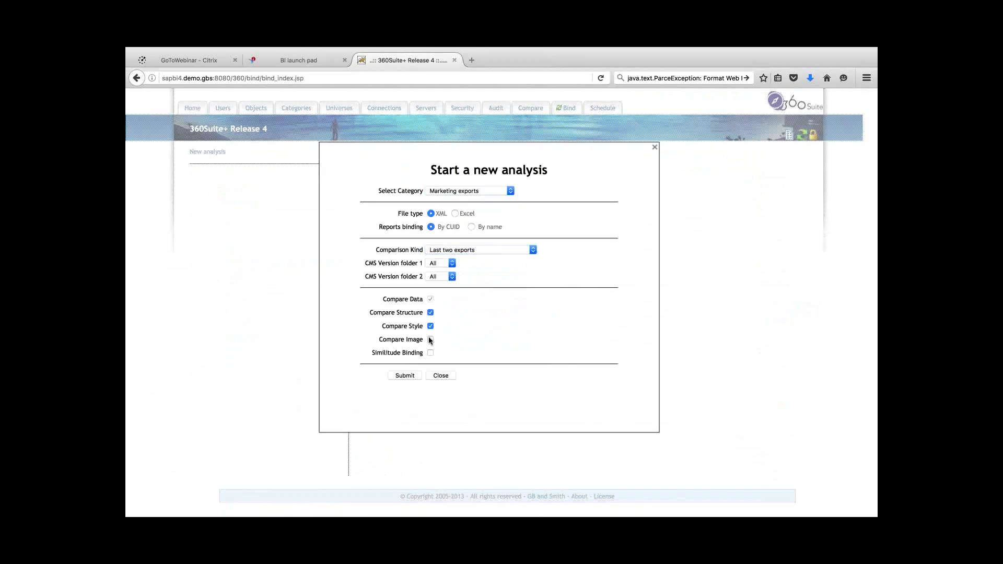
left_click(430, 339)
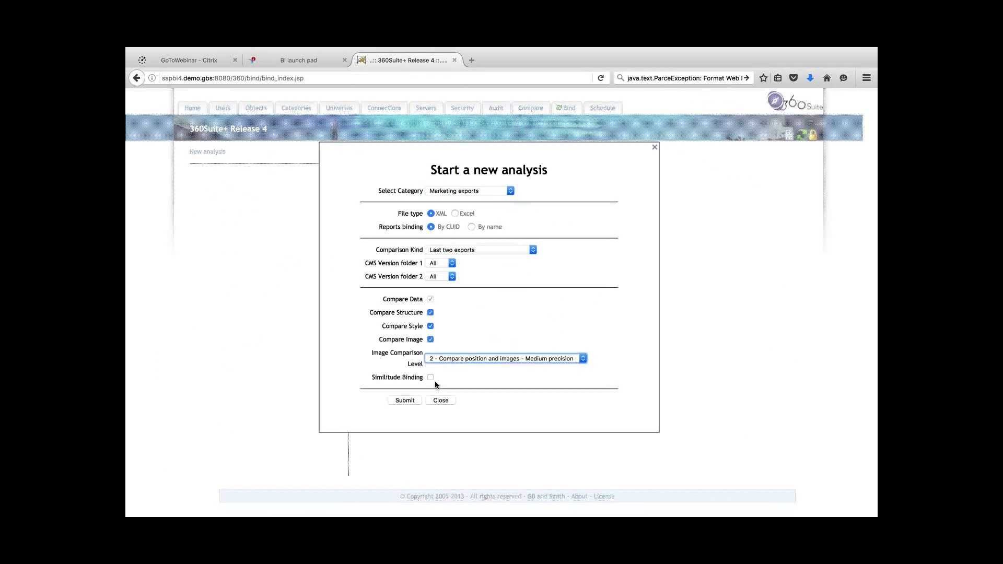
Submit the analysis and scroll its results down to the Nonmatching Documents list.
left_click(400, 401)
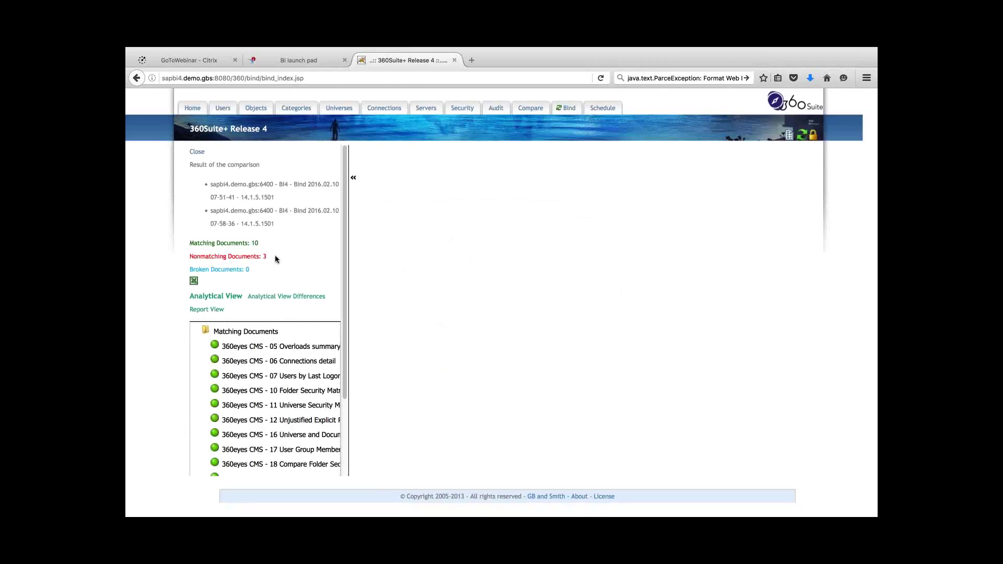
scroll(276, 257, "down", 3)
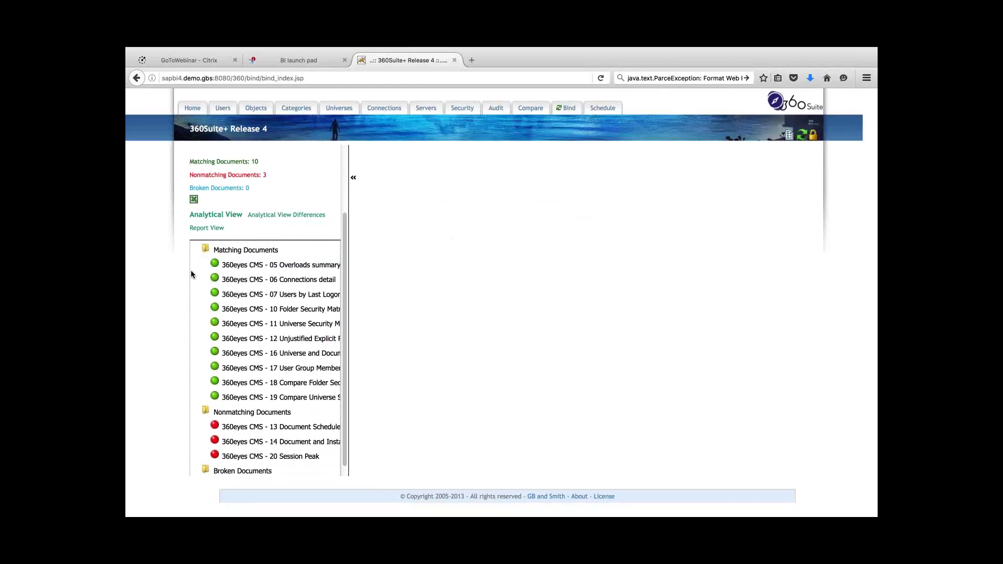
scroll(190, 271, "down", 1)
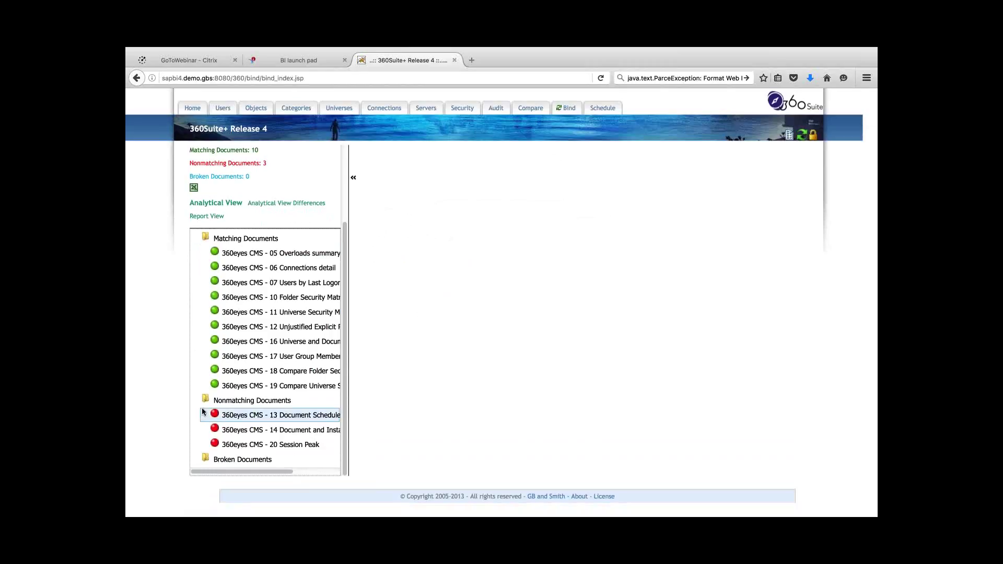
mouse_move(213, 414)
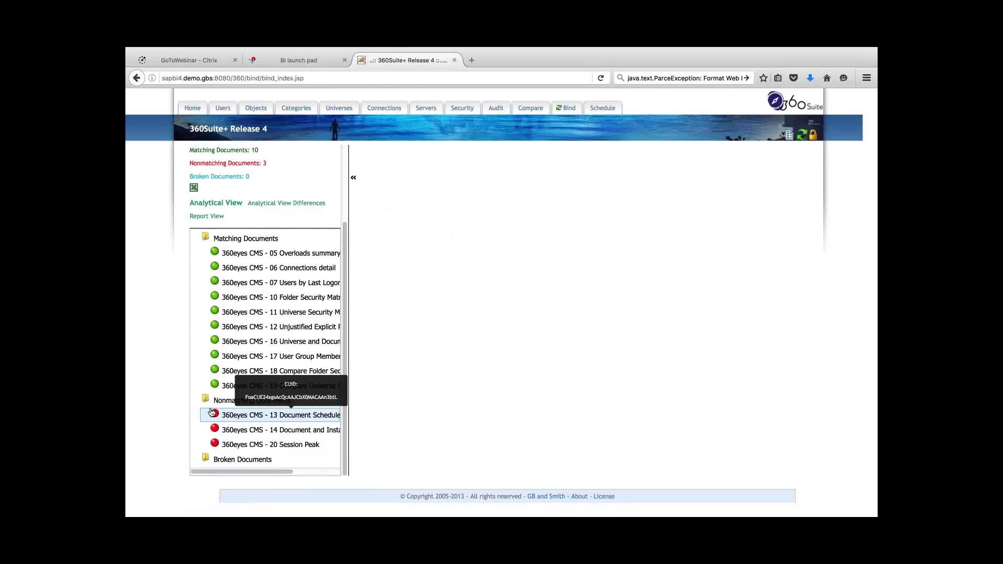
Show the 13 Document Scheduled Jobs differences in Report View and scroll through both tables.
left_click(264, 417)
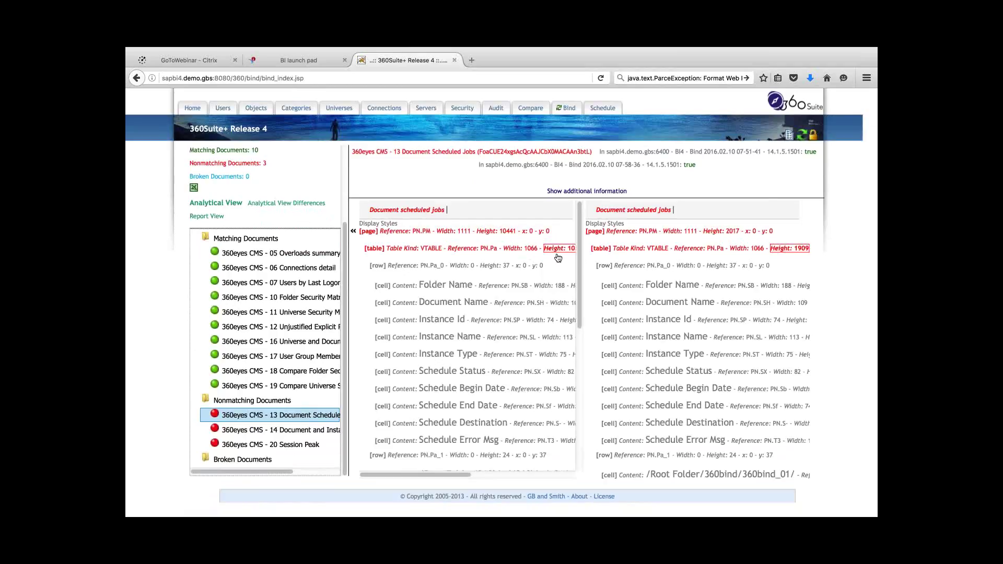
left_click(253, 215)
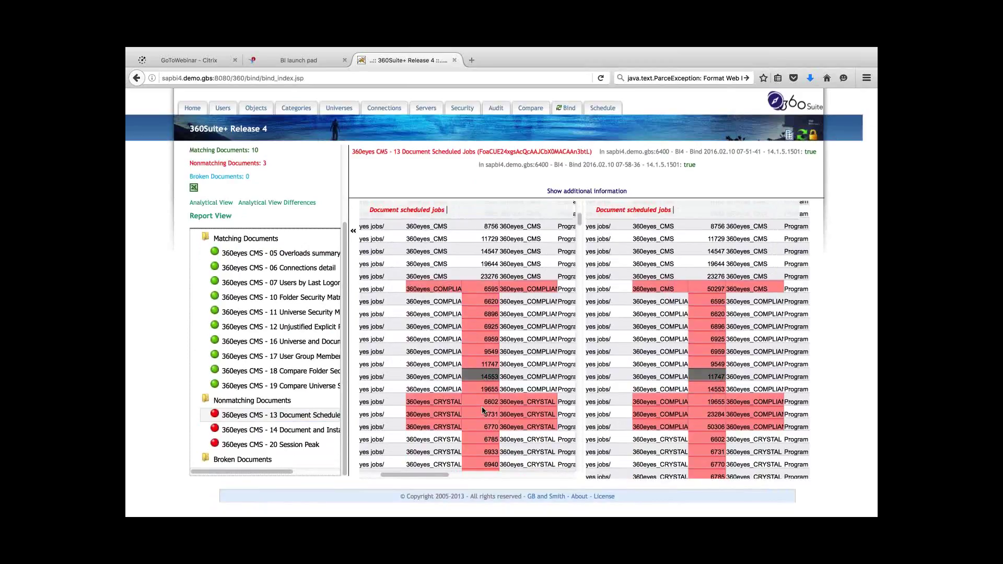
scroll(482, 408, "up", 3)
scroll(482, 408, "up", 2)
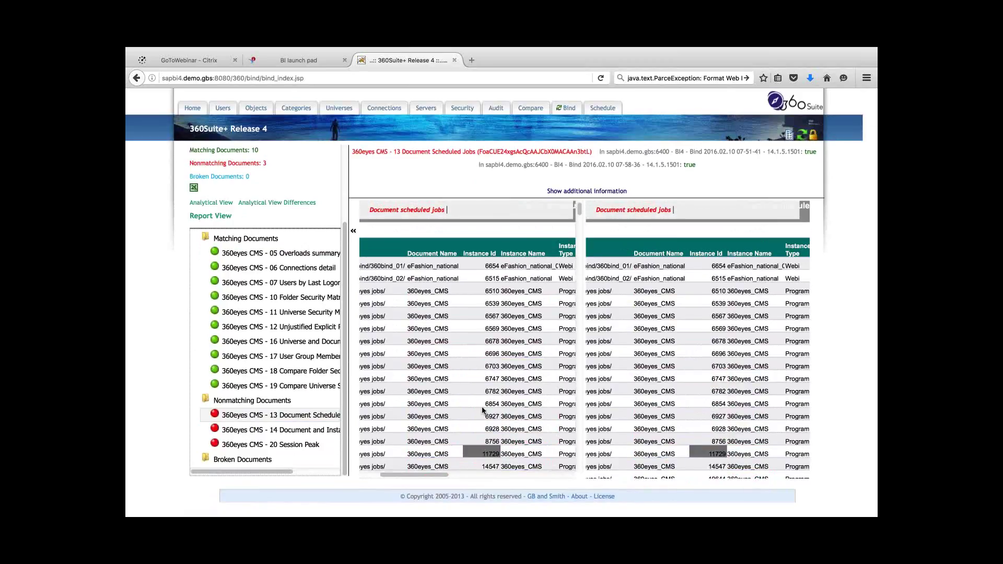
scroll(482, 407, "down", 10)
scroll(482, 407, "right", 2)
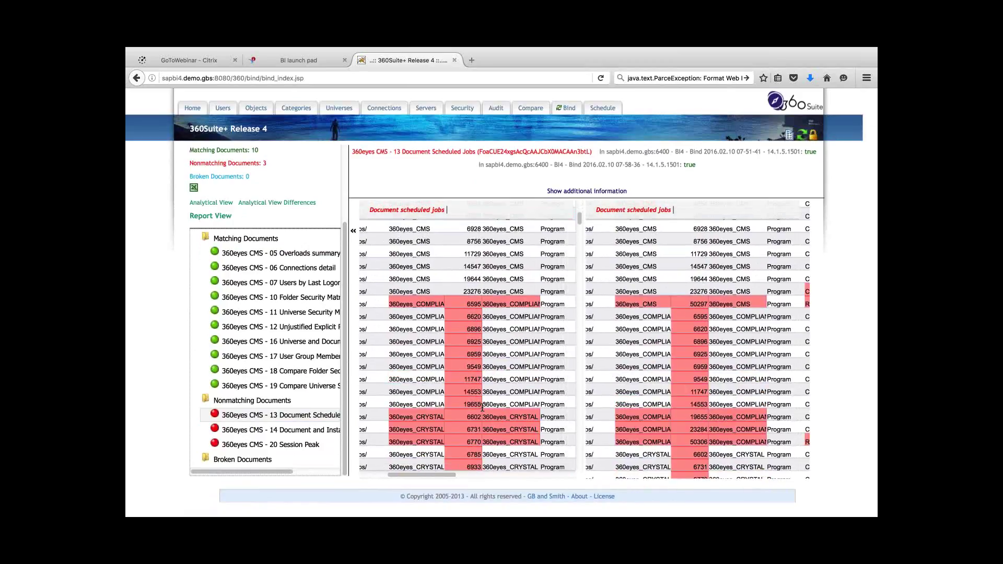
scroll(516, 385, "down", 3)
scroll(515, 385, "left", 2)
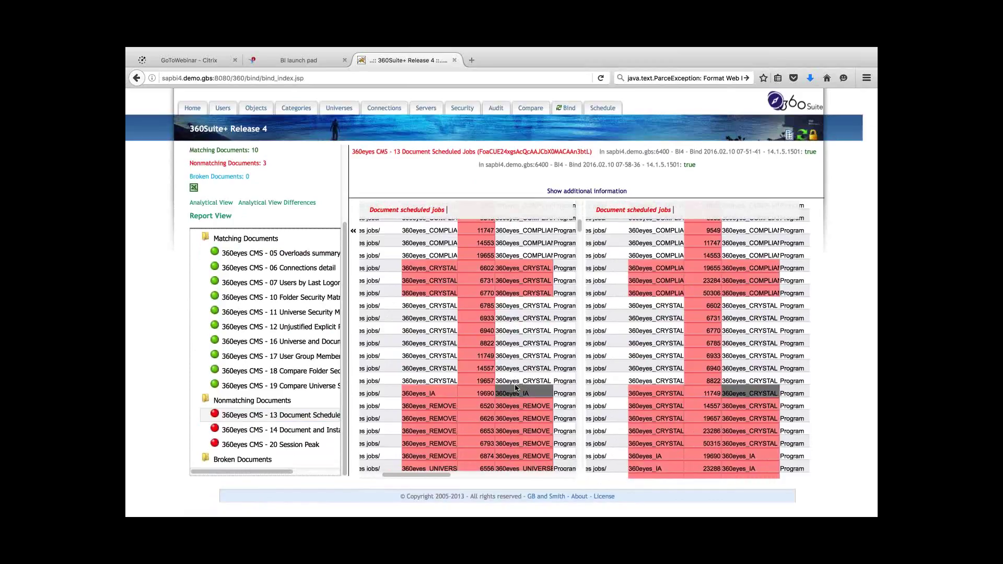
scroll(516, 387, "up", 15)
scroll(515, 386, "left", 1)
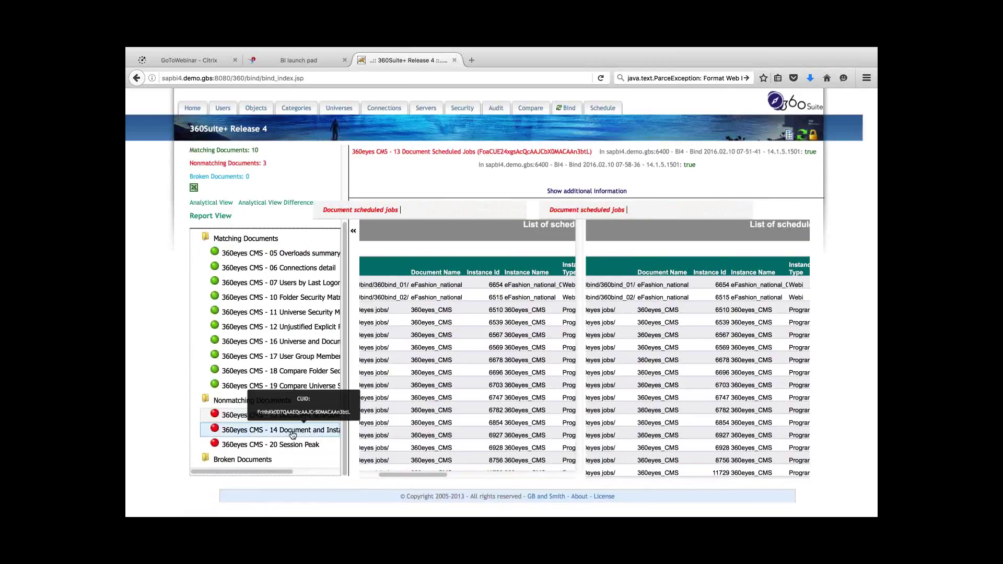
left_click(293, 433)
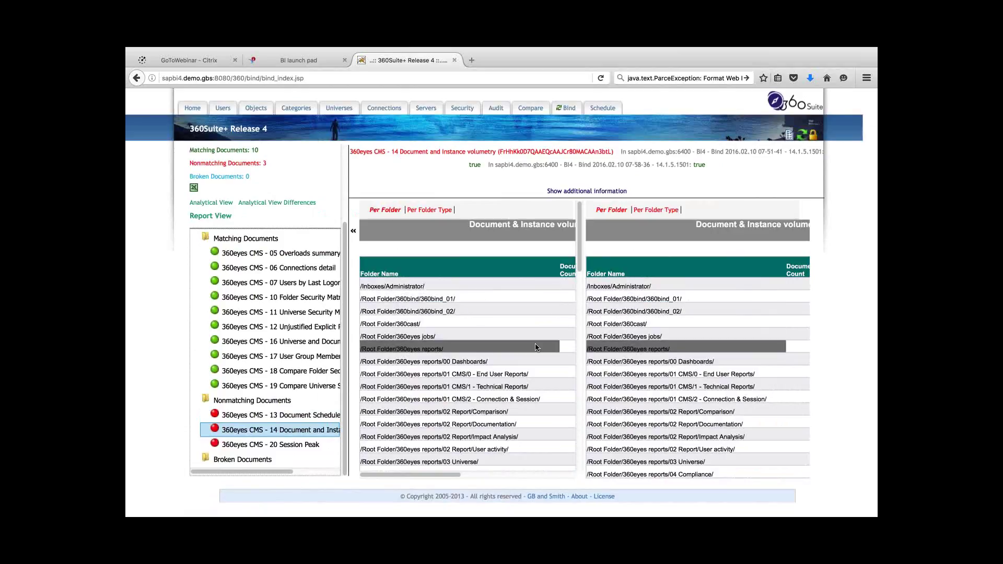
scroll(535, 347, "down", 4)
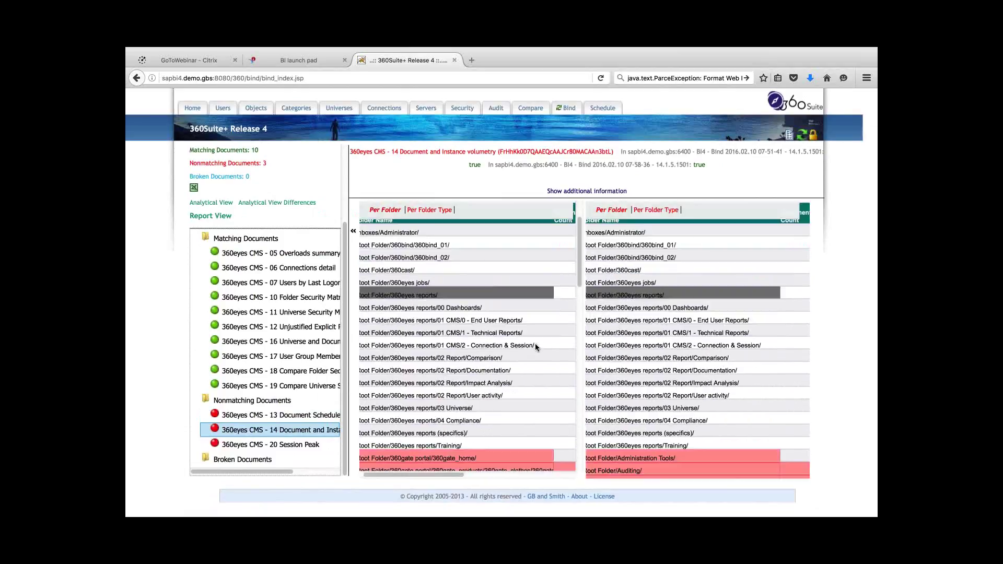
scroll(535, 347, "down", 3)
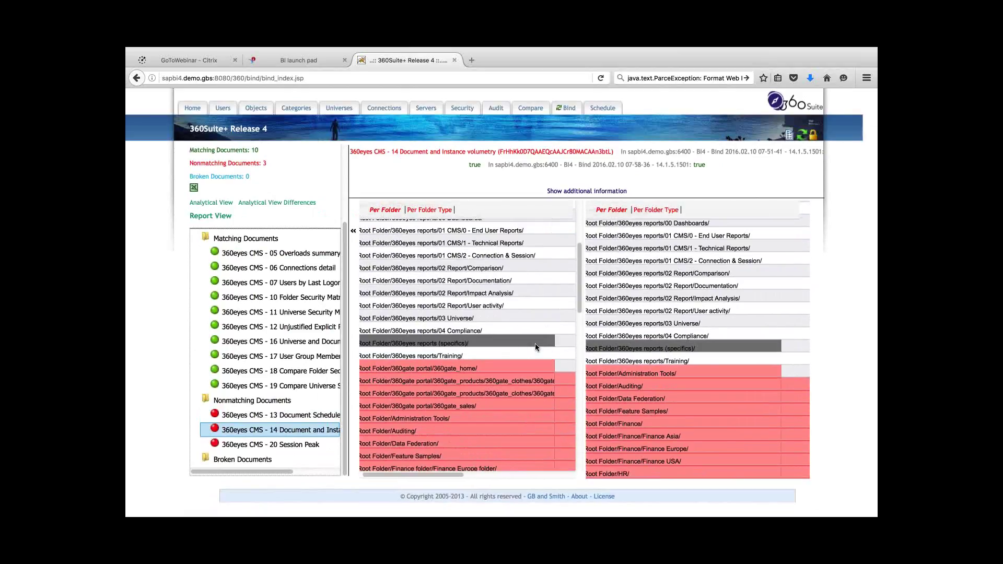
scroll(535, 347, "down", 3)
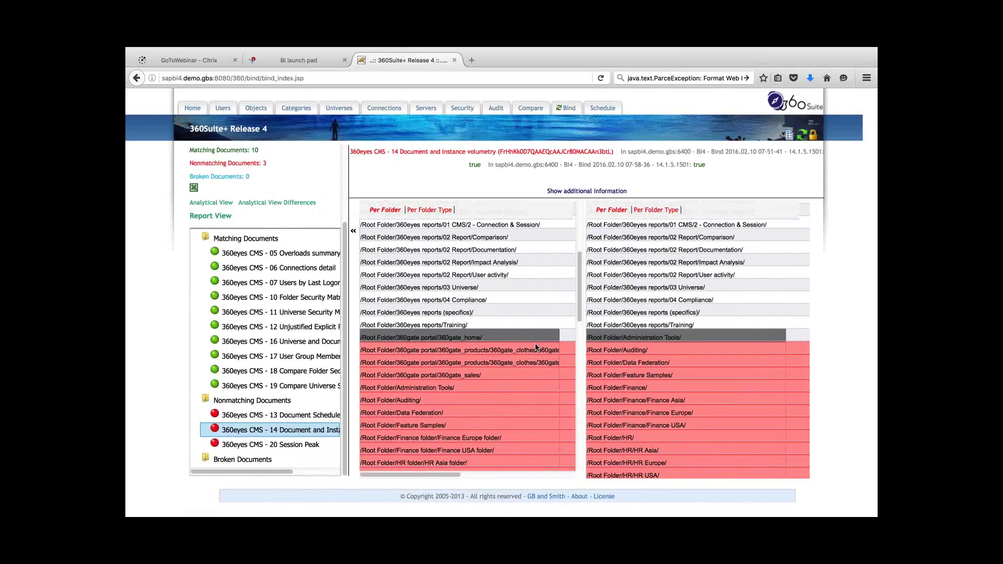
scroll(535, 347, "down", 5)
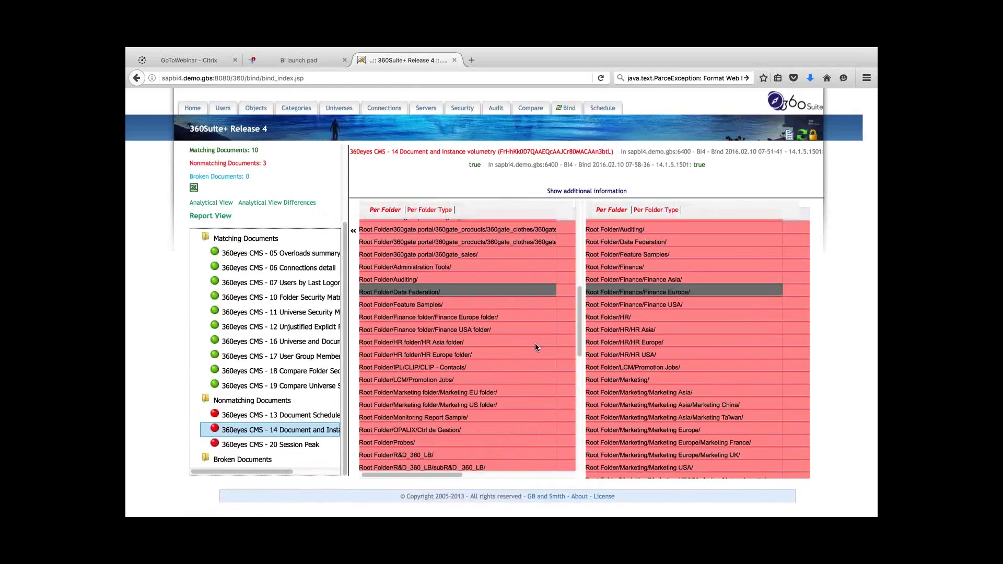
scroll(536, 346, "down", 5)
scroll(535, 345, "down", 4)
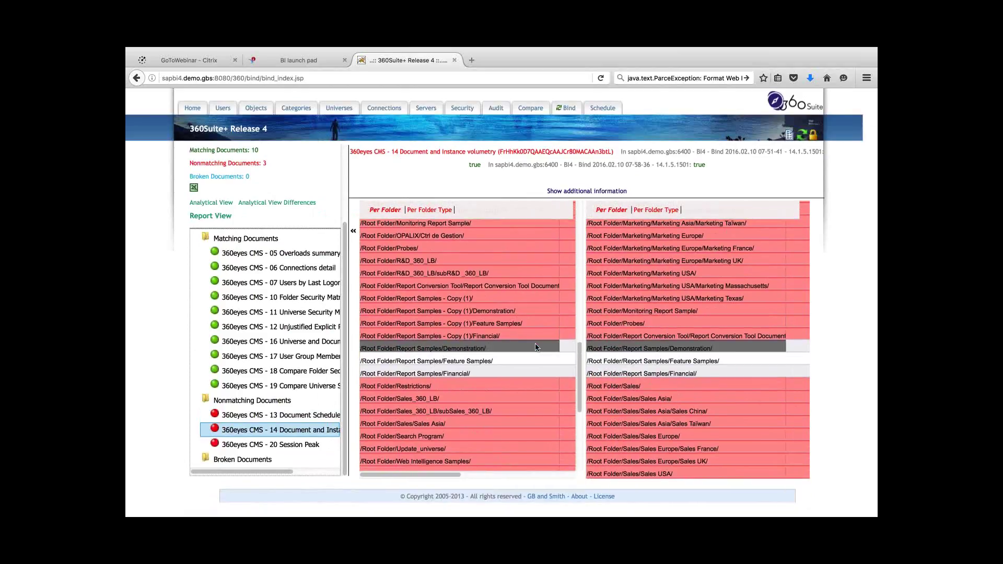
scroll(535, 344, "down", 1)
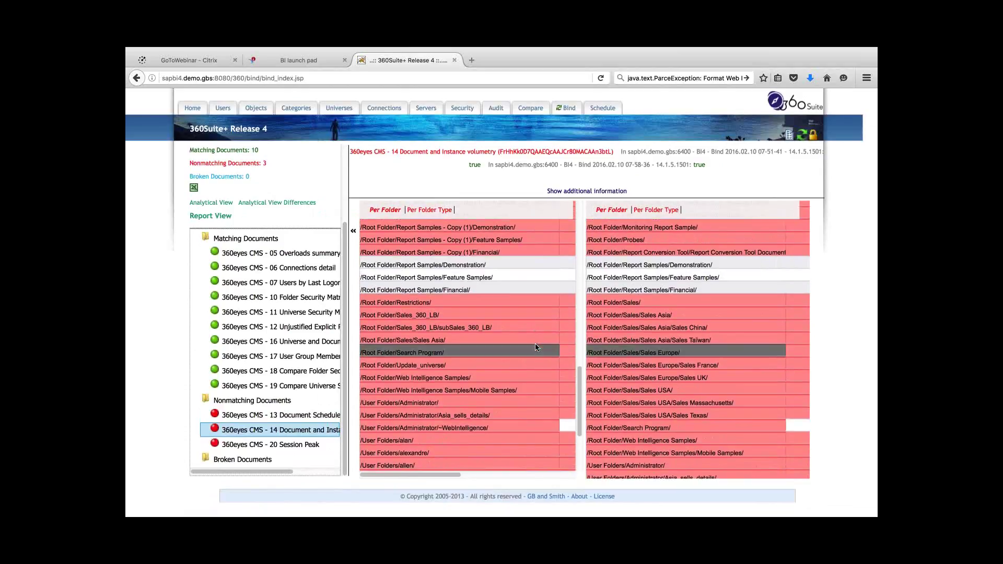
scroll(535, 347, "up", 15)
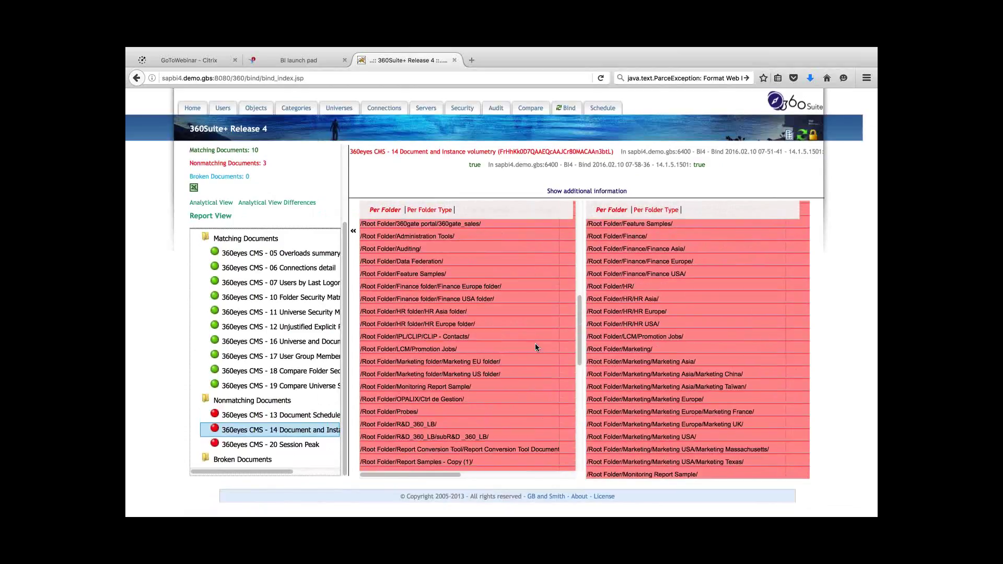
scroll(535, 348, "up", 3)
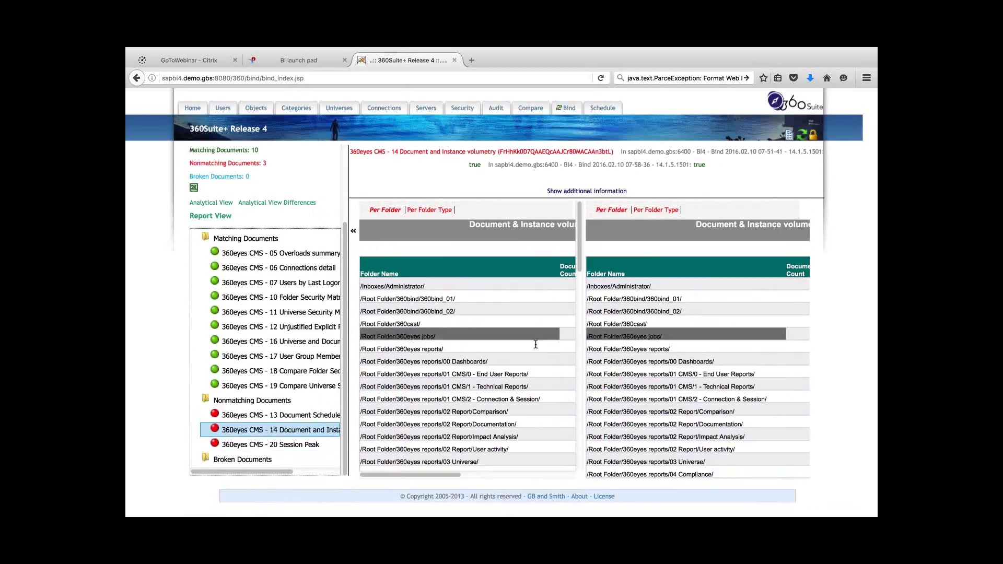
scroll(410, 382, "right", 5)
scroll(410, 382, "right", 3)
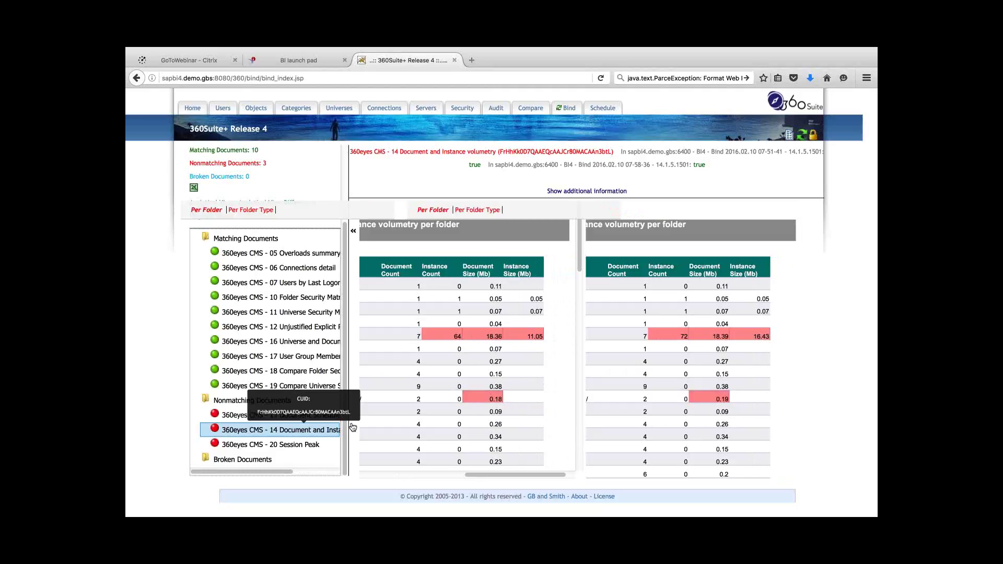
Open the 360eyes CMS - 20 Session Peak comparison and view the Max Session # per Month charts.
left_click(288, 445)
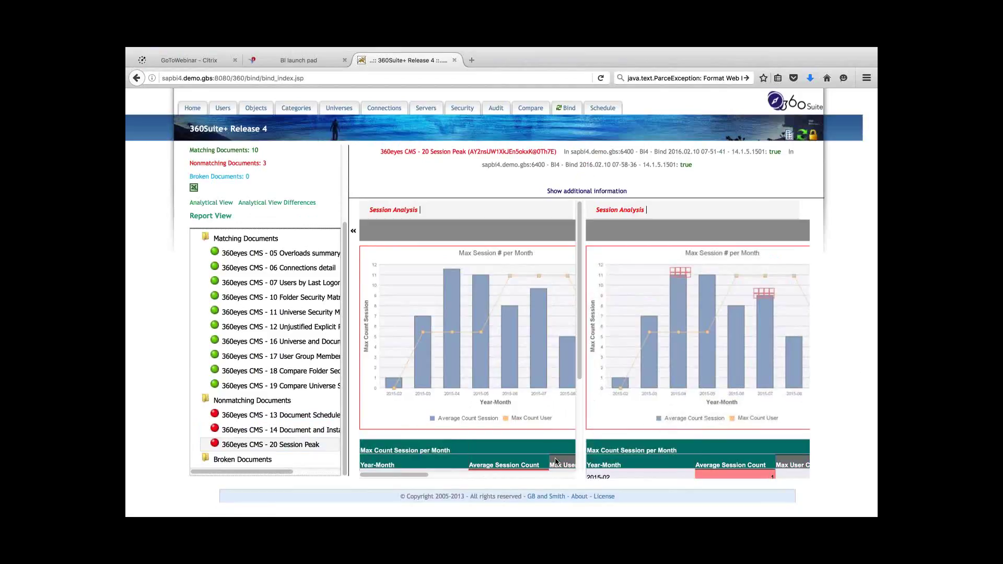
scroll(462, 476, "right", 2)
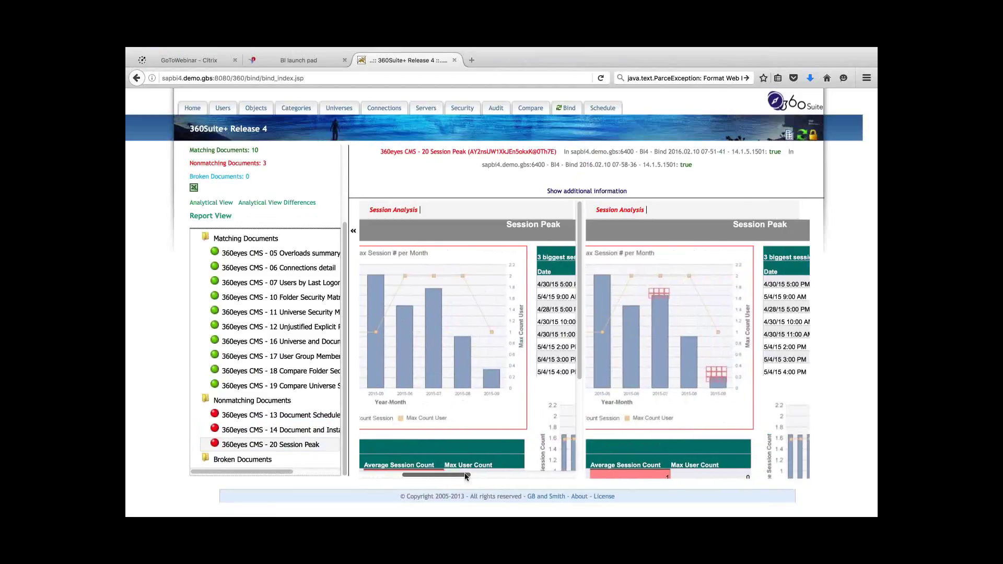
mouse_move(153, 66)
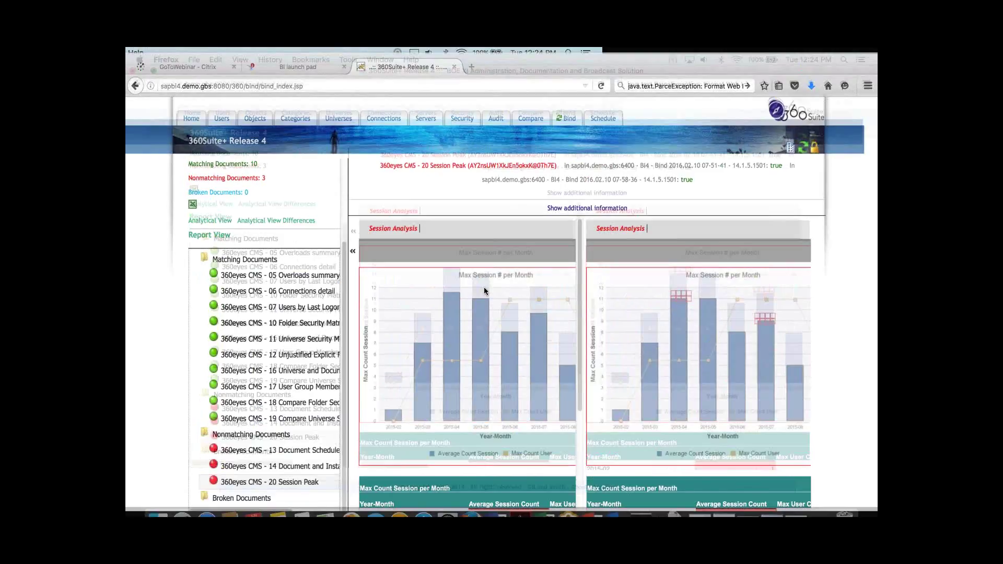
scroll(484, 287, "down", 5)
left_click(847, 476)
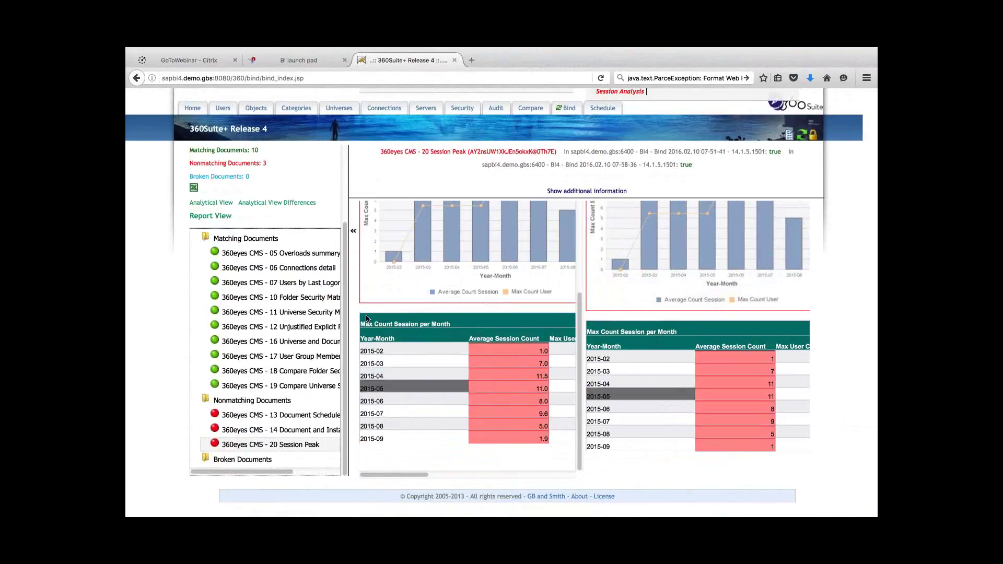
Log on to BI launch pad with the prefilled administrator credentials.
left_click(306, 58)
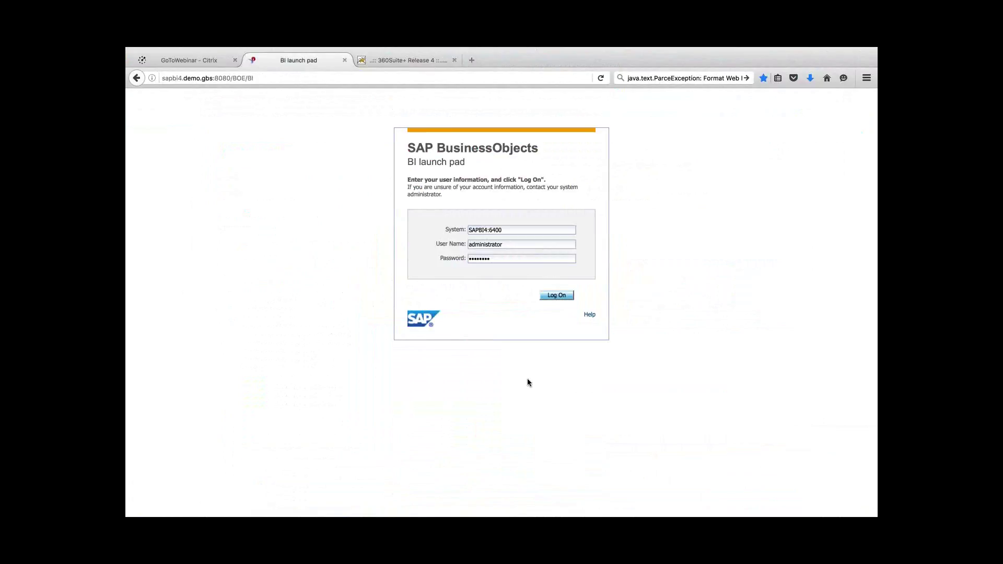
left_click(563, 296)
left_click(557, 316)
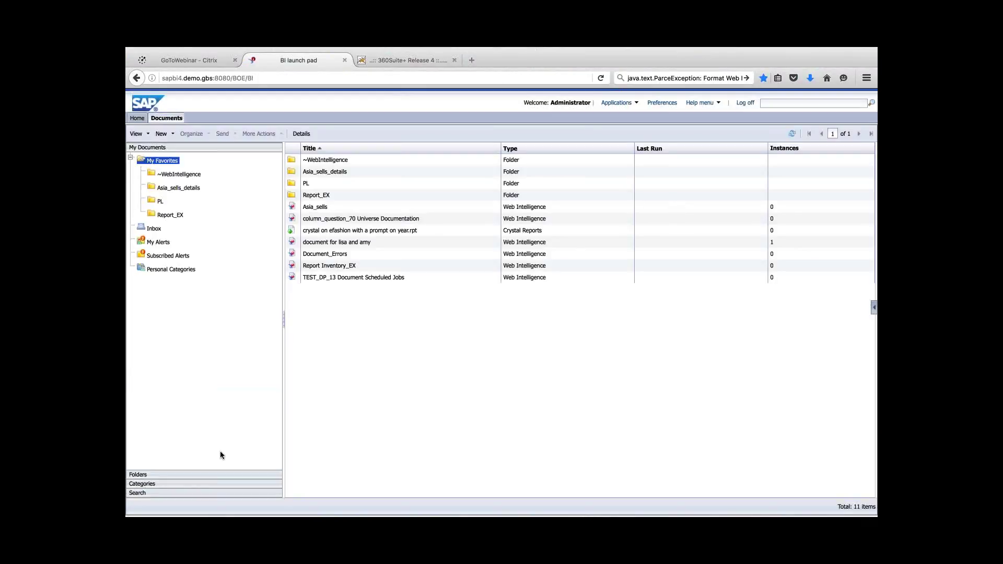
Browse the folders through 360eyes jobs and 360eyes reports to the 02 Report folder.
left_click(156, 475)
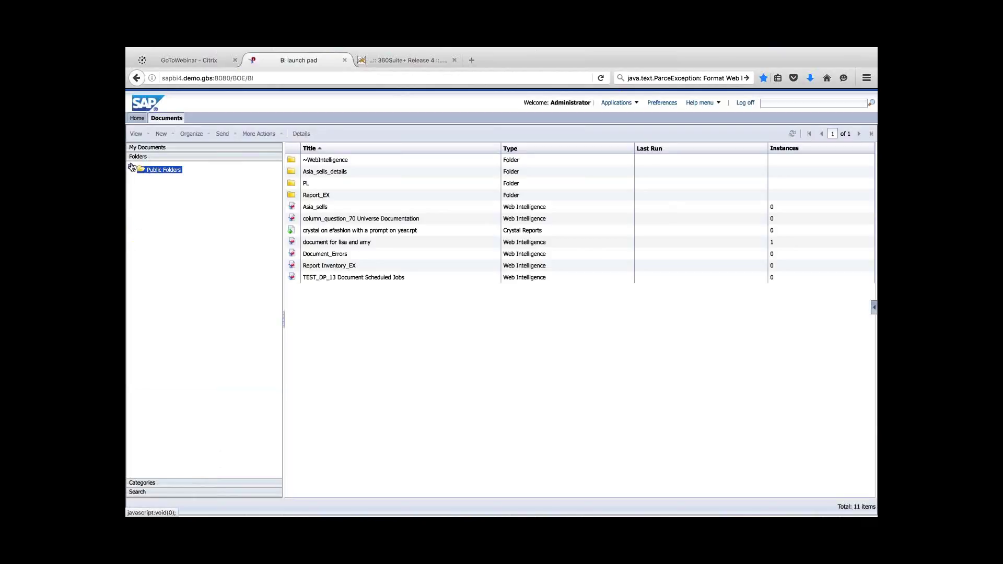
double_click(328, 185)
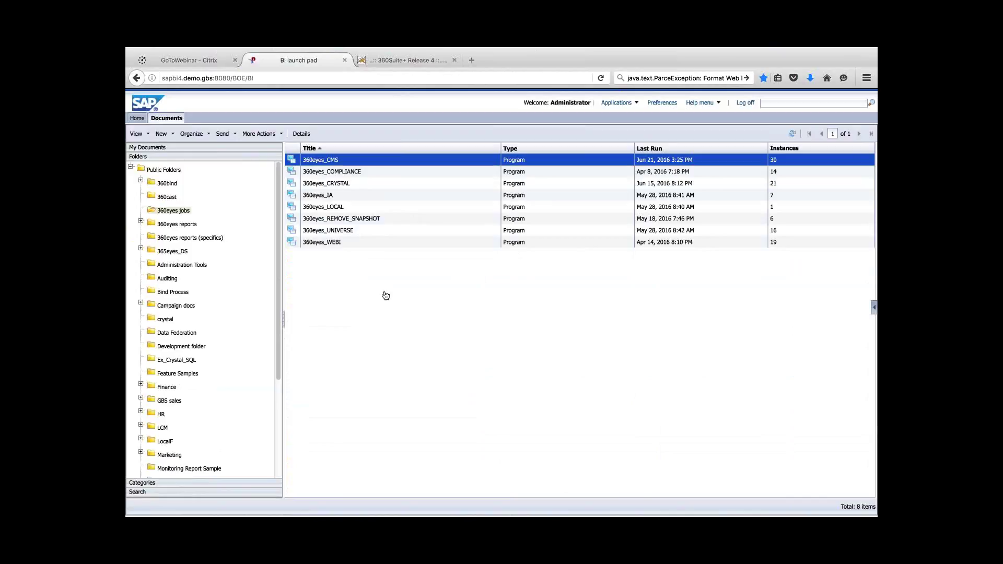
left_click(141, 224)
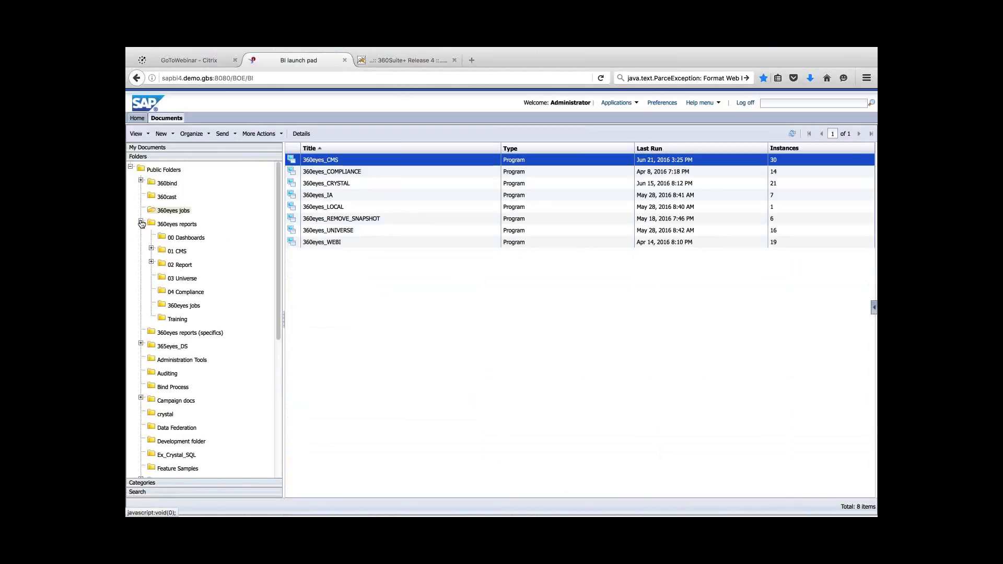
left_click(180, 266)
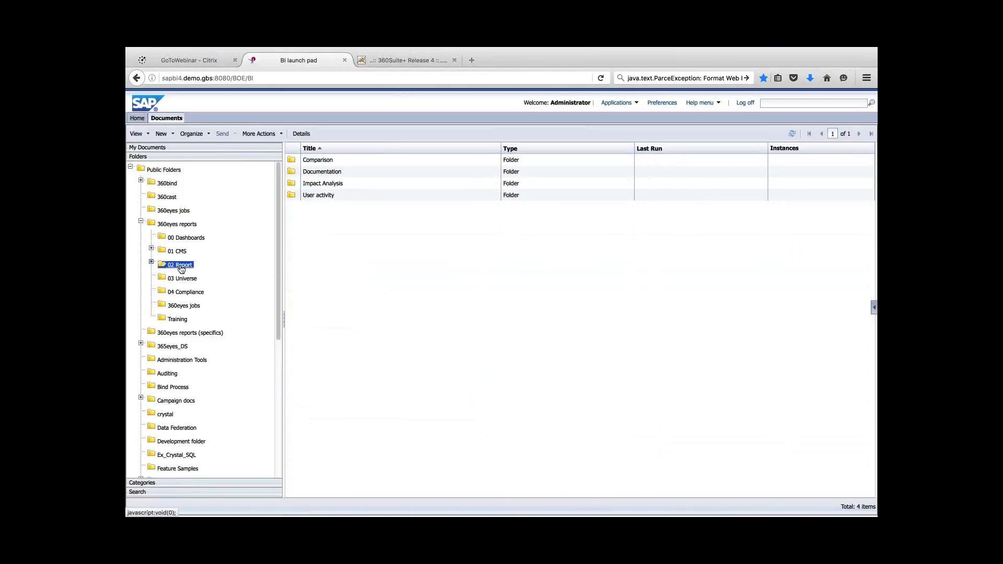
Open the Impact Analysis report and choose snapshot 123 in its prompts.
left_click(343, 185)
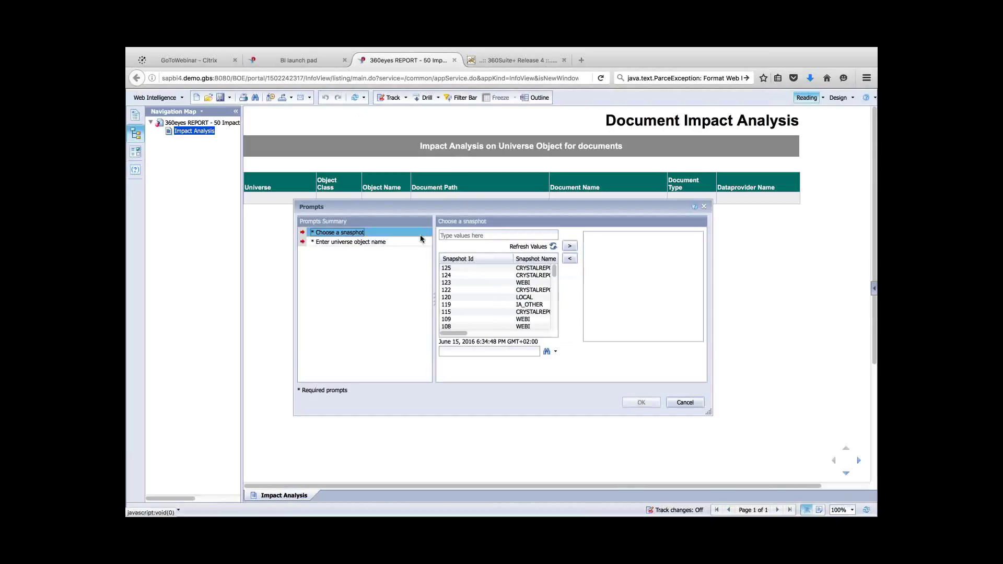
left_click(490, 282)
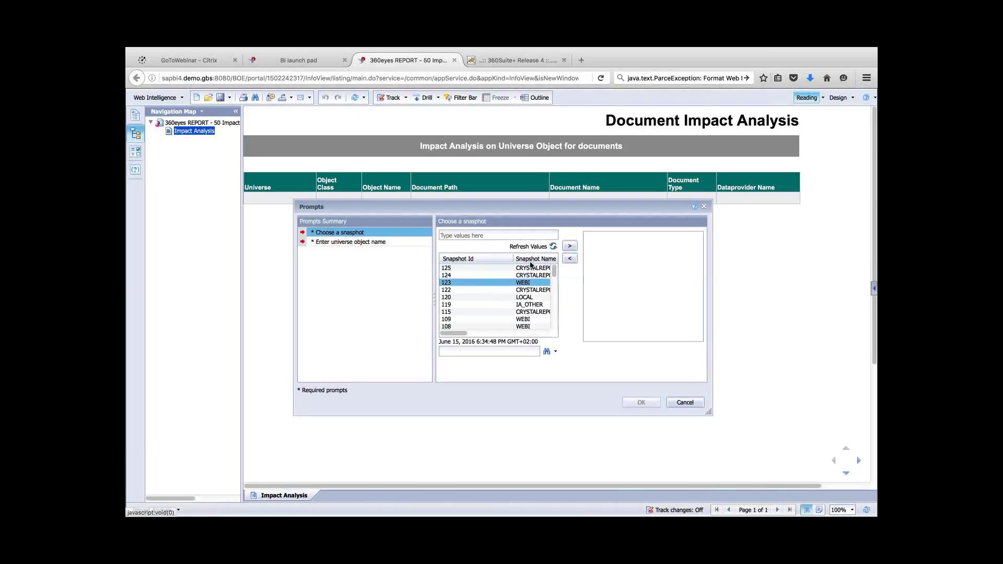
left_click(571, 247)
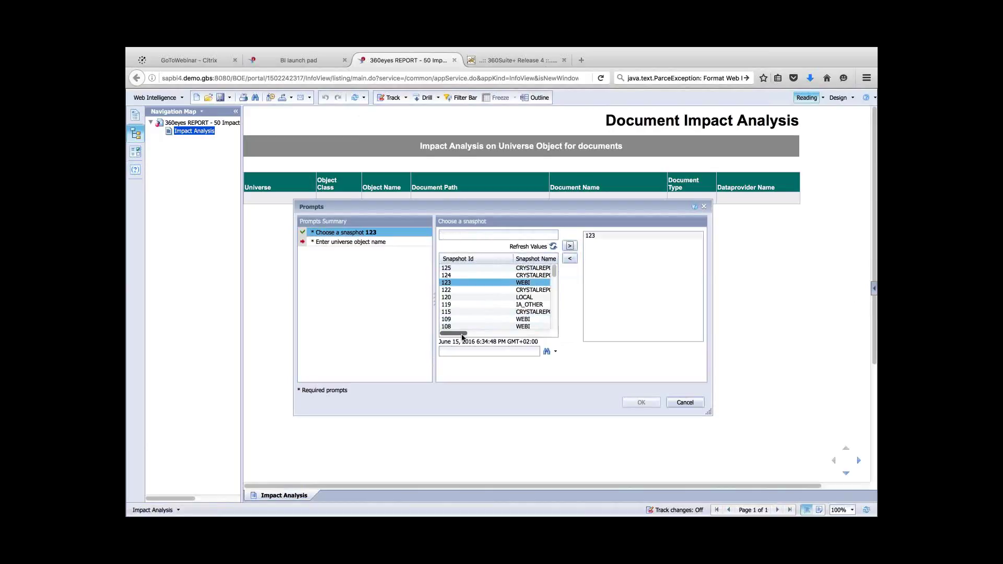
left_click_drag(460, 335, 506, 339)
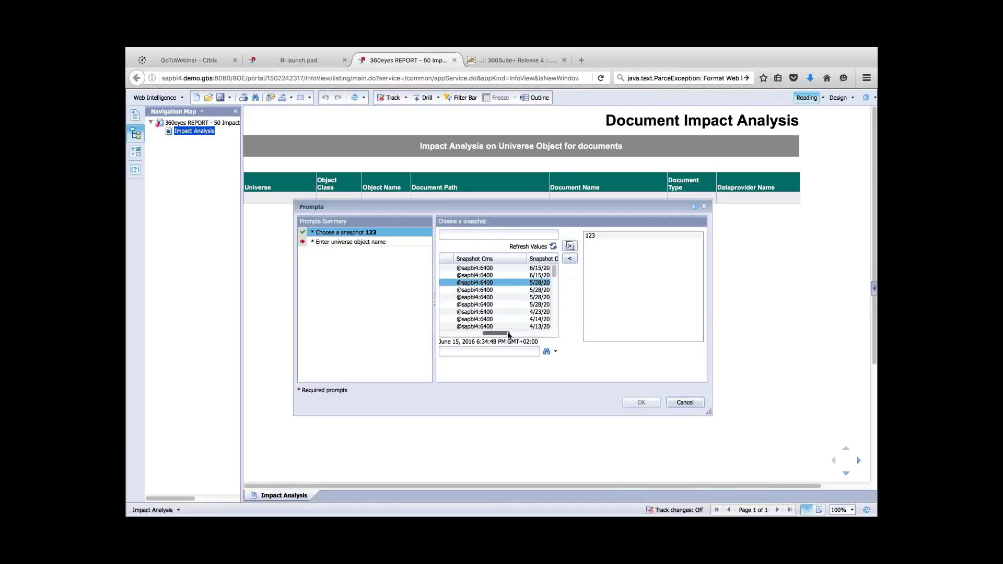
left_click_drag(505, 335, 519, 334)
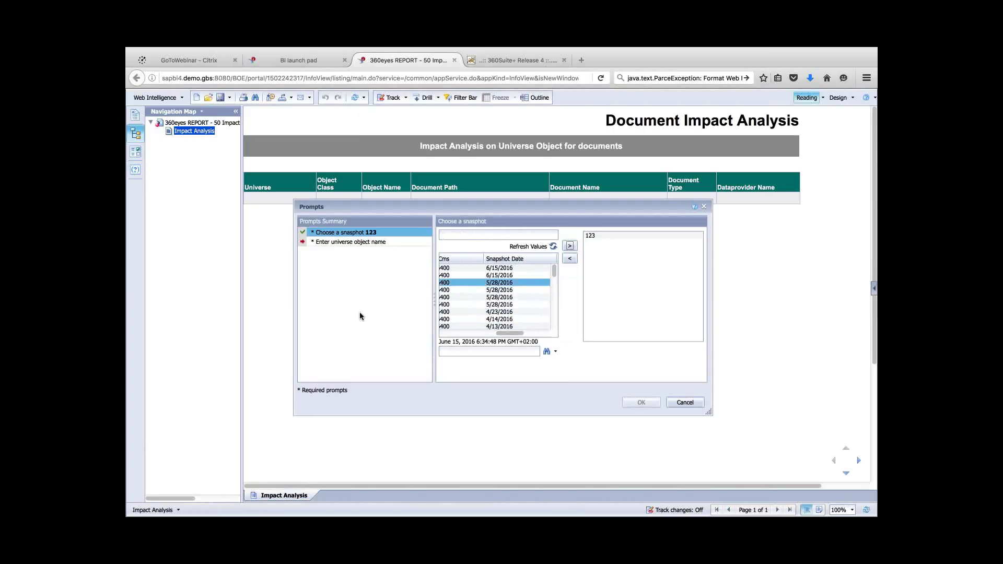
Add universe object Year to the prompt and run the report.
left_click(368, 243)
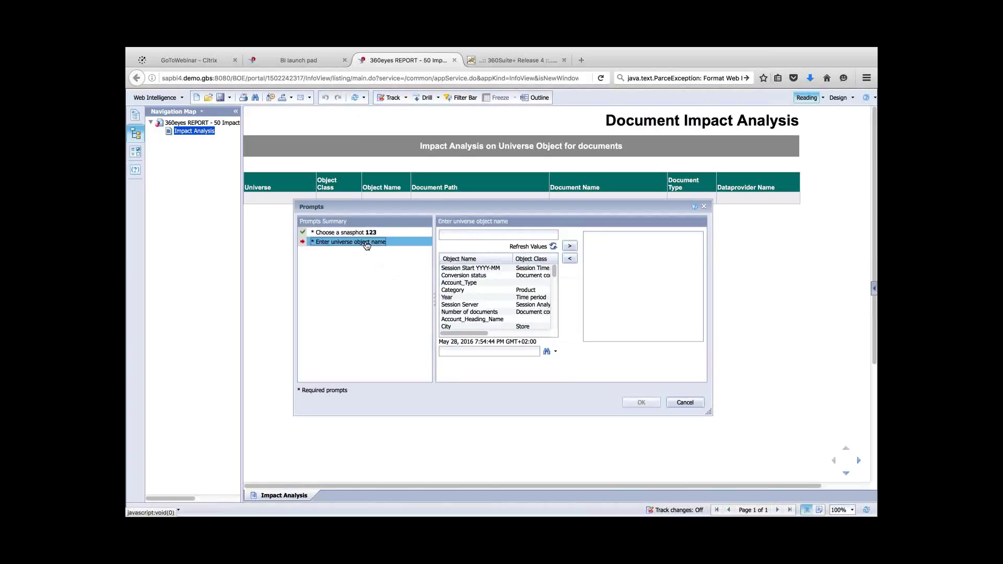
left_click(478, 298)
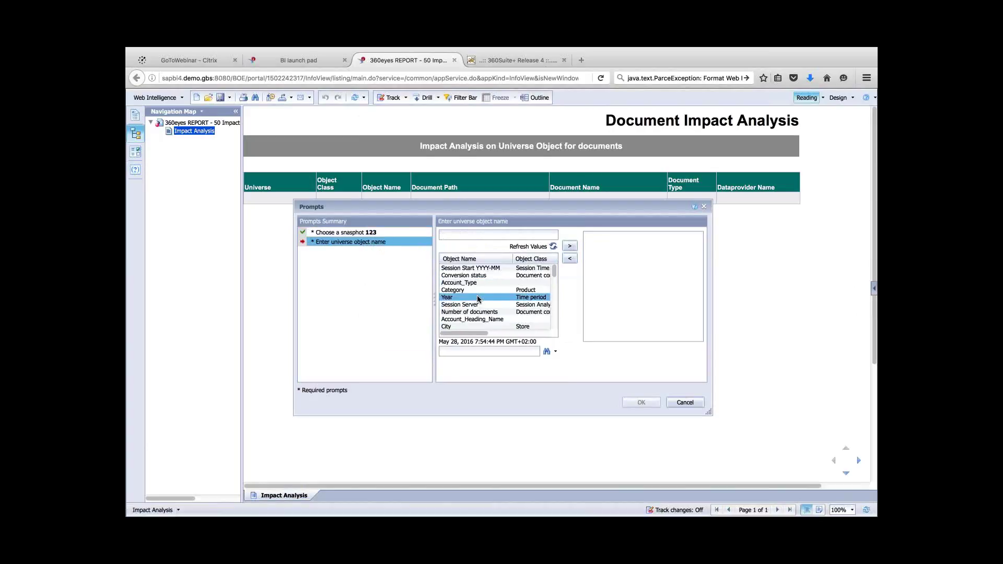
left_click(569, 246)
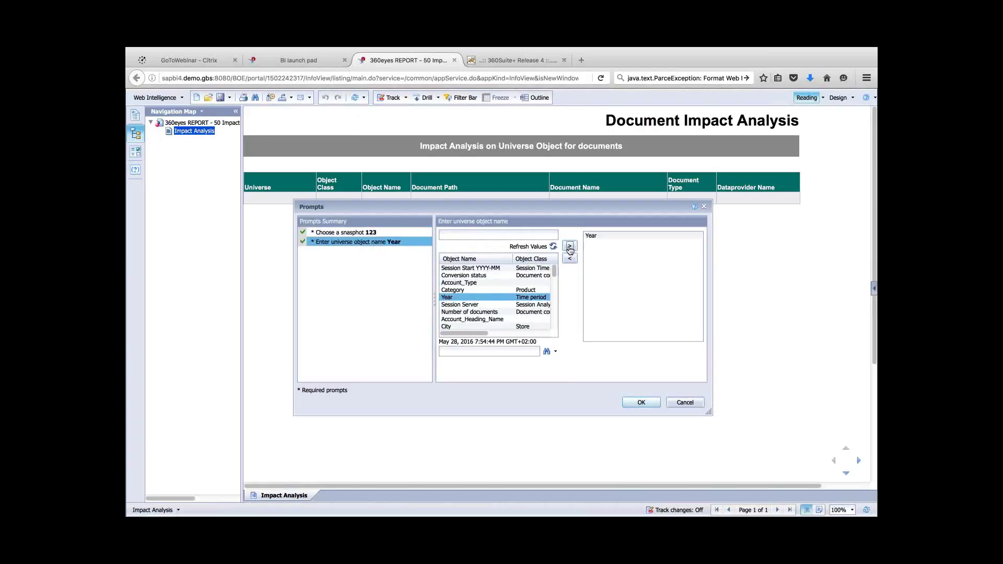
left_click(642, 403)
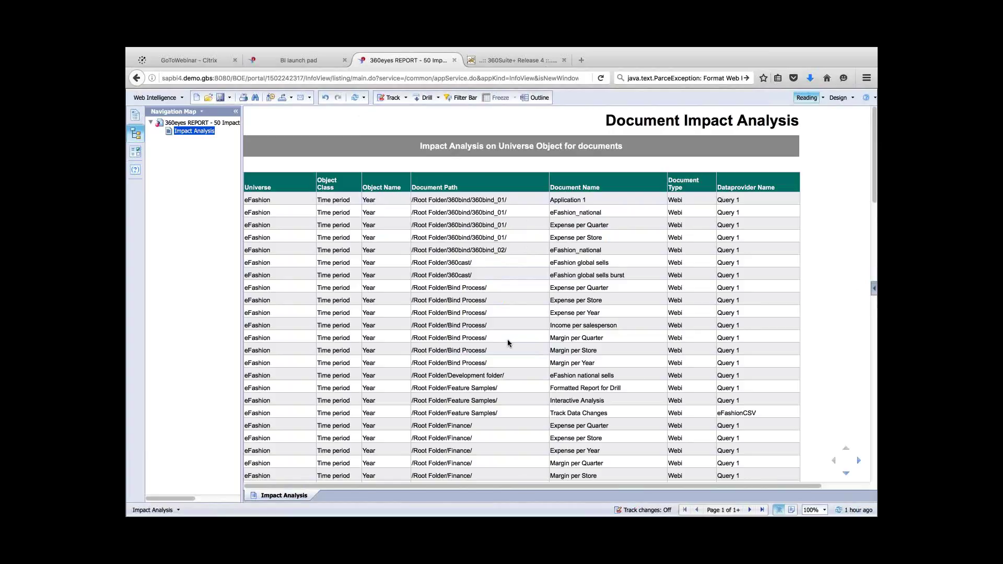
scroll(507, 333, "down", 2)
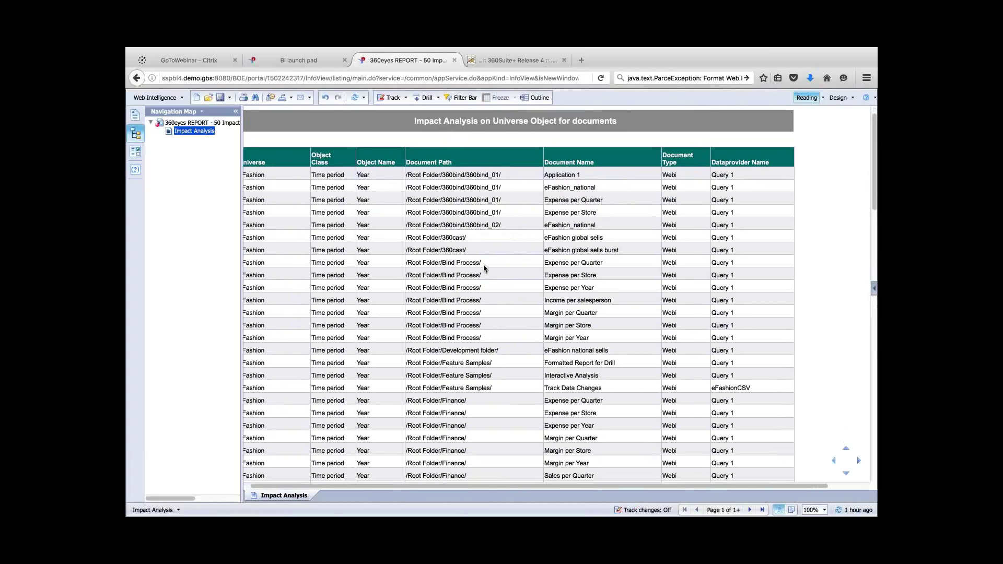
scroll(484, 265, "down", 6)
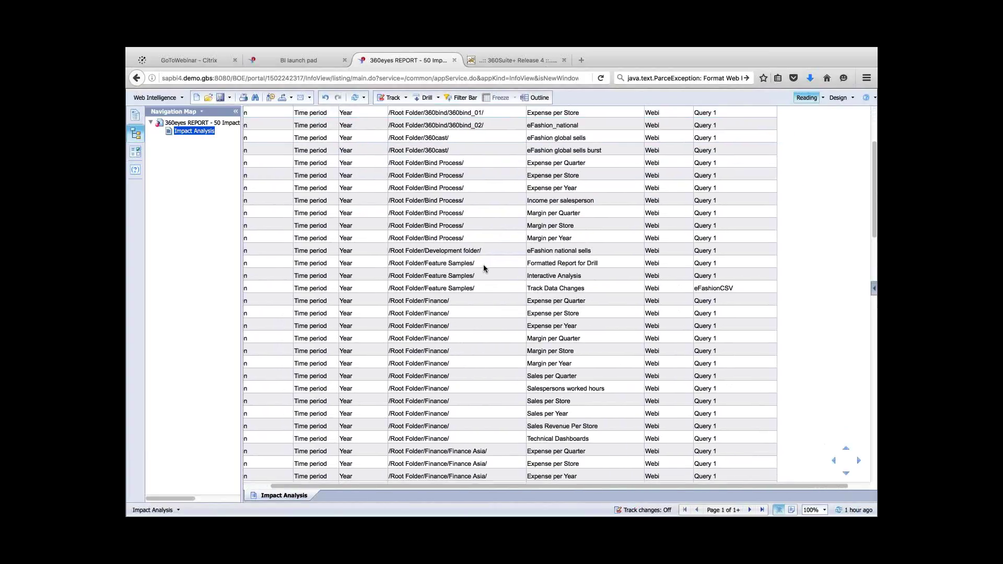
scroll(484, 264, "down", 15)
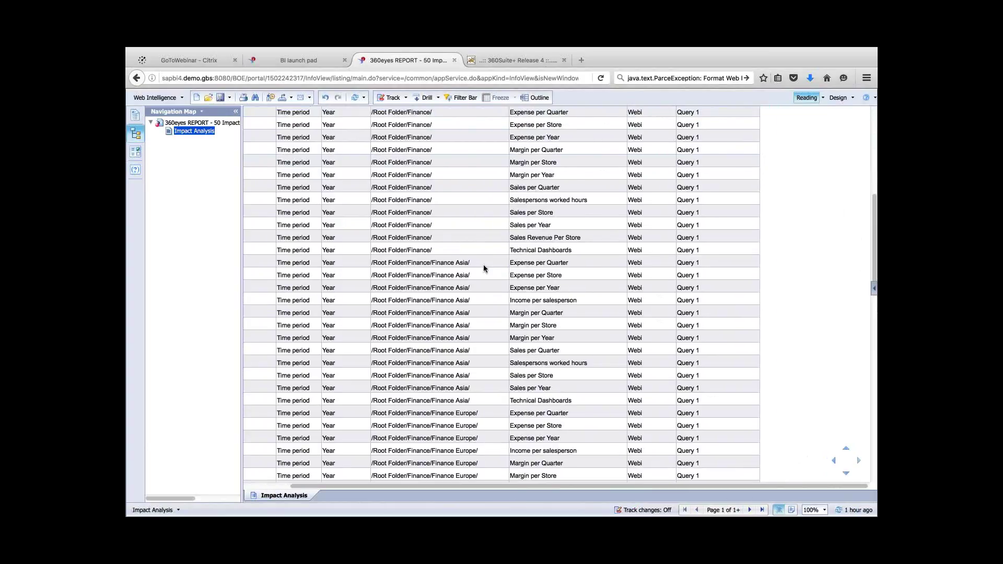
scroll(484, 269, "down", 7)
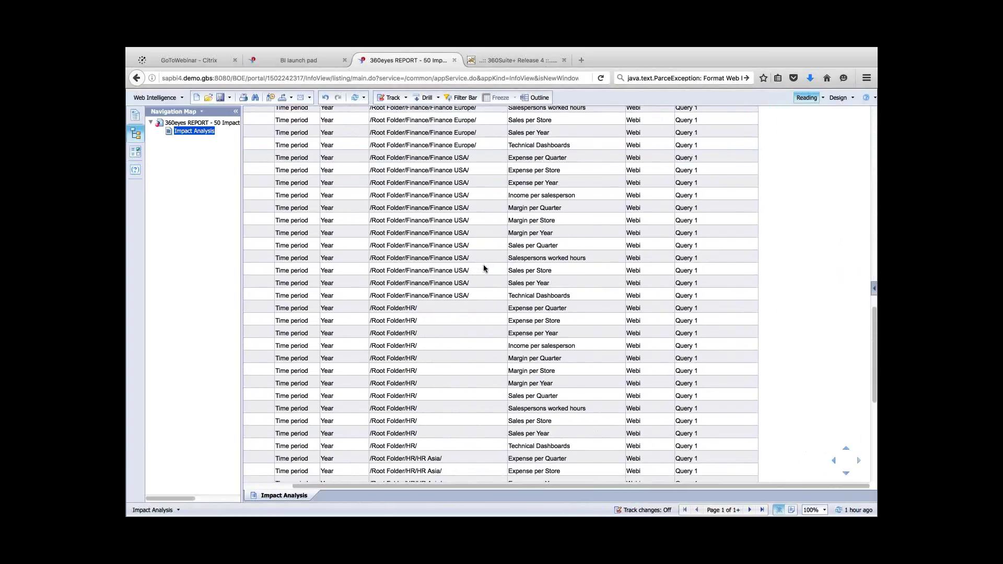
key("Home")
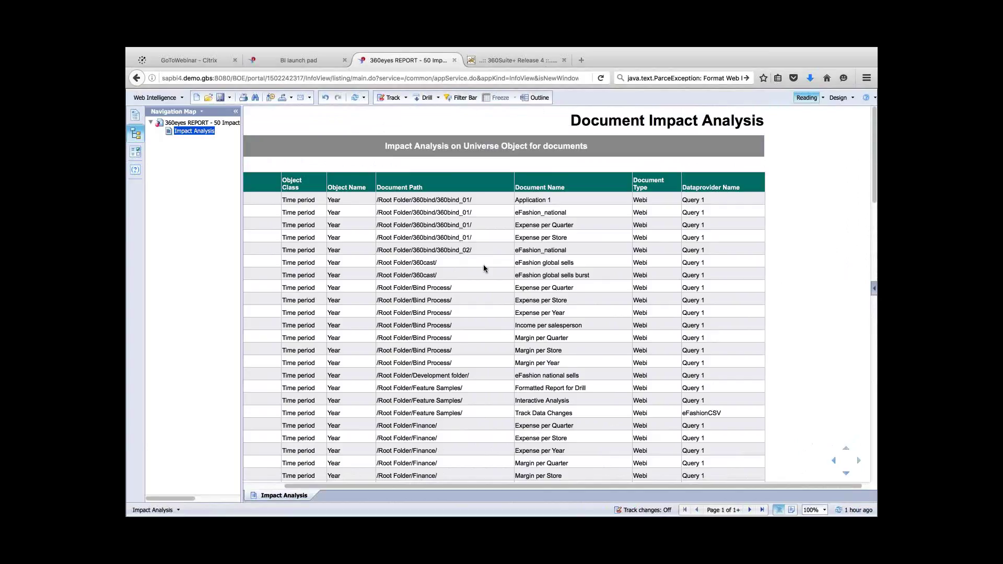
Close the universe object report and answer the 52 Impact report's prompt with snapshot 123.
left_click(455, 61)
left_click(631, 269)
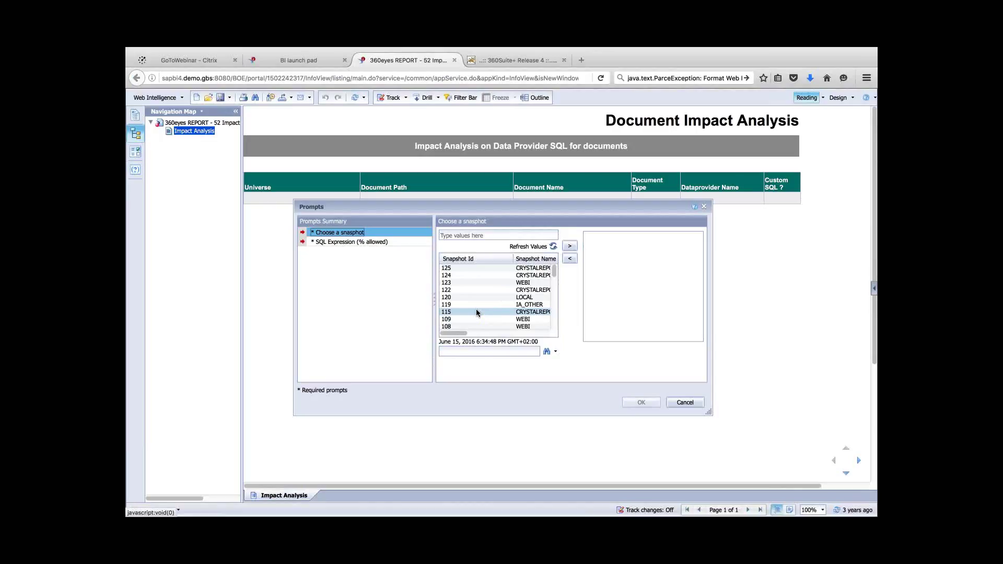
left_click(482, 283)
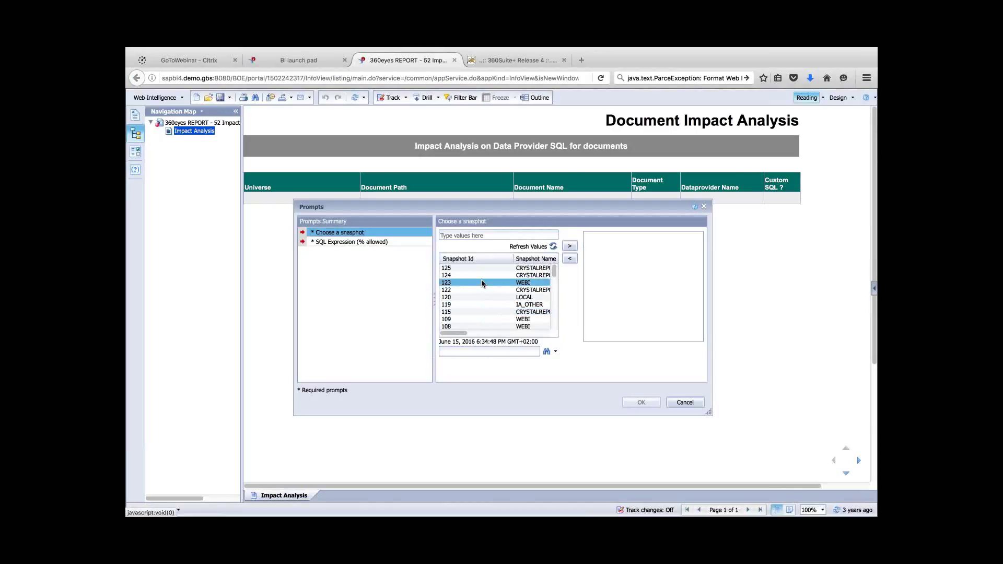
left_click(570, 247)
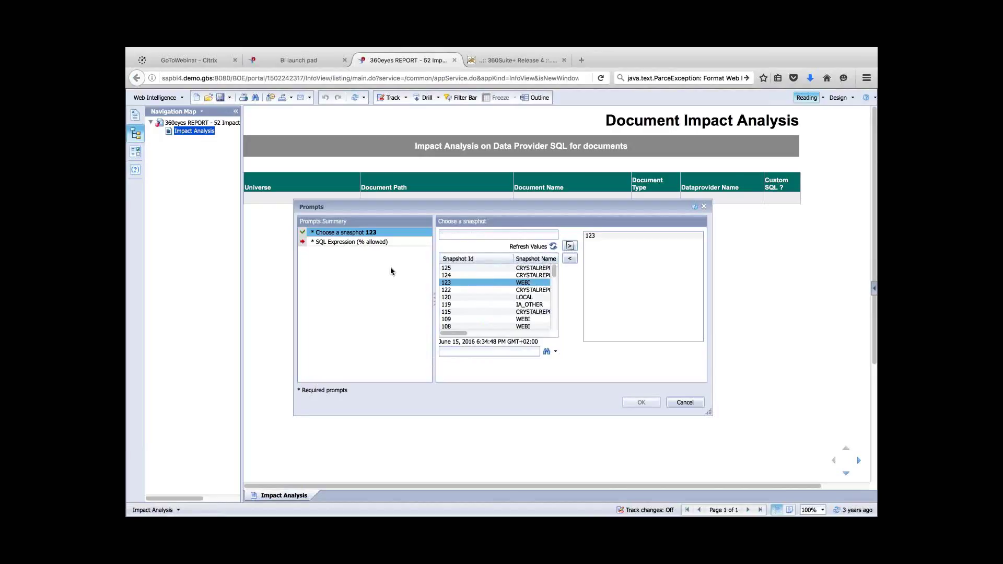
Run with SQL expression %CMS_DCOUMENT%, dismiss the no-data message and refresh.
left_click(350, 242)
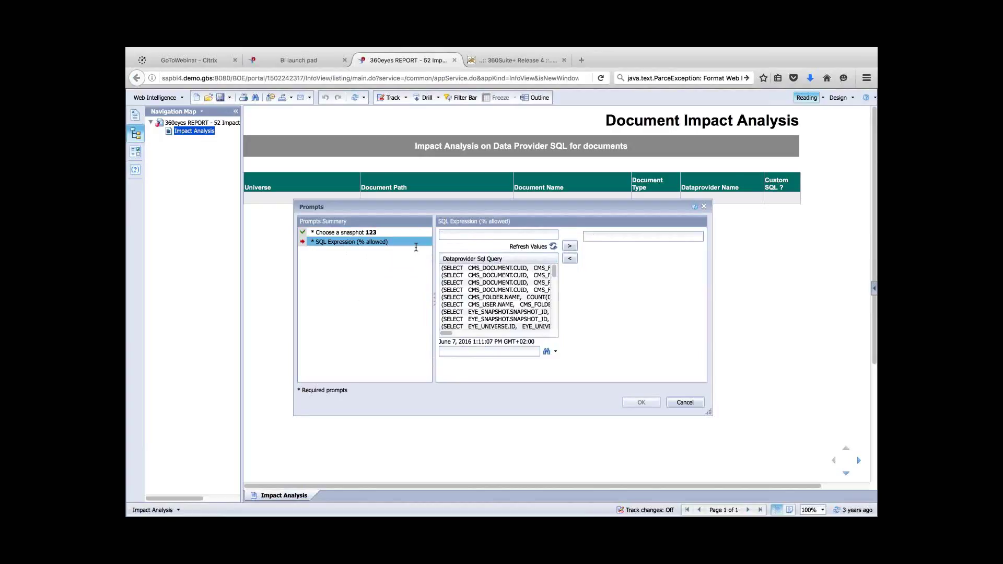
type("%CMS_DCOUMENT%")
left_click(577, 246)
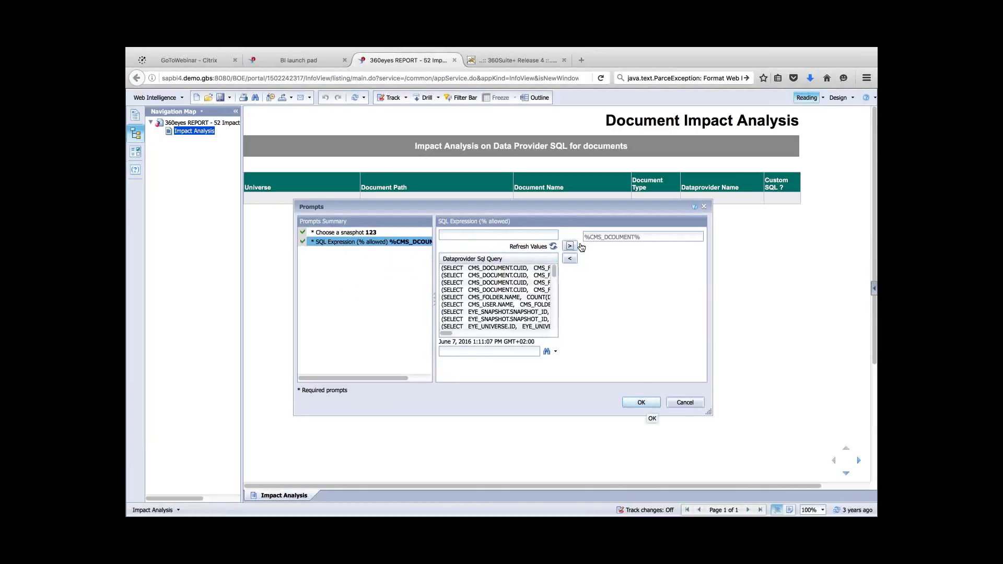
left_click(645, 404)
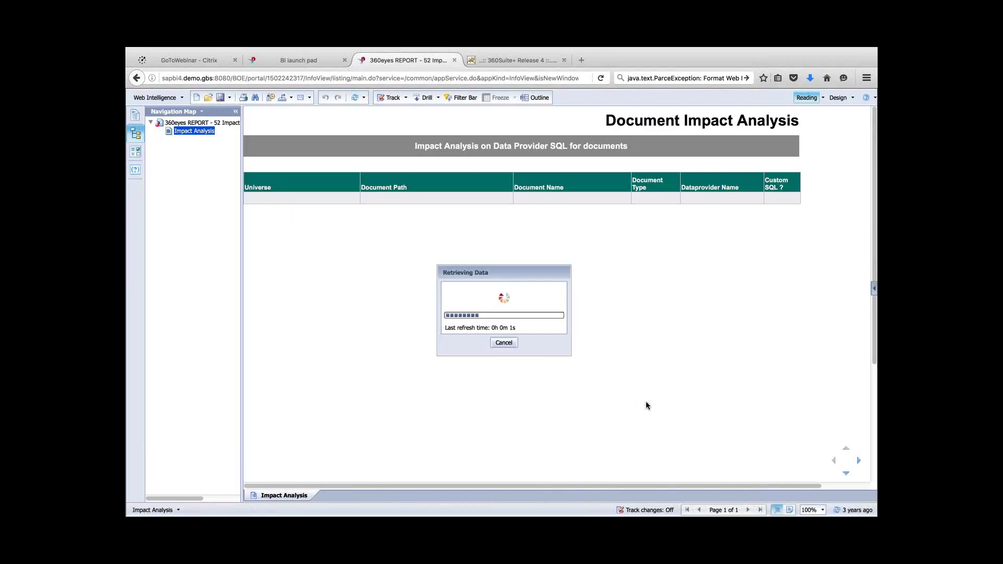
left_click(558, 323)
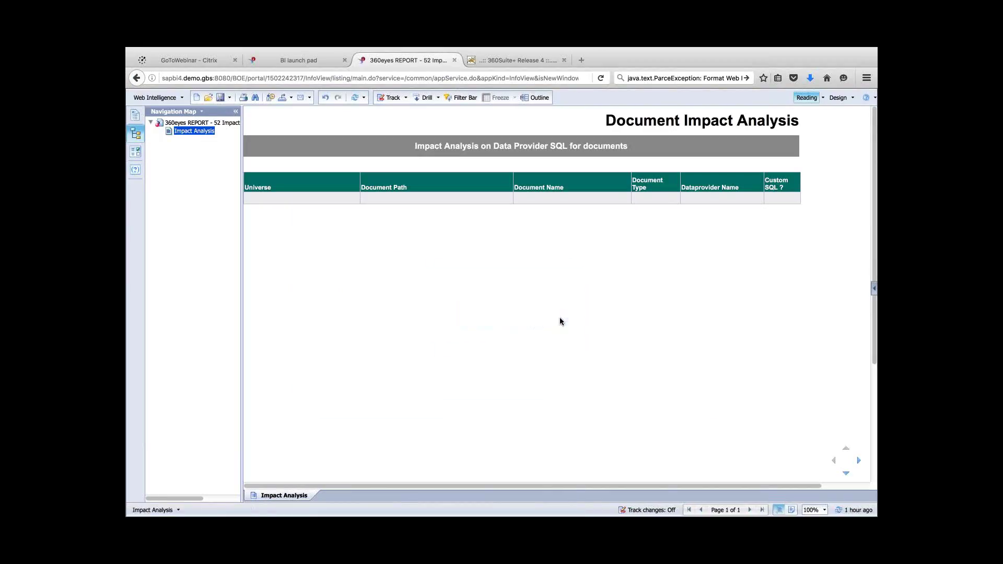
left_click(355, 97)
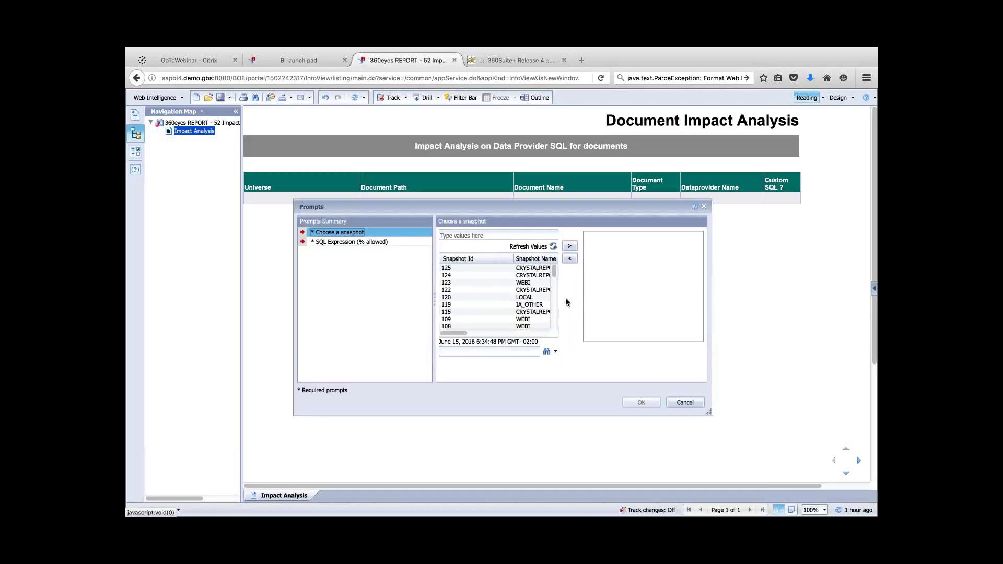
Rerun with snapshot 123 and CMS_DOCUMENT, dismiss the no-data message and refresh again.
left_click(470, 282)
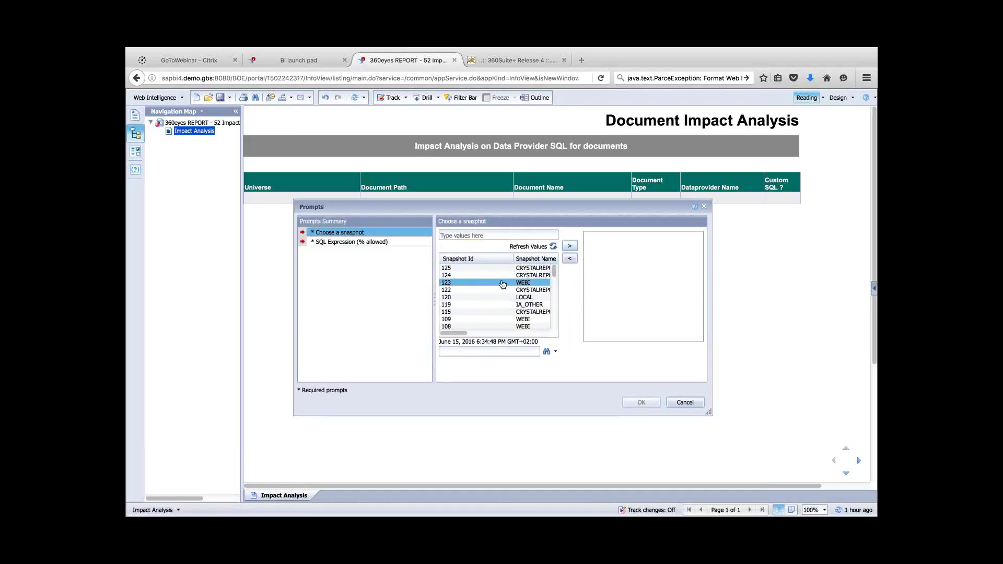
left_click(570, 246)
left_click(349, 242)
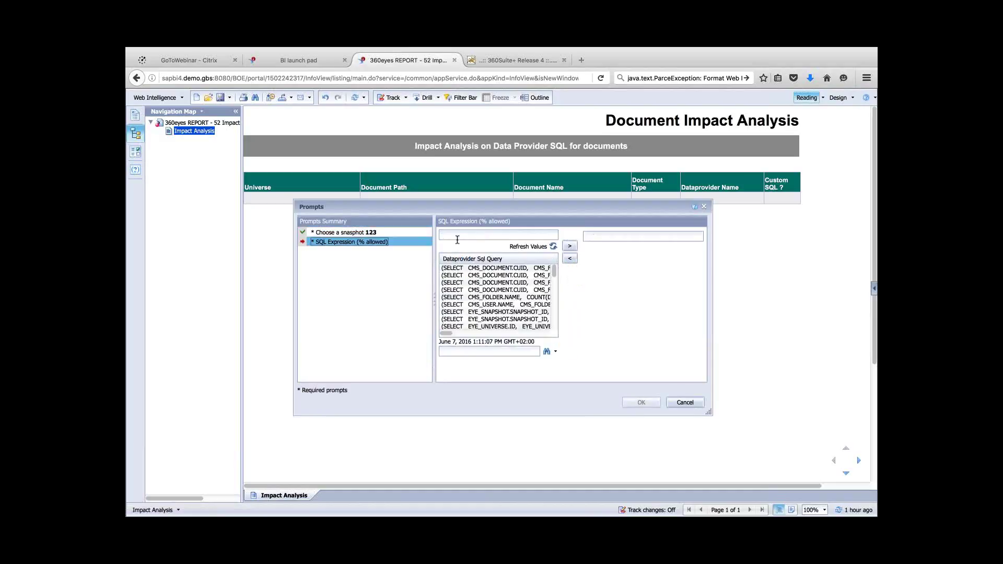
type("CMS_DOCUMENT")
left_click(570, 246)
key("Return")
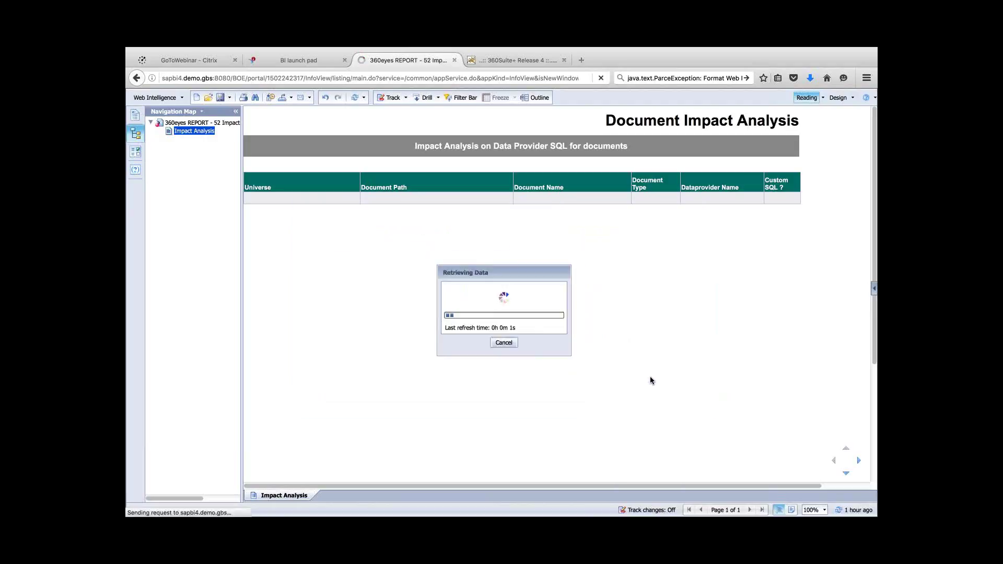
left_click(554, 324)
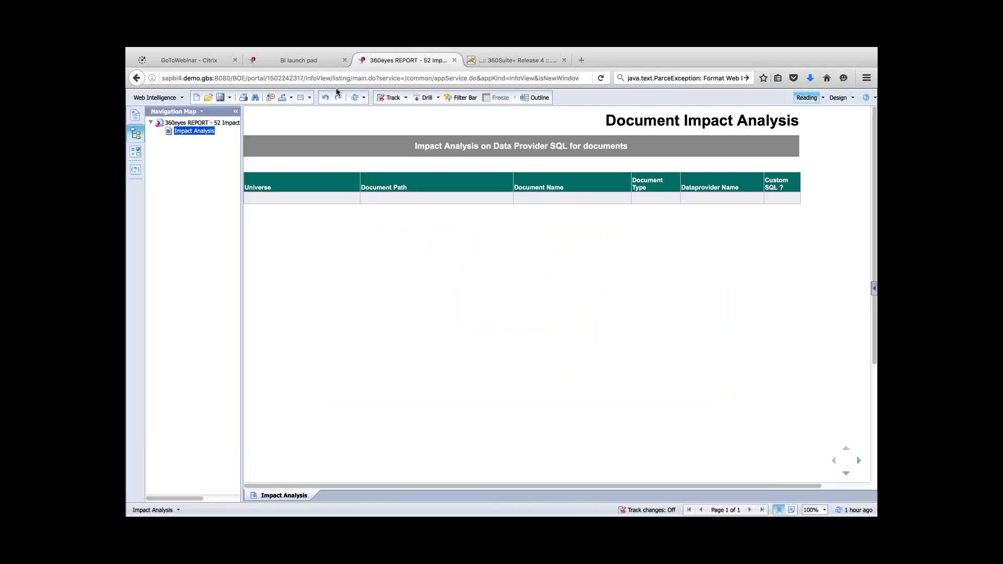
left_click(355, 97)
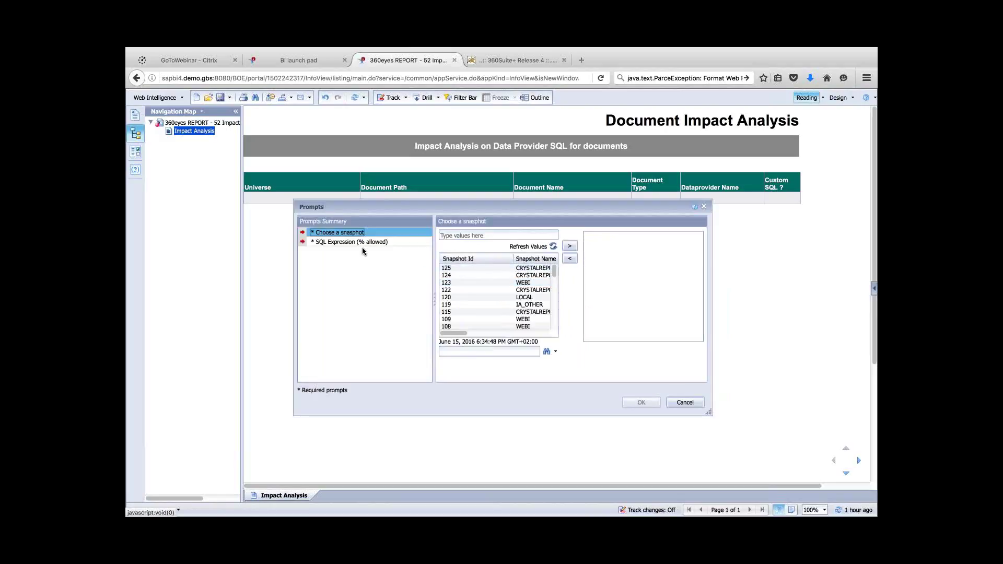
Add snapshots 123 and 122 to the snapshot prompt's chosen values.
left_click(512, 285)
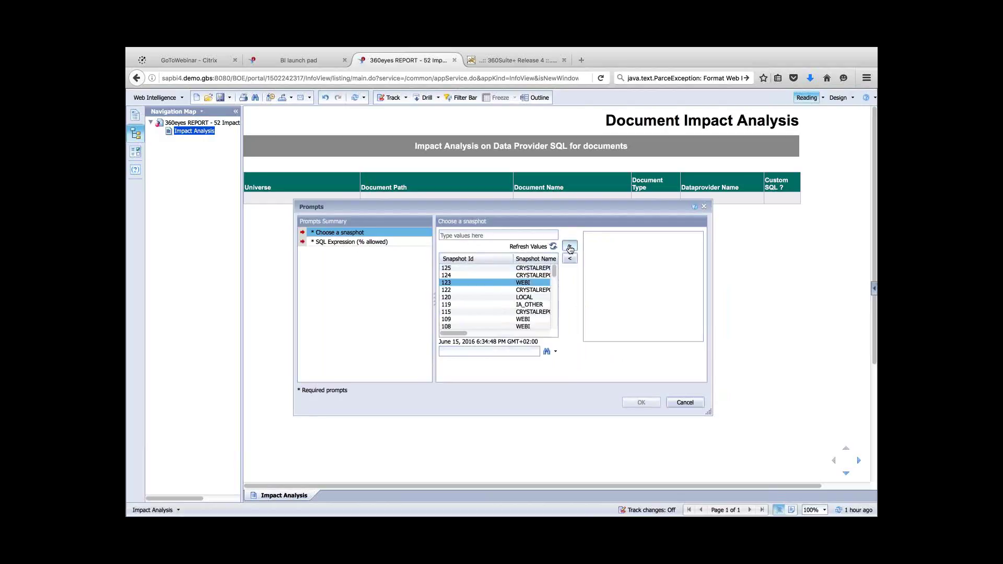
left_click(570, 247)
left_click(501, 290)
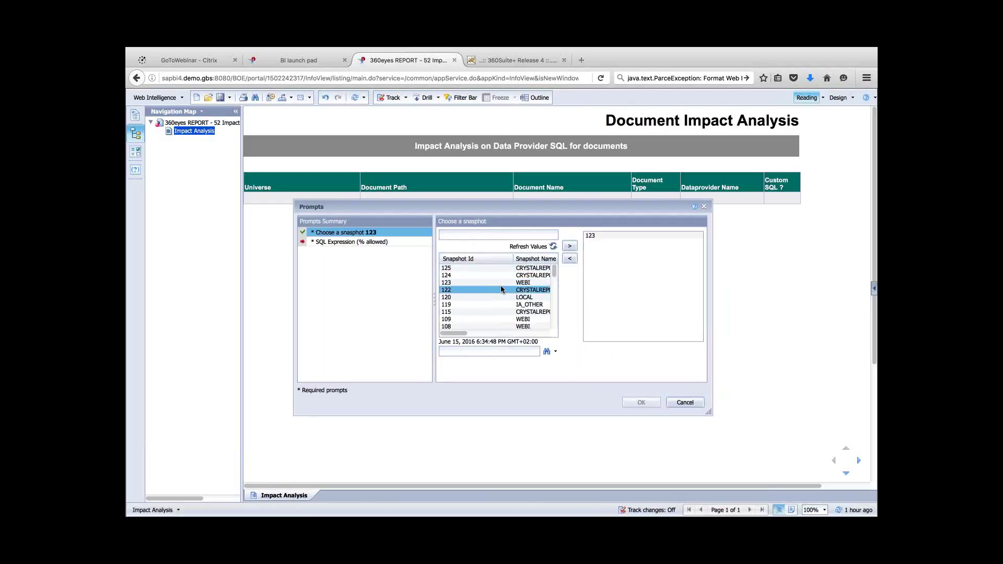
left_click(570, 246)
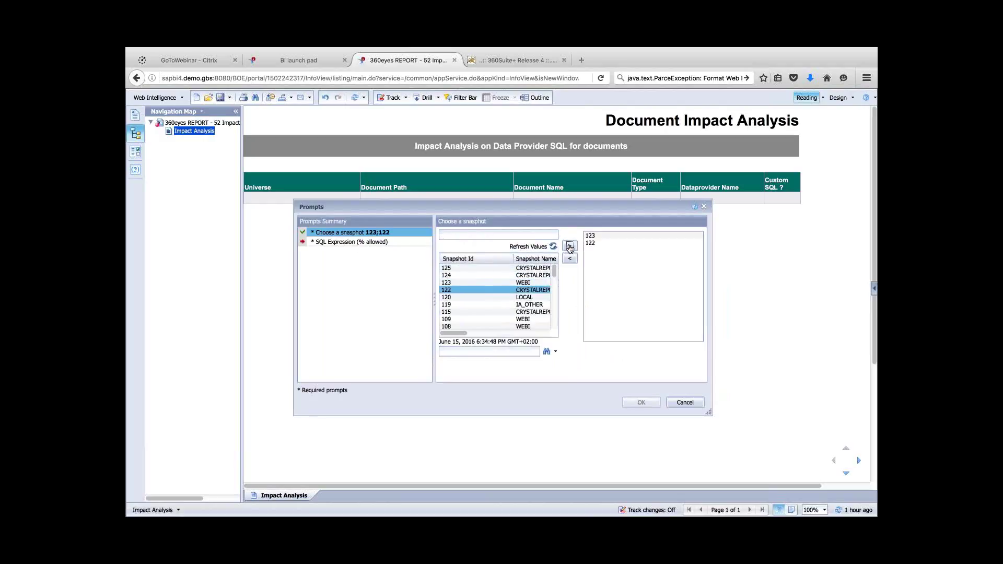
Enter %CMS_DOCUMENT% as the SQL Expression value and run the report.
left_click(397, 241)
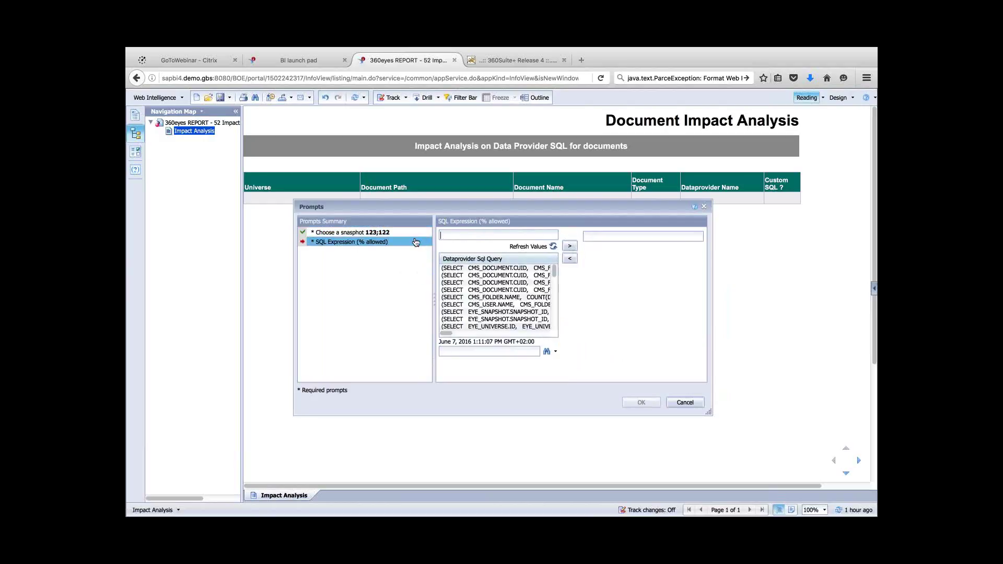
type("%CMS_DOCMENTS%")
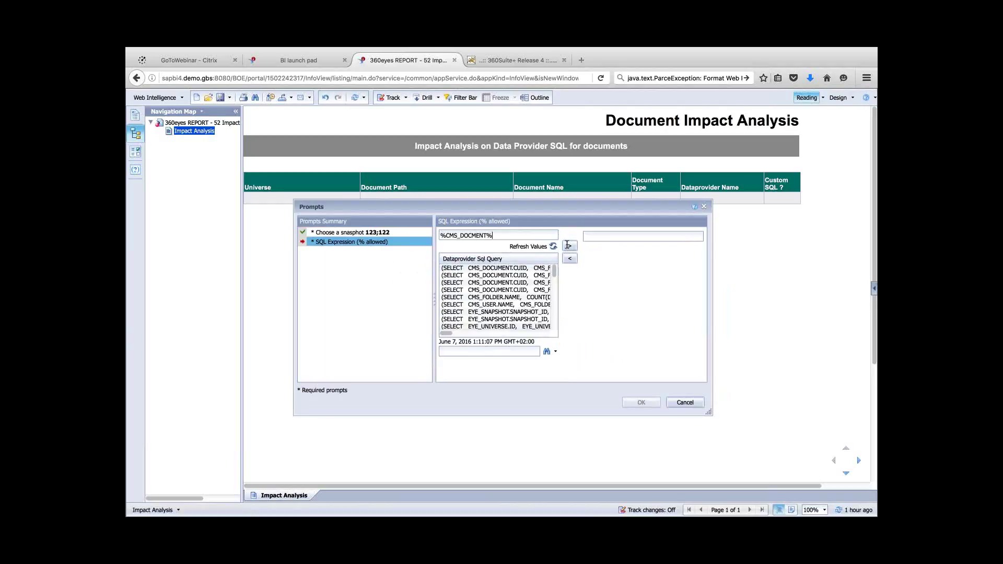
left_click(473, 235)
type("U")
left_click(570, 247)
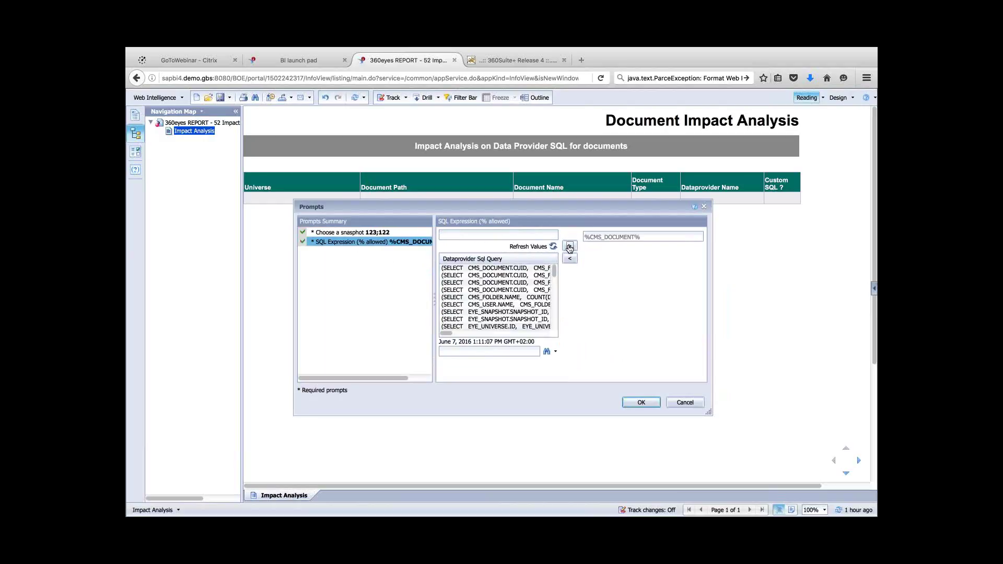
key("Return")
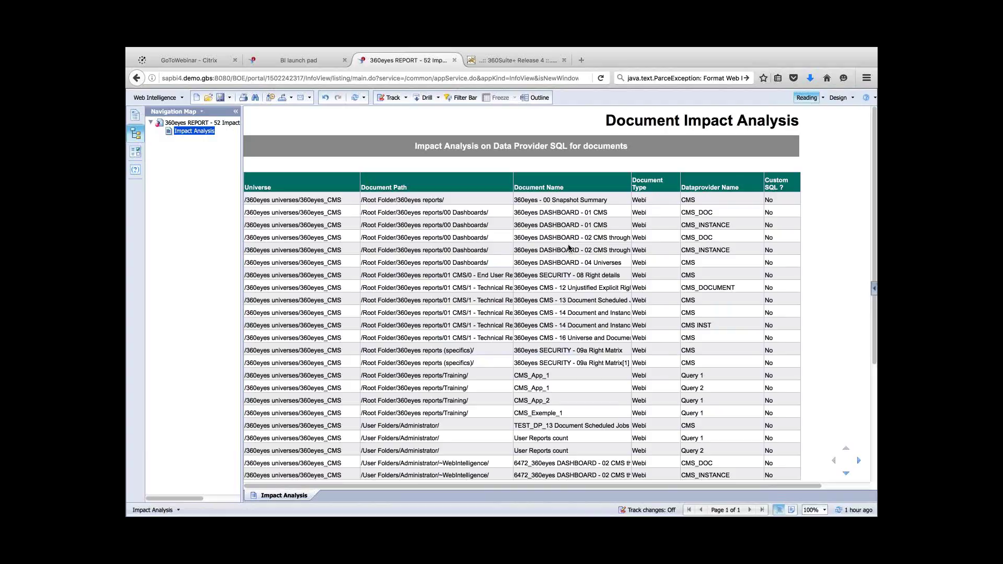
Scroll through the 52 Impact Analysis report's 23 data providers on 360eyes_CMS.
scroll(569, 249, "down", 3)
scroll(569, 249, "right", 1)
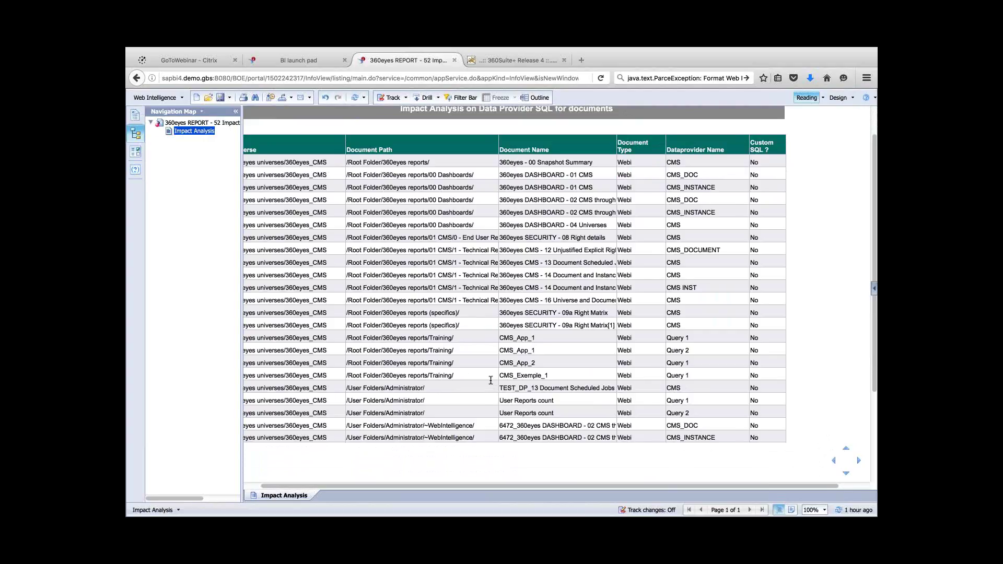
scroll(491, 383, "left", 2)
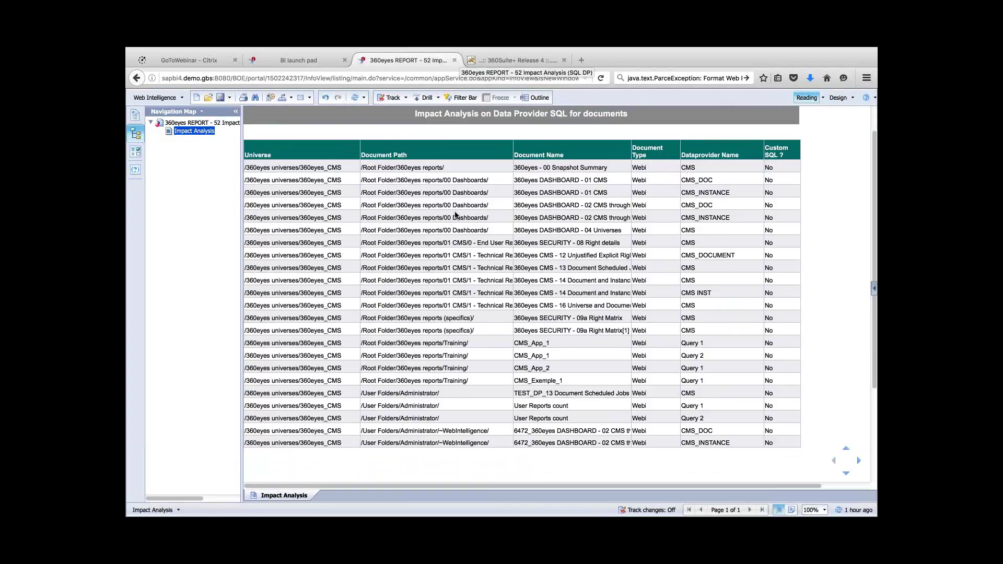
Close the SQL impact report without saving and clear the search box.
left_click(454, 60)
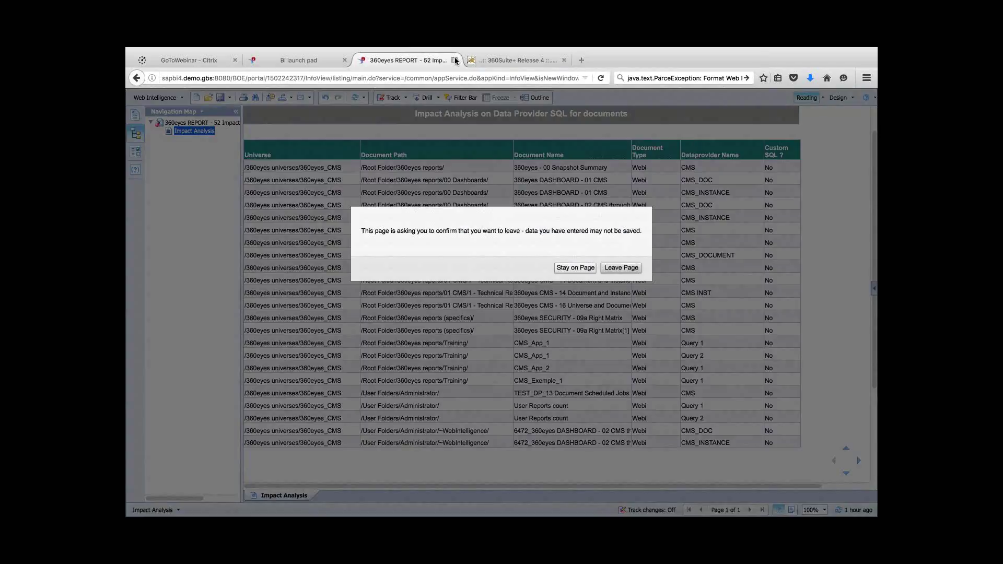
left_click(625, 269)
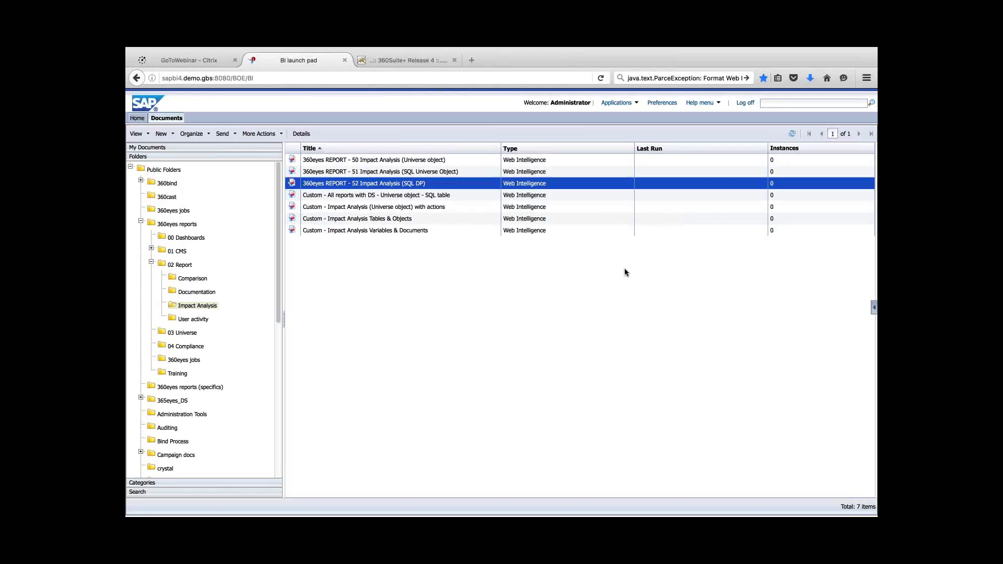
left_click(681, 77)
key("BackSpace")
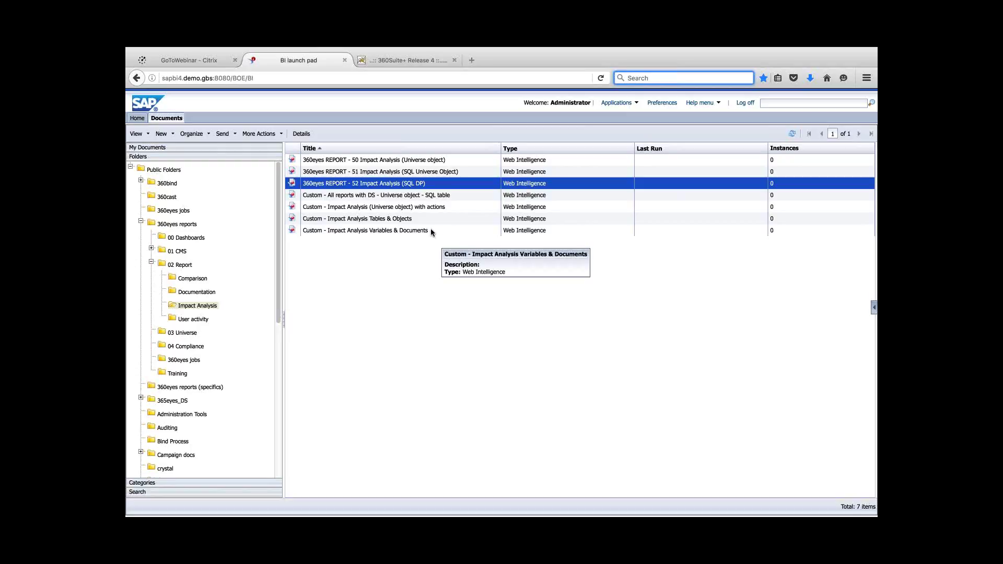
Run Custom - Impact Analysis Variables & Documents for snapshot 123 and variable Difference Type.
double_click(432, 231)
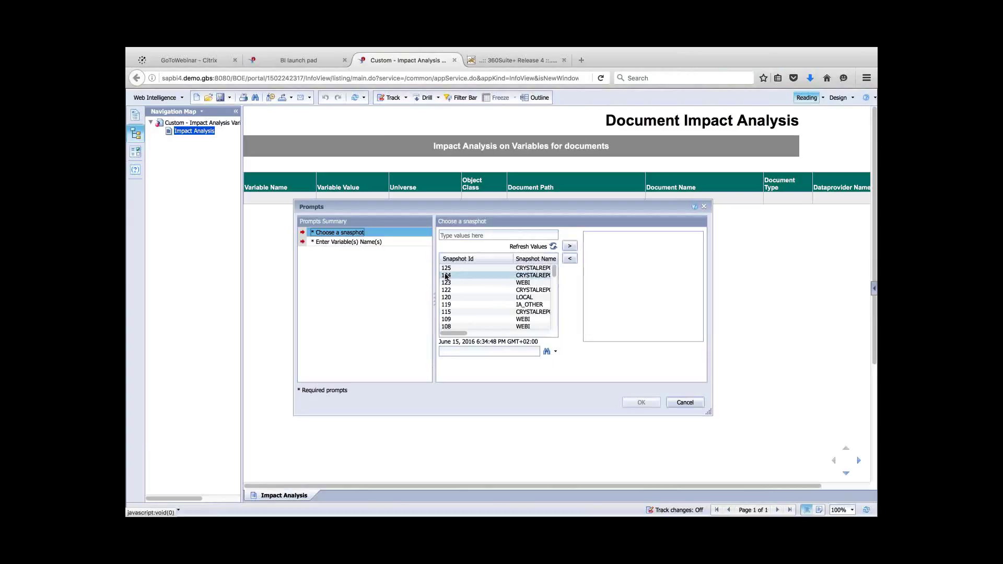
left_click(455, 283)
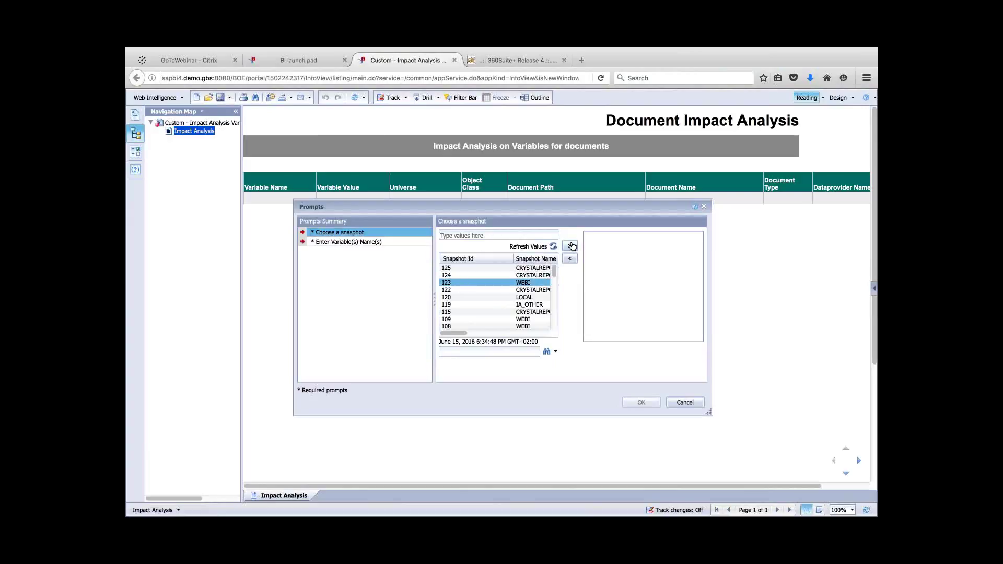
left_click(570, 246)
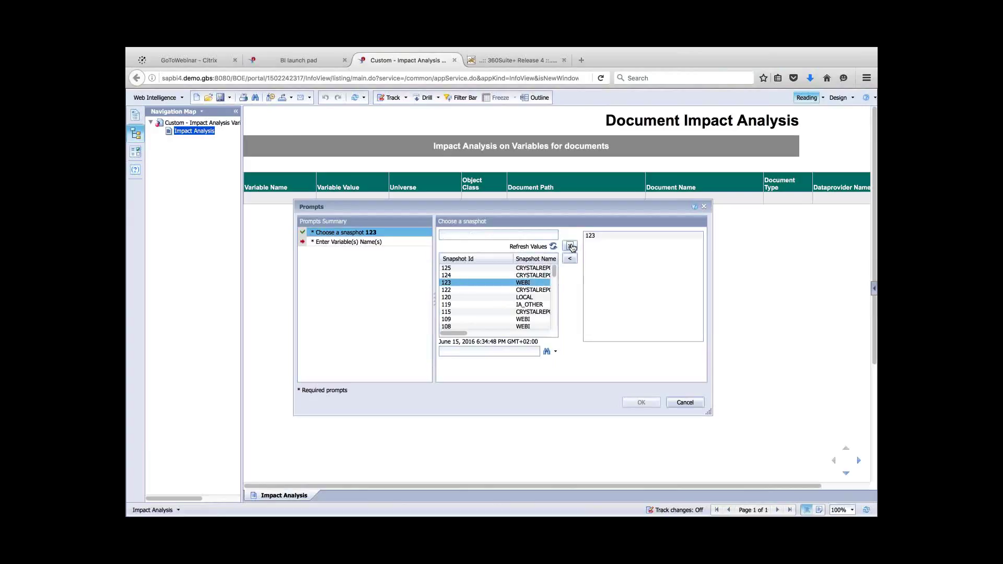
left_click(368, 245)
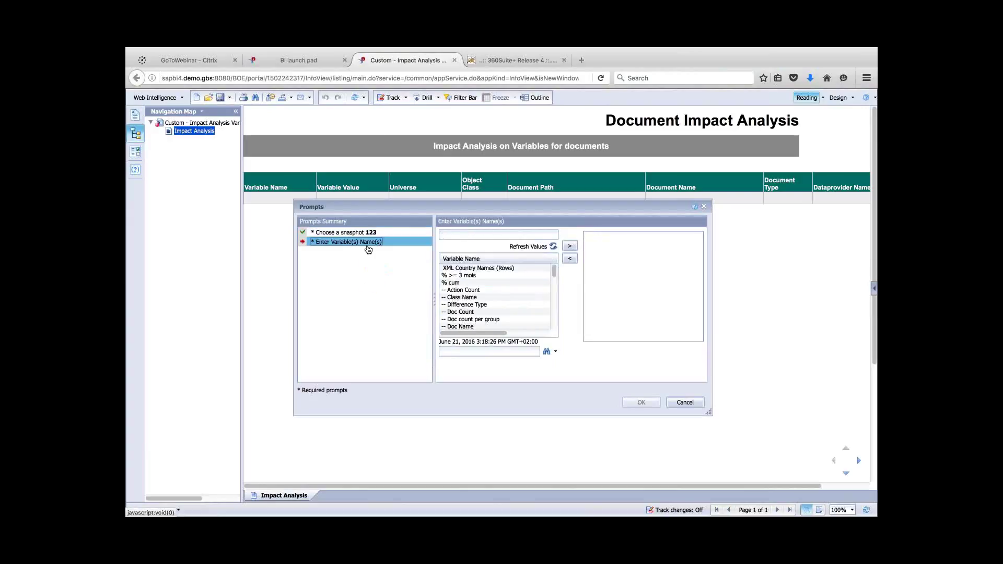
left_click(497, 309)
double_click(498, 310)
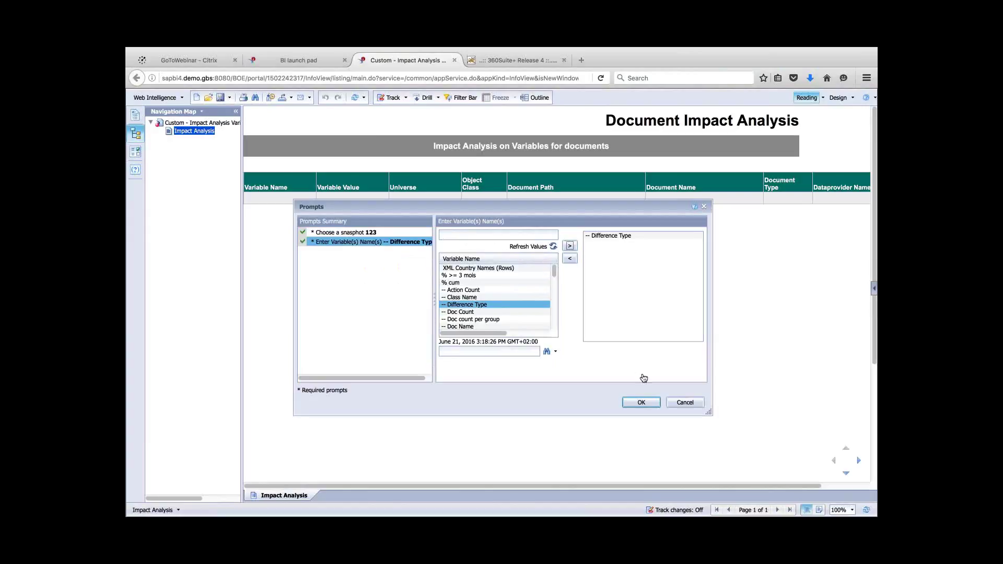
left_click(638, 403)
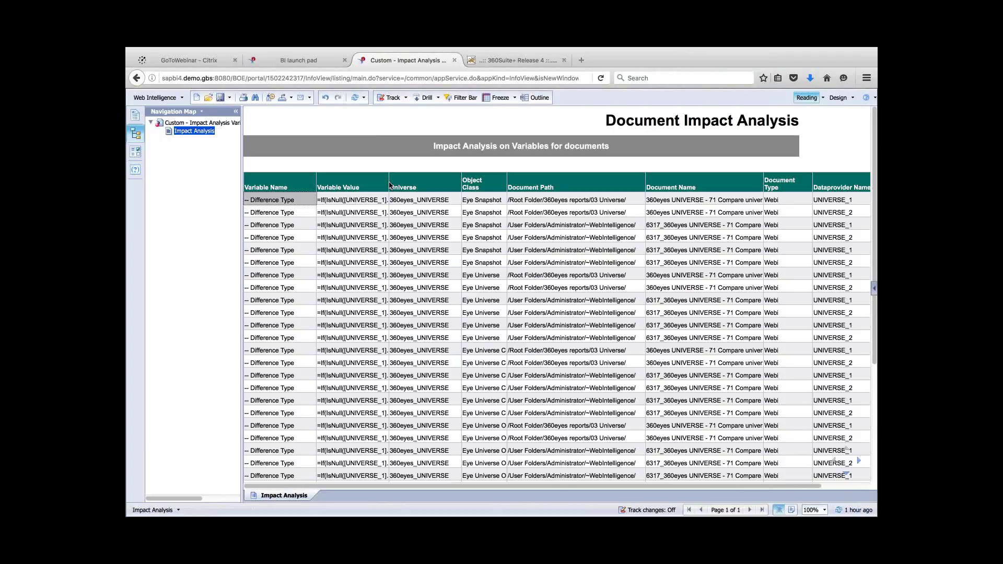
Scroll through the Difference Type rows of the Document Impact Analysis report.
scroll(389, 181, "down", 1)
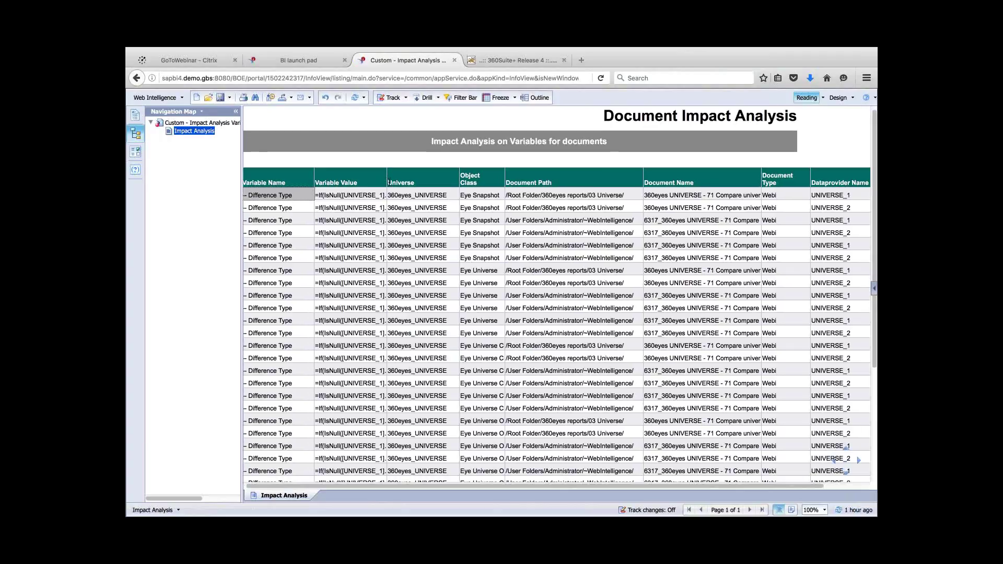
scroll(389, 182, "down", 2)
scroll(389, 181, "down", 2)
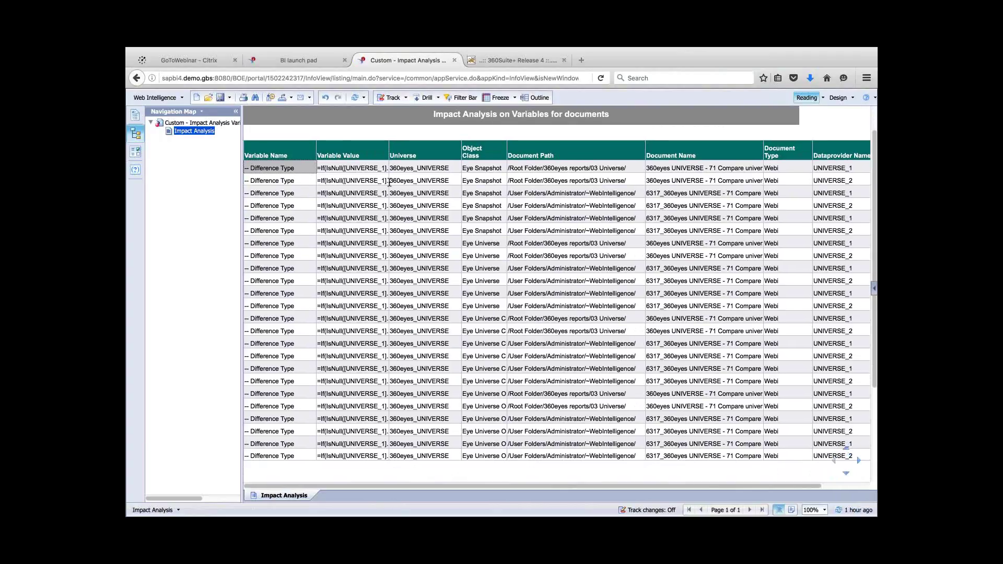
scroll(391, 185, "up", 3)
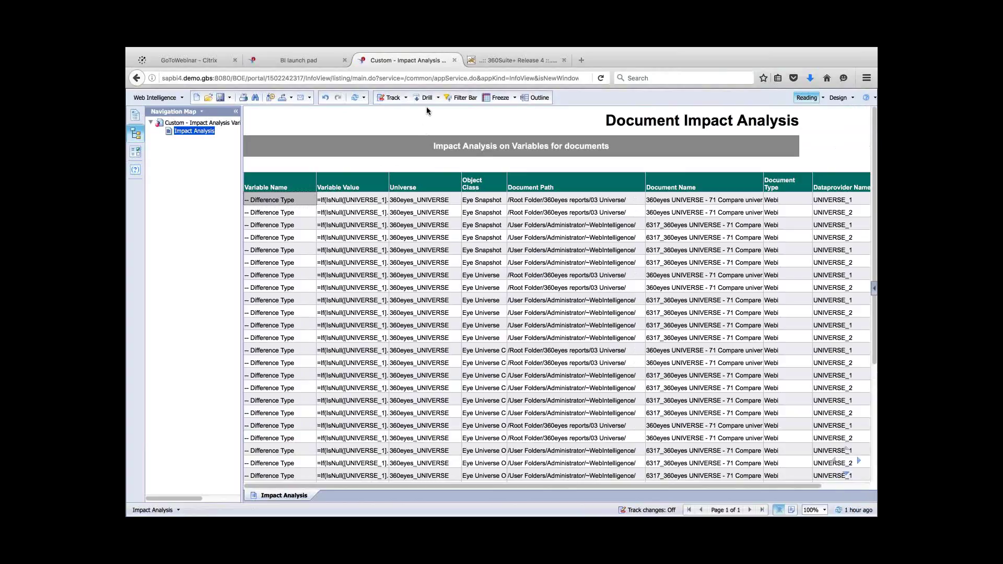
Close the Document Impact Analysis report, confirm leaving the page, and show the 03 Universe folder.
left_click(455, 61)
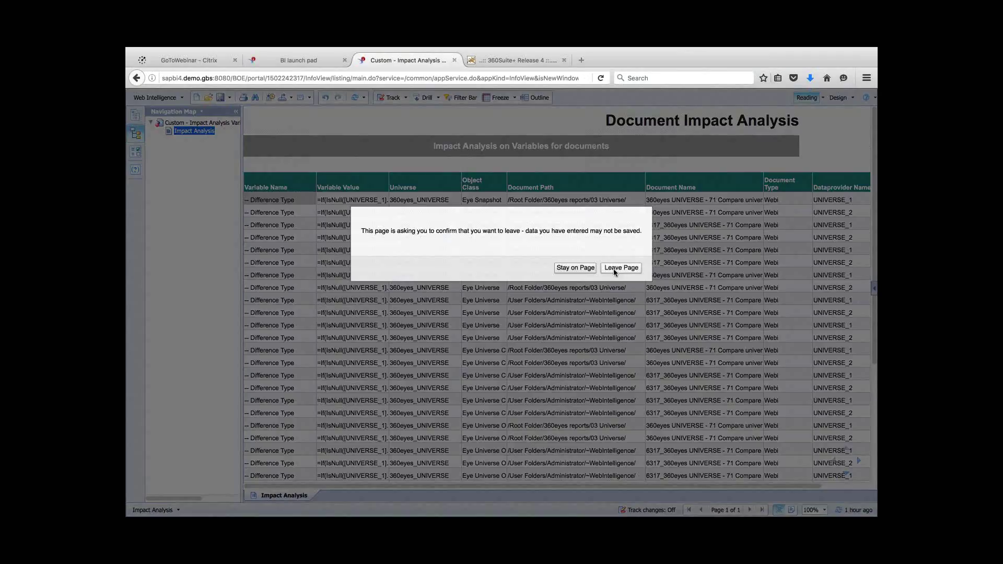
left_click(616, 269)
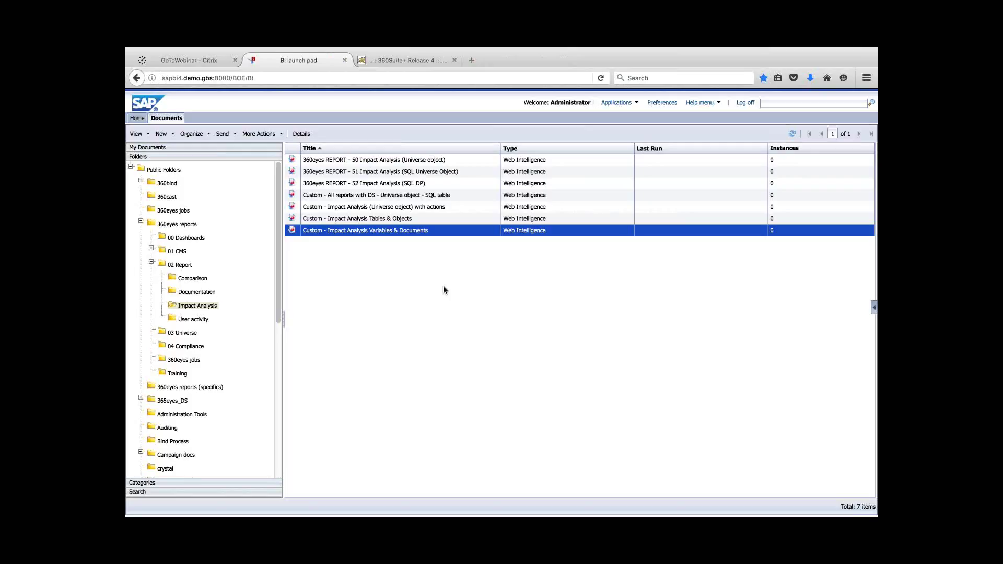
left_click(194, 335)
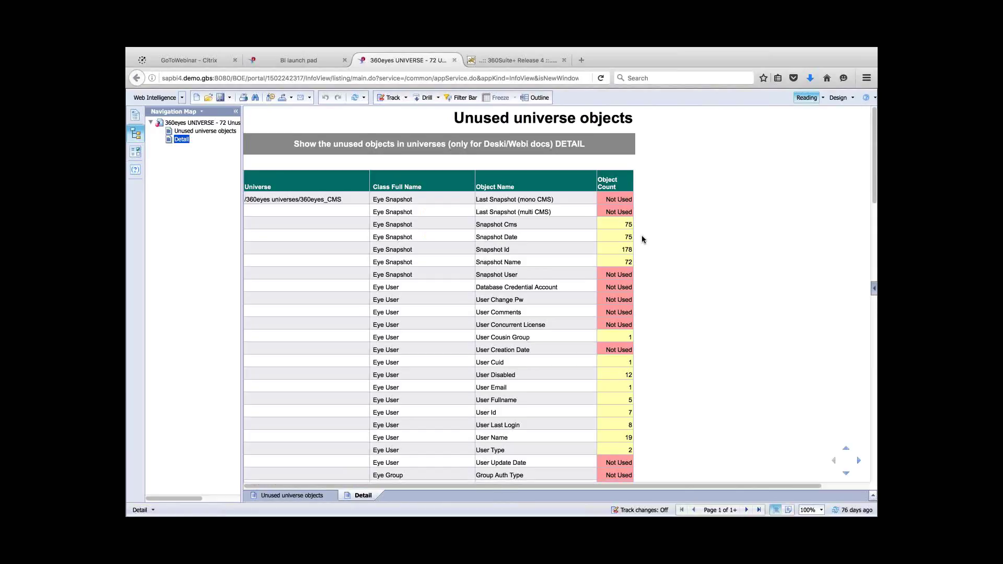
Review the 72 Unused universe objects Detail page, selecting the Snapshot User cell.
scroll(643, 239, "down", 2)
left_click(536, 254)
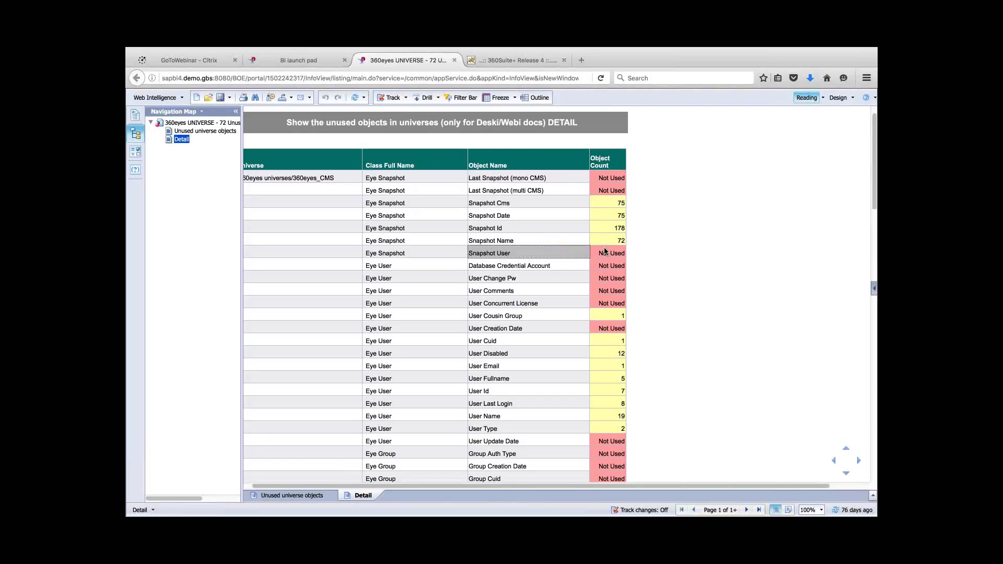
scroll(561, 301, "down", 3)
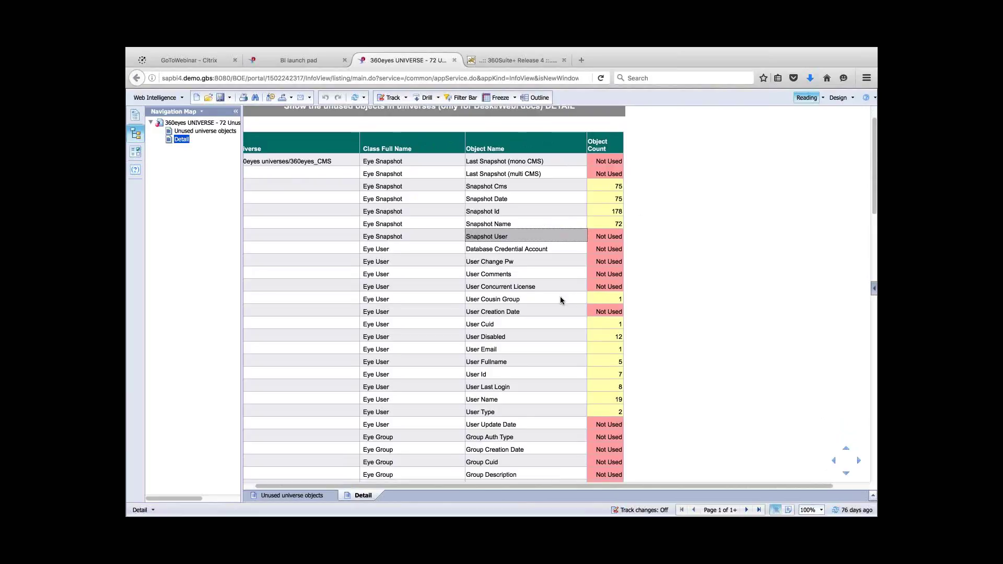
scroll(561, 300, "down", 2)
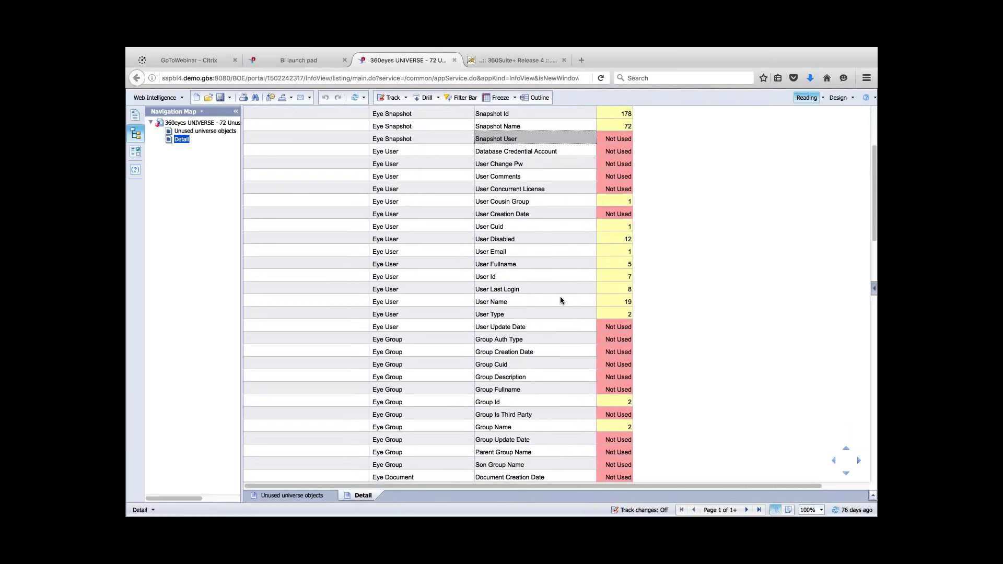
scroll(561, 301, "up", 6)
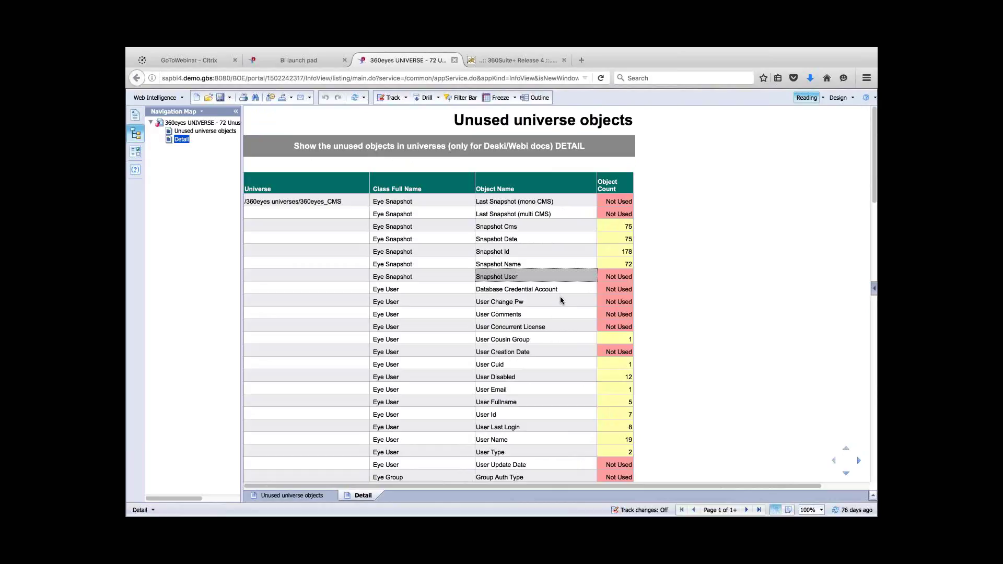
Close the unused universe objects report and show the User activity folder's reports.
left_click(455, 60)
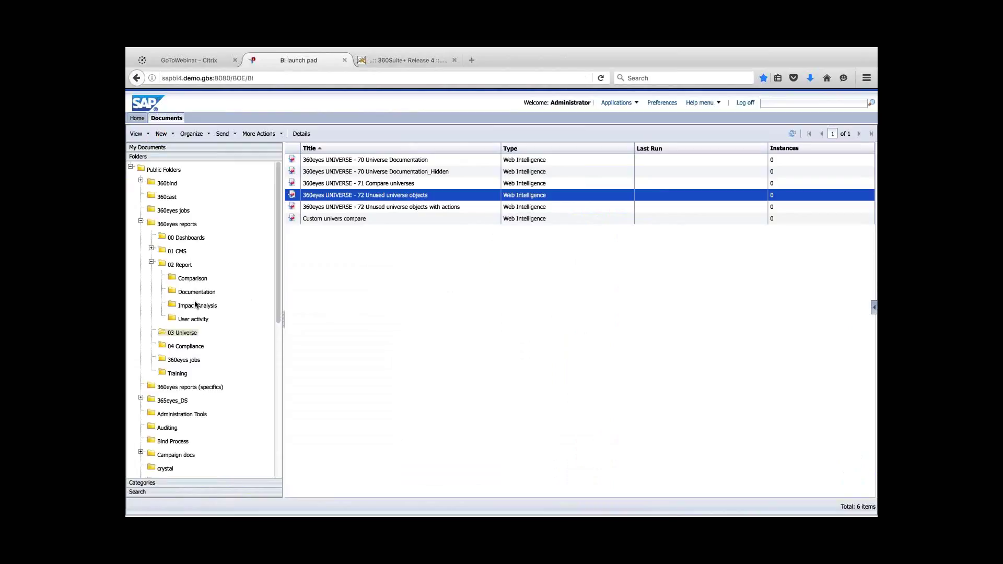
left_click(194, 320)
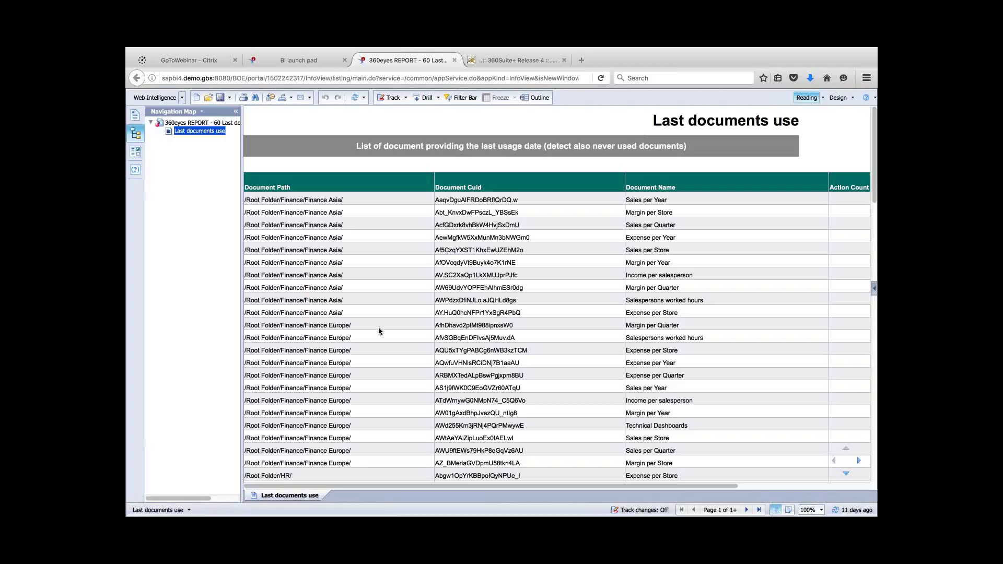
Scroll across and down page 1 of the Last documents use report.
scroll(378, 327, "right", 5)
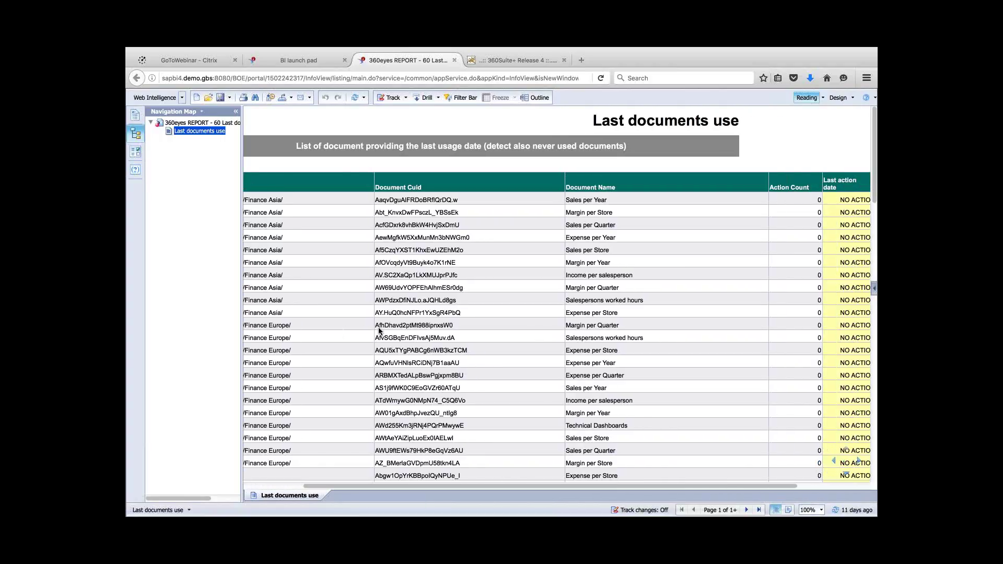
scroll(378, 327, "right", 6)
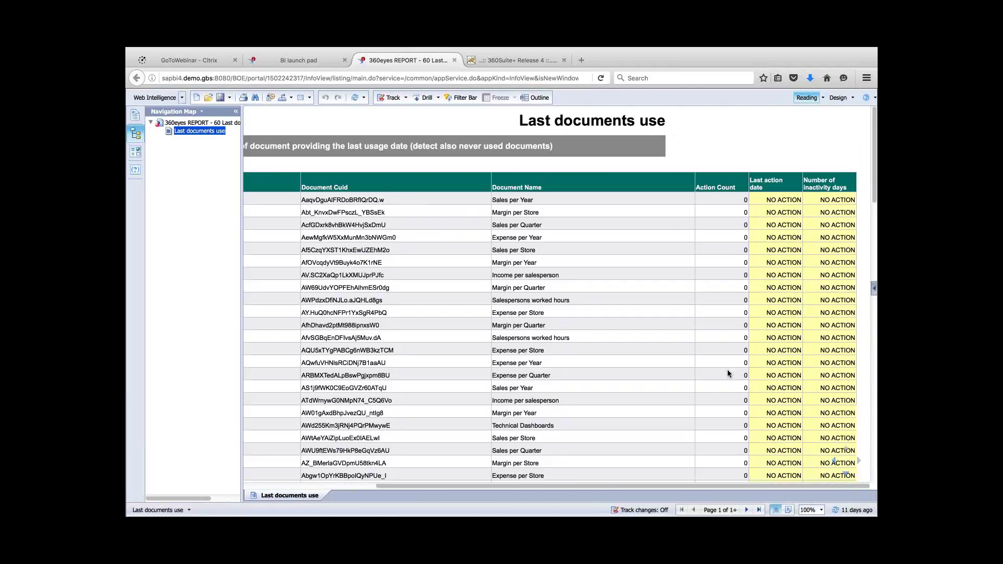
scroll(728, 370, "down", 3)
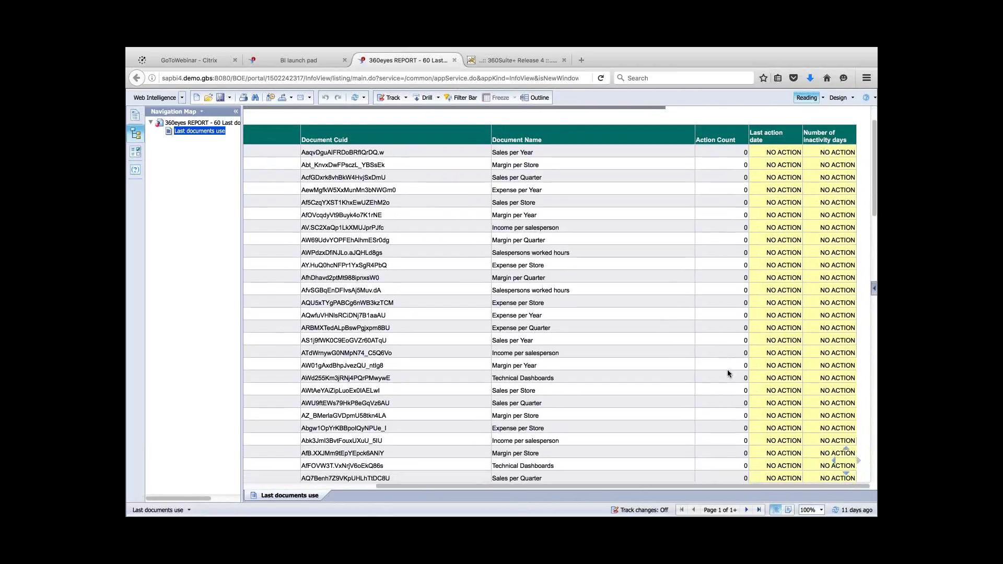
scroll(728, 373, "down", 3)
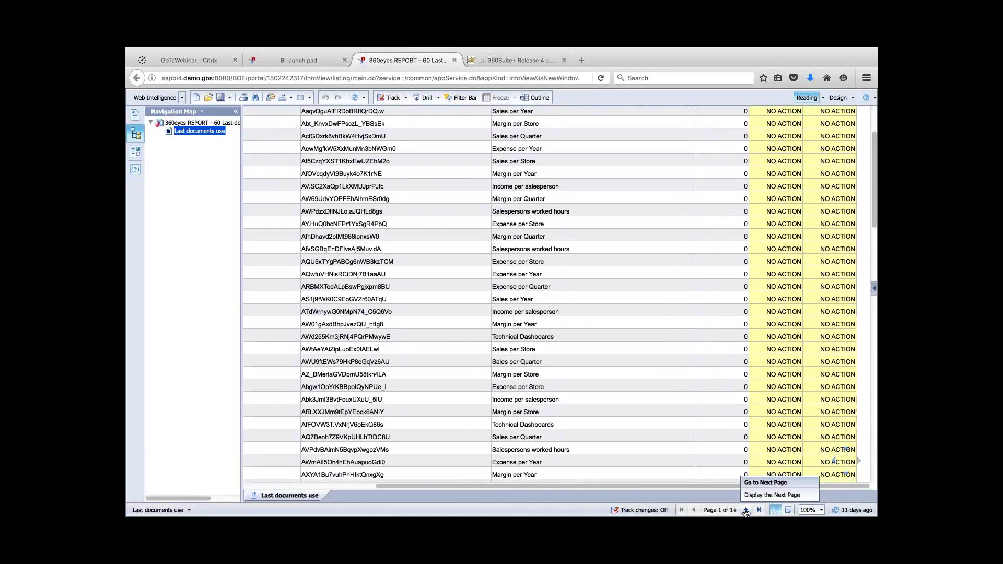
Move to page 2, narrow the navigation panel, and review the Action Count and inactivity columns.
left_click(746, 511)
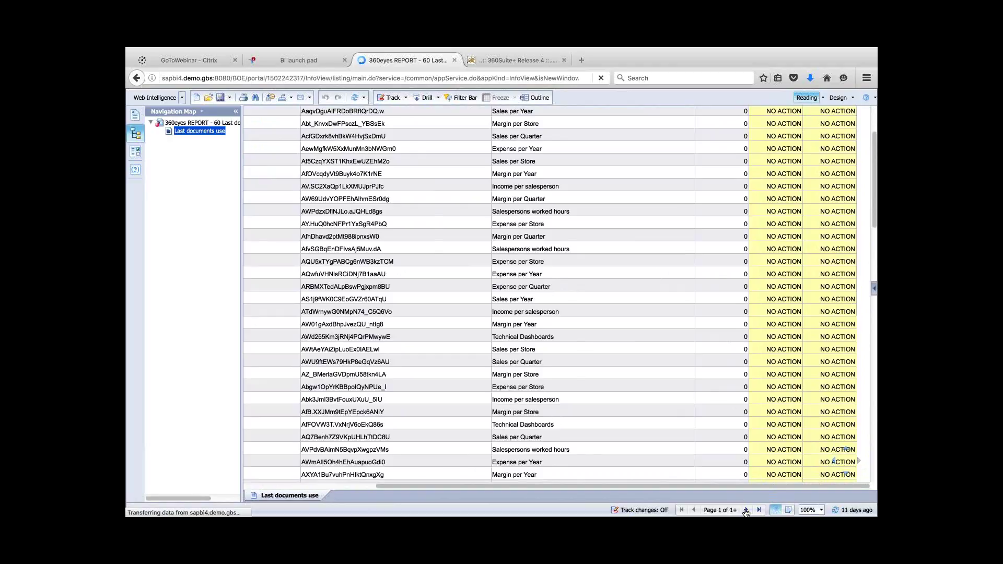
scroll(744, 435, "right", 5)
scroll(744, 436, "right", 1)
left_click_drag(242, 299, 199, 299)
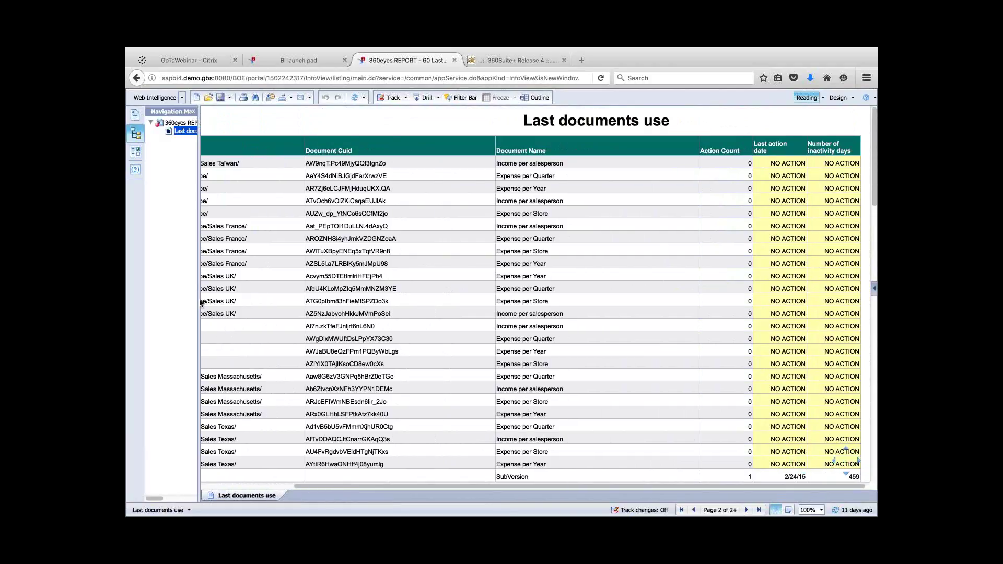
scroll(200, 302, "down", 5)
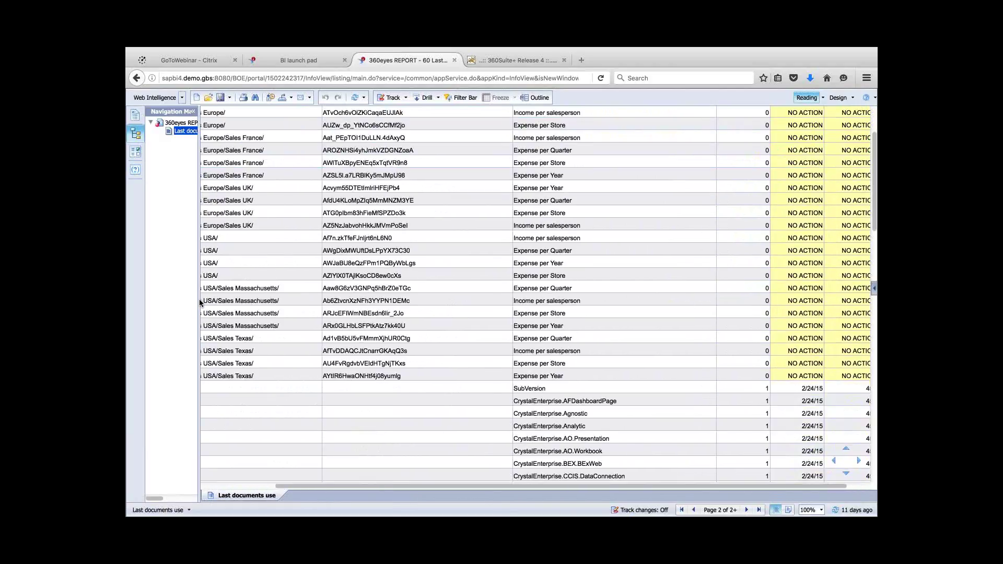
scroll(200, 302, "down", 2)
scroll(200, 302, "down", 2)
scroll(200, 302, "down", 5)
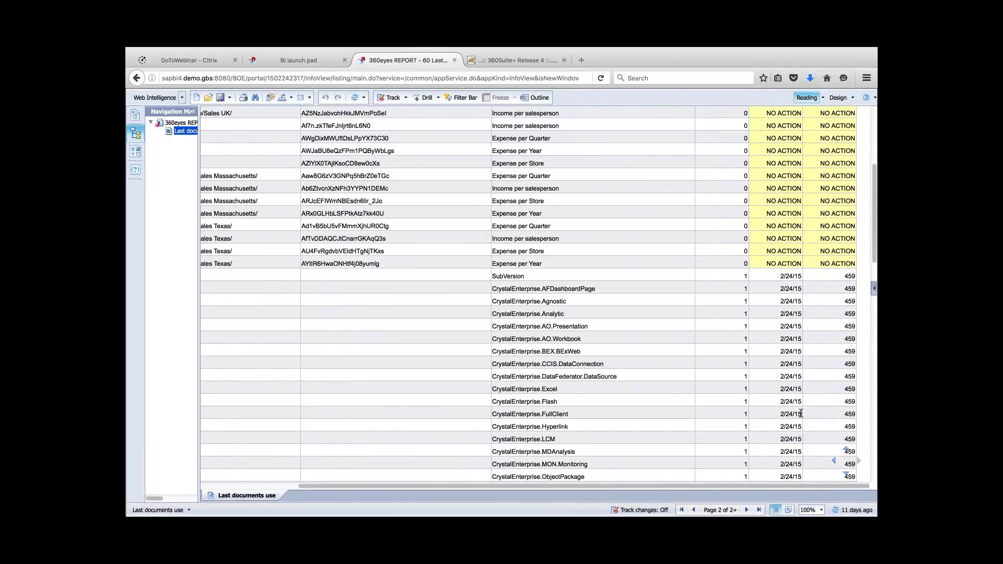
scroll(801, 414, "up", 15)
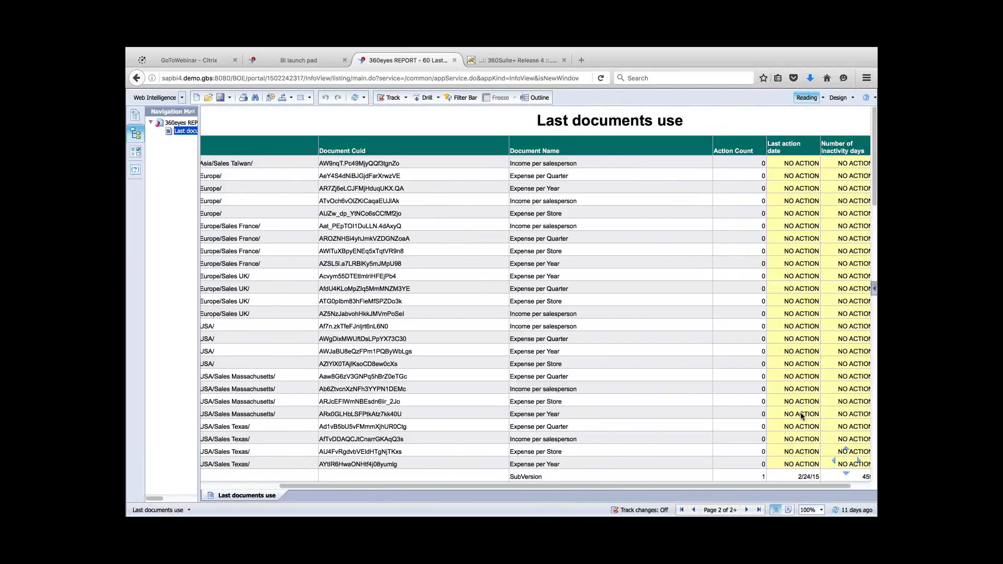
Close the Last documents use report to return to the User activity folder.
left_click(454, 61)
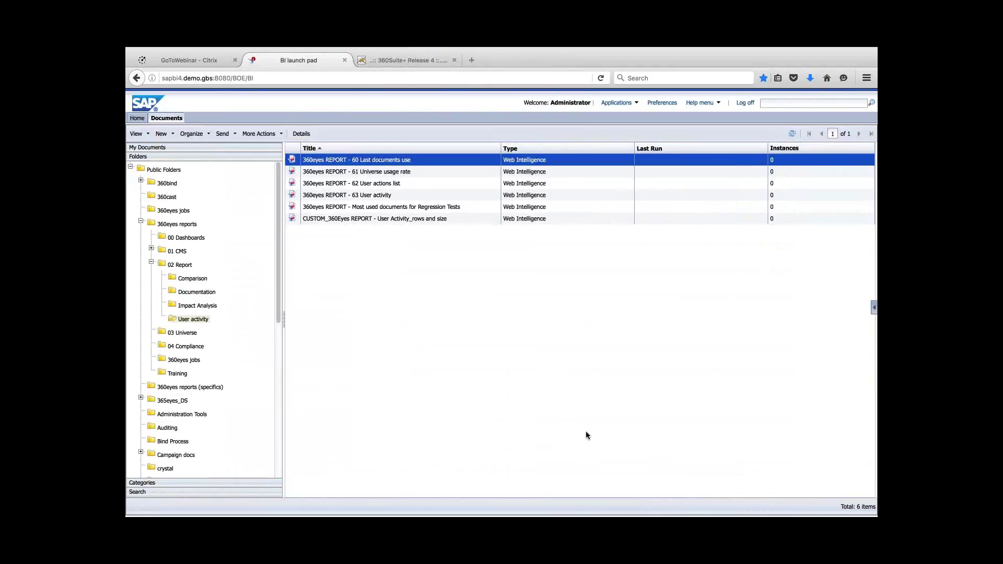
Switch back to the 360Suite tab showing the 20 Session Peak comparison.
left_click(414, 61)
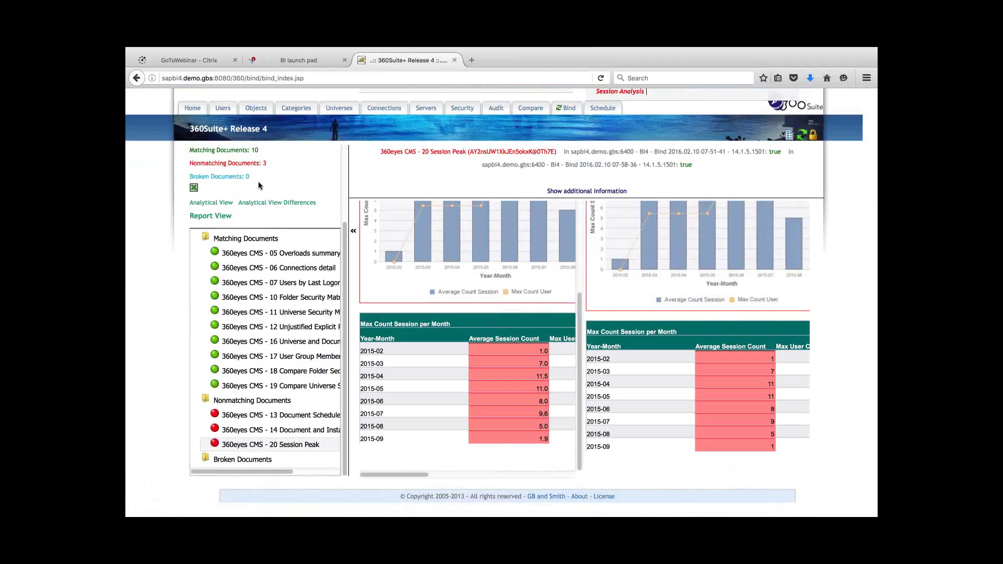
Show the 20 Session Peak comparison in Analytical View and scroll both Session Analysis panels.
left_click(212, 203)
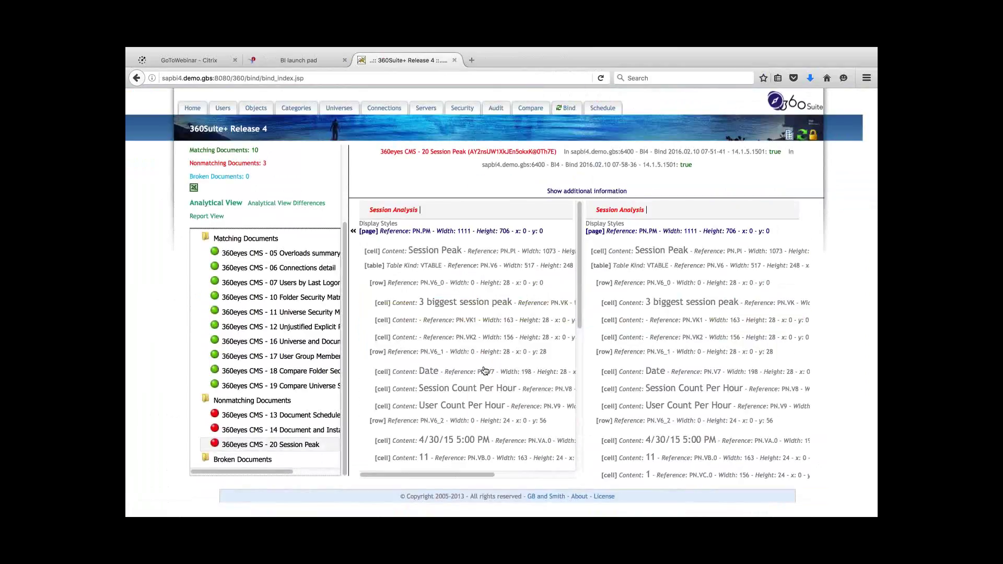
scroll(485, 371, "down", 5)
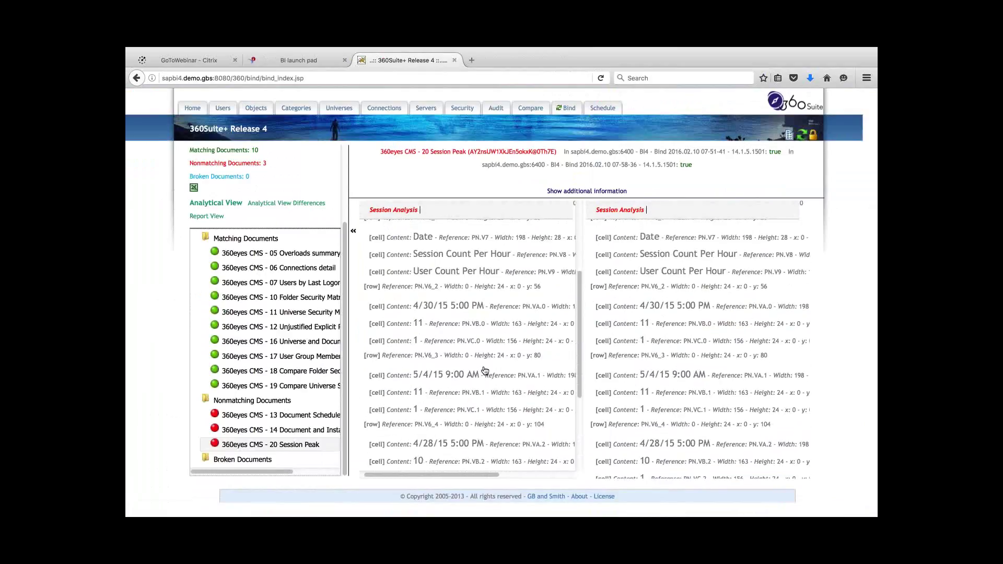
scroll(485, 371, "down", 4)
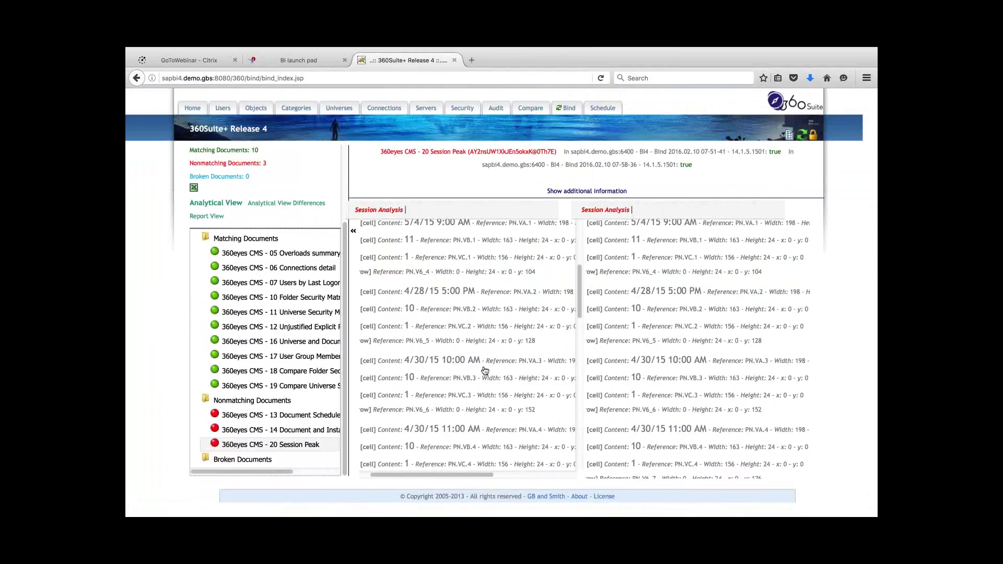
scroll(485, 371, "right", 3)
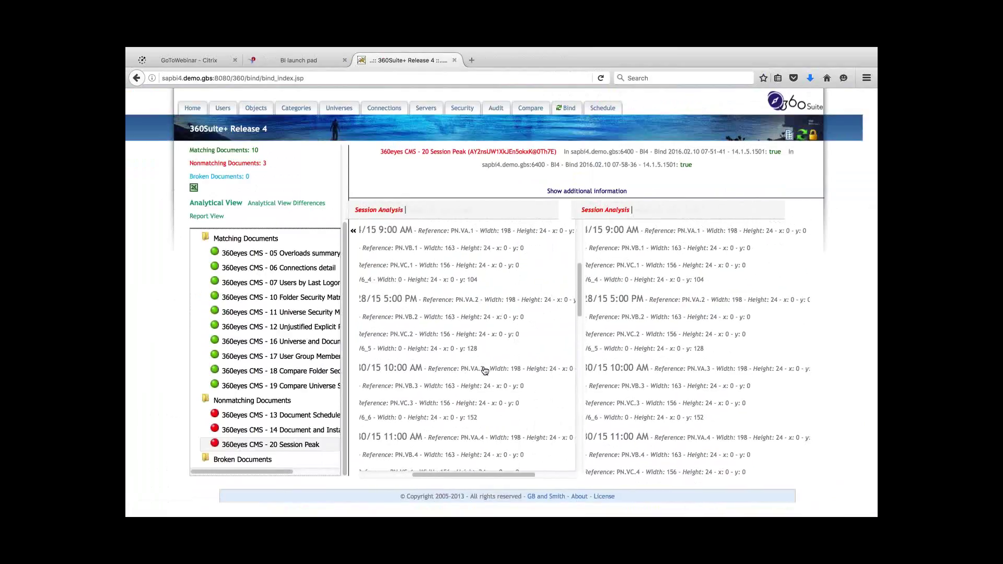
scroll(485, 371, "up", 10)
scroll(485, 371, "left", 2)
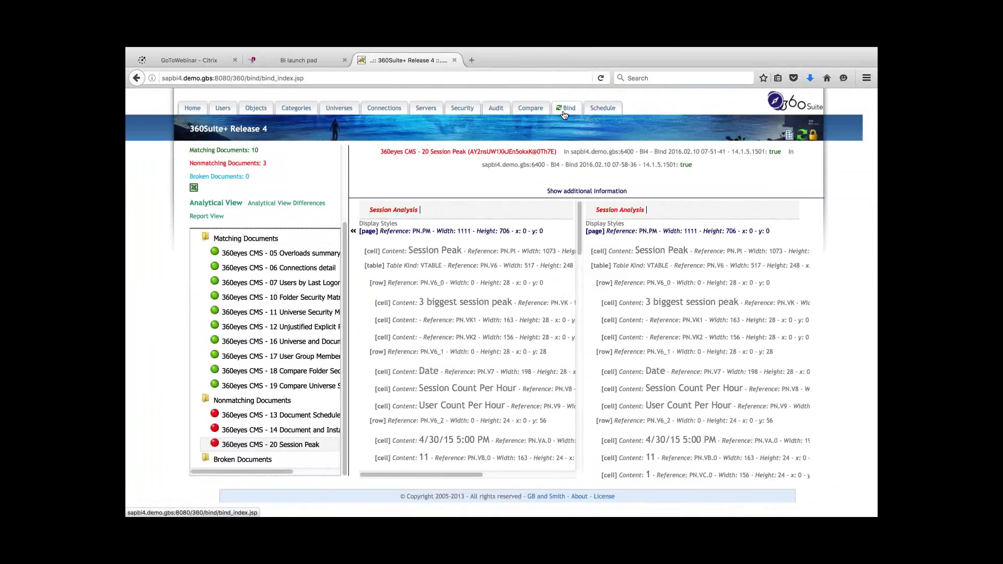
Open Preferences, inspect the 360Bind server wizard's work folder path, then close the wizard.
left_click(790, 134)
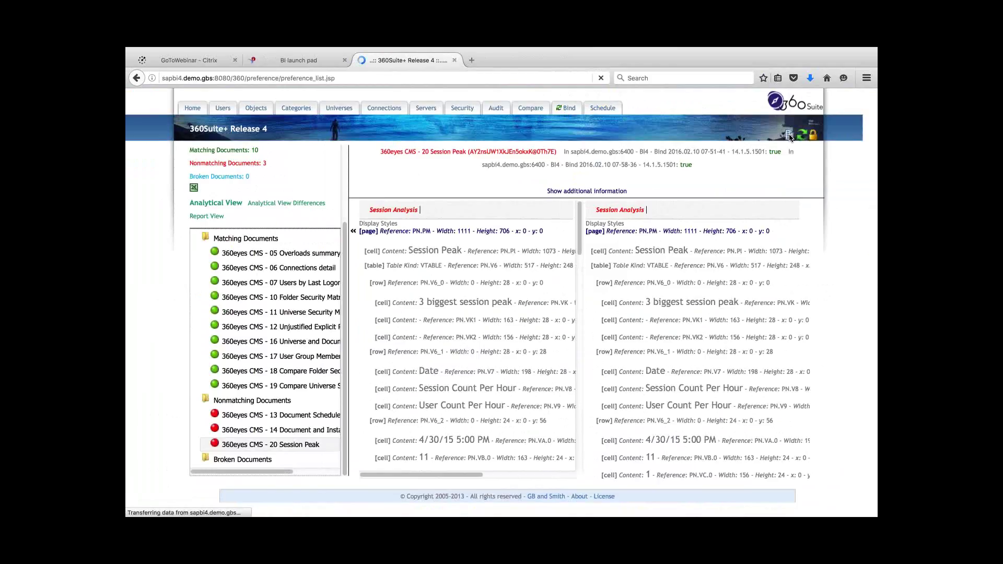
scroll(398, 389, "down", 20)
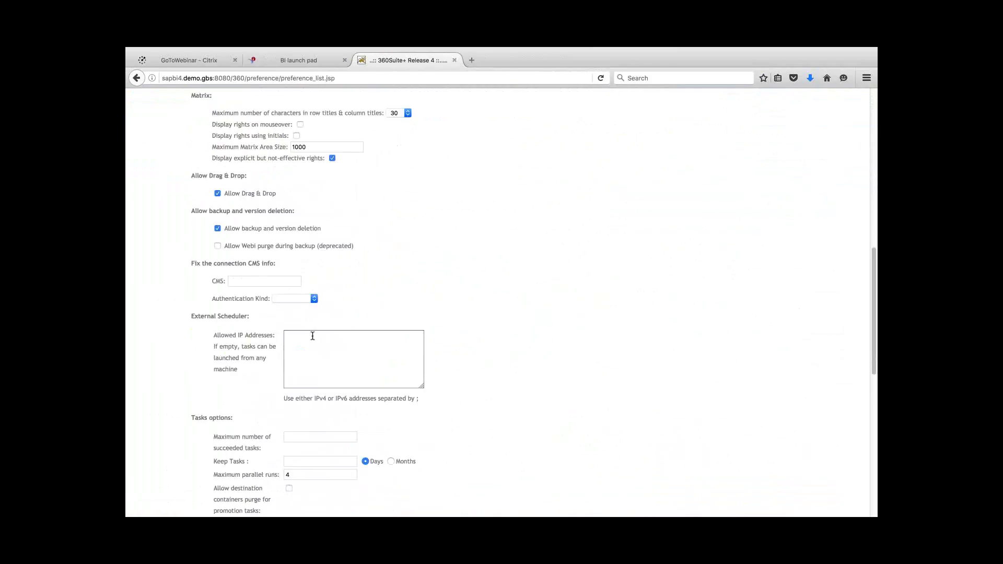
scroll(277, 338, "down", 5)
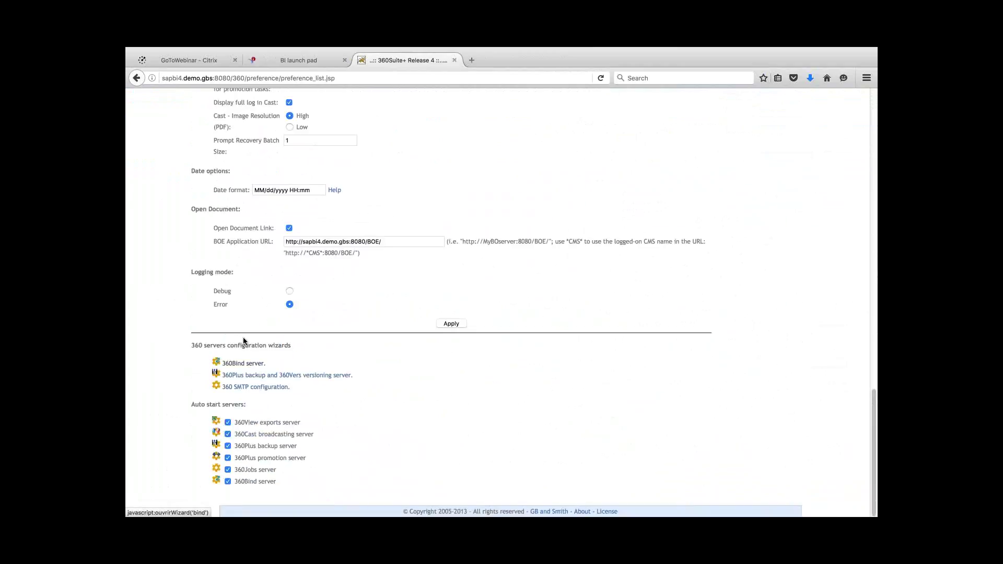
left_click(243, 342)
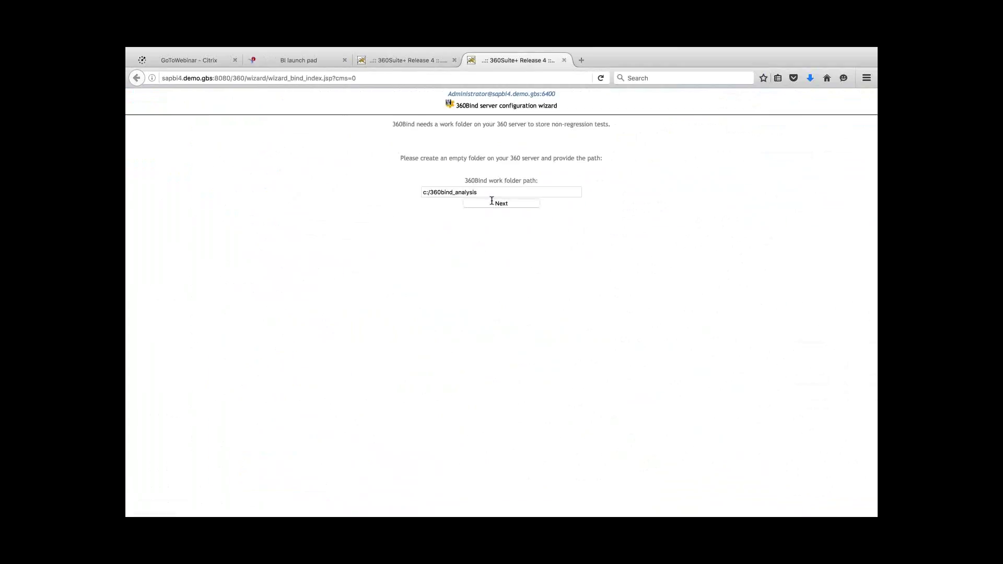
left_click(490, 193)
left_click_drag(490, 193, 411, 195)
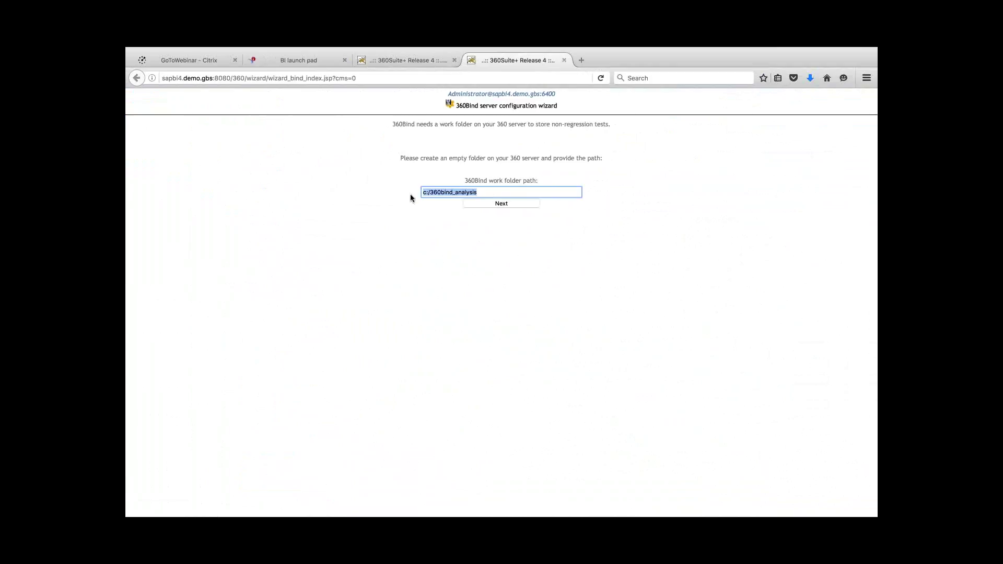
left_click(564, 61)
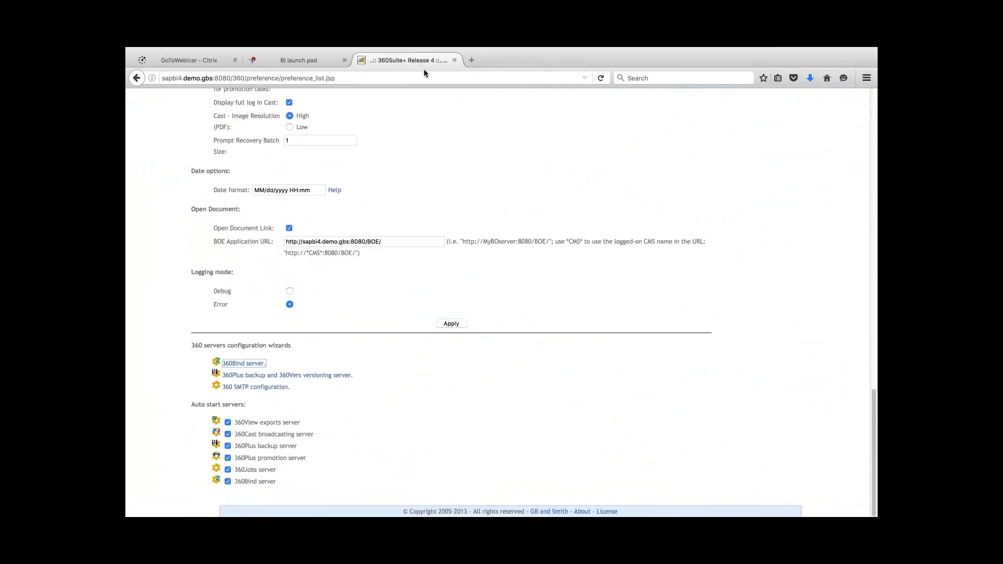
Scroll Preferences back to the top, return to Bind, and open the Schedule module.
scroll(443, 135, "up", 10)
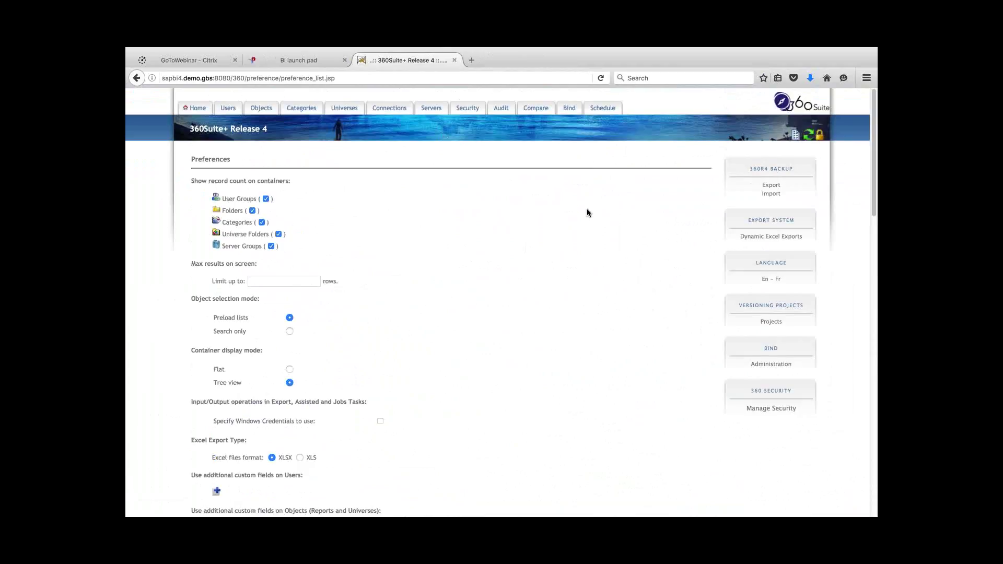
left_click(570, 108)
left_click(604, 109)
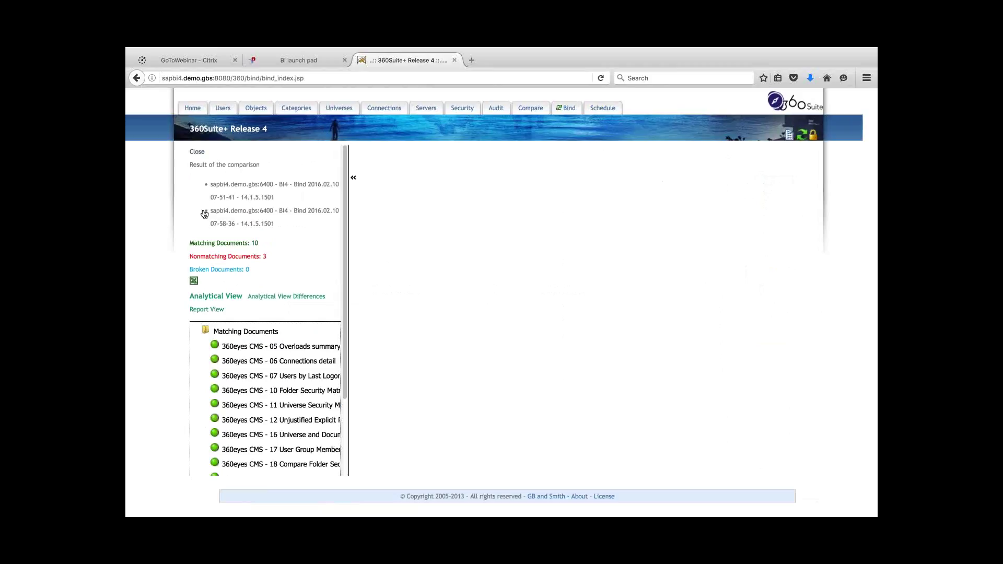
Close the current Bind comparison result and begin a new analysis.
left_click(197, 152)
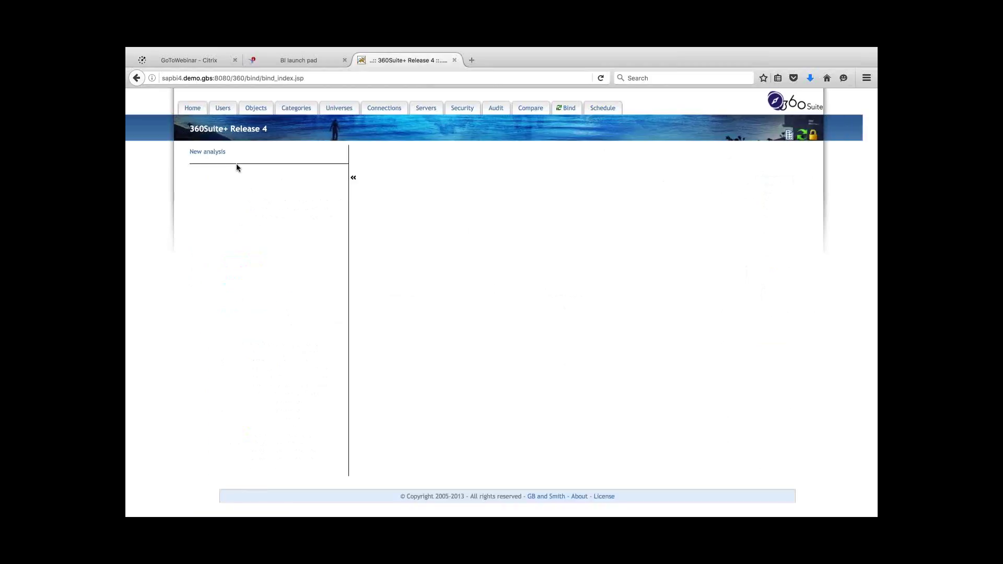
left_click(225, 151)
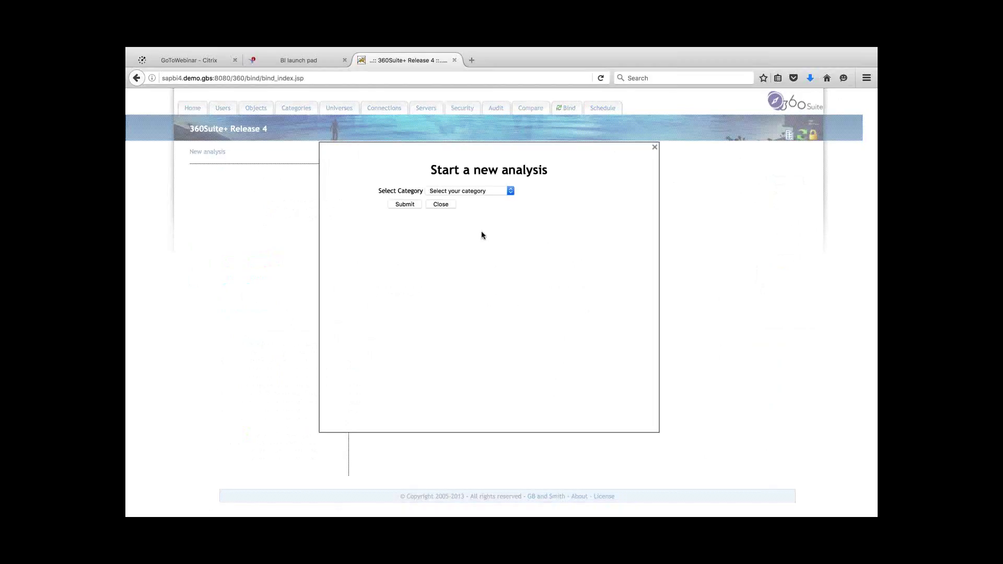
In the new analysis dialog, choose the Marketing exports category and switch the file type to Excel.
left_click(483, 191)
left_click(503, 256)
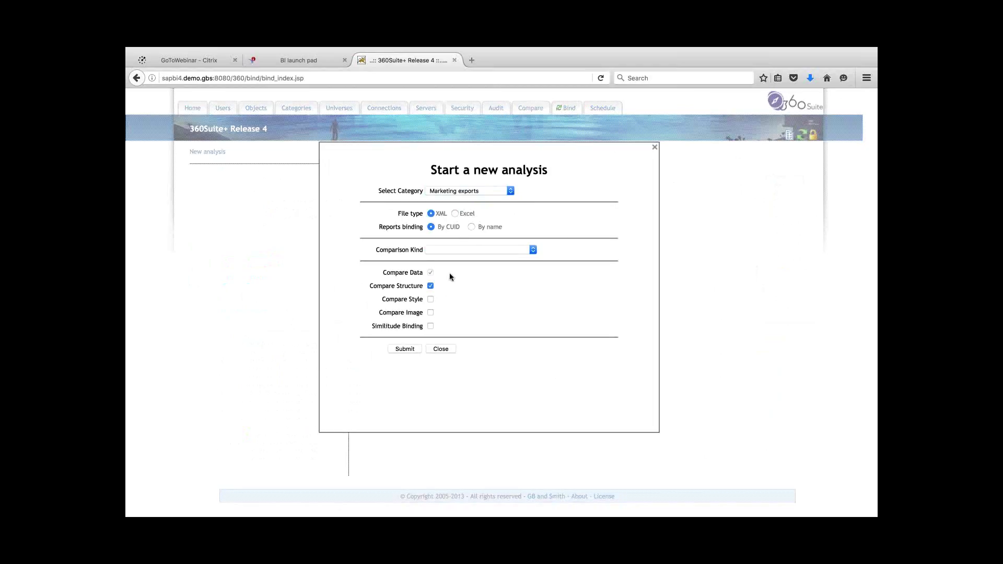
left_click(455, 214)
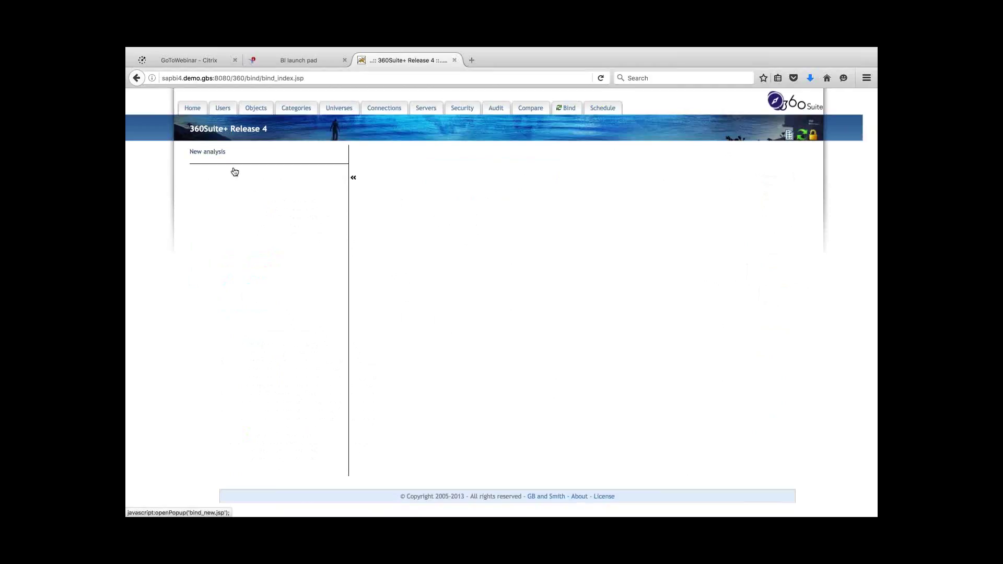
Run a new Bind analysis on Marketing exports comparing the last two exports.
left_click(234, 170)
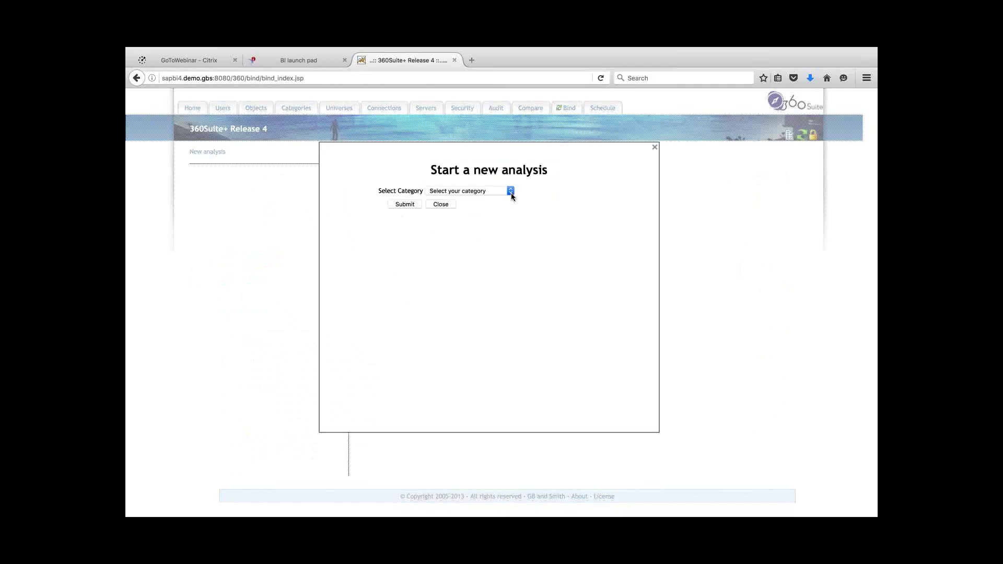
left_click(510, 192)
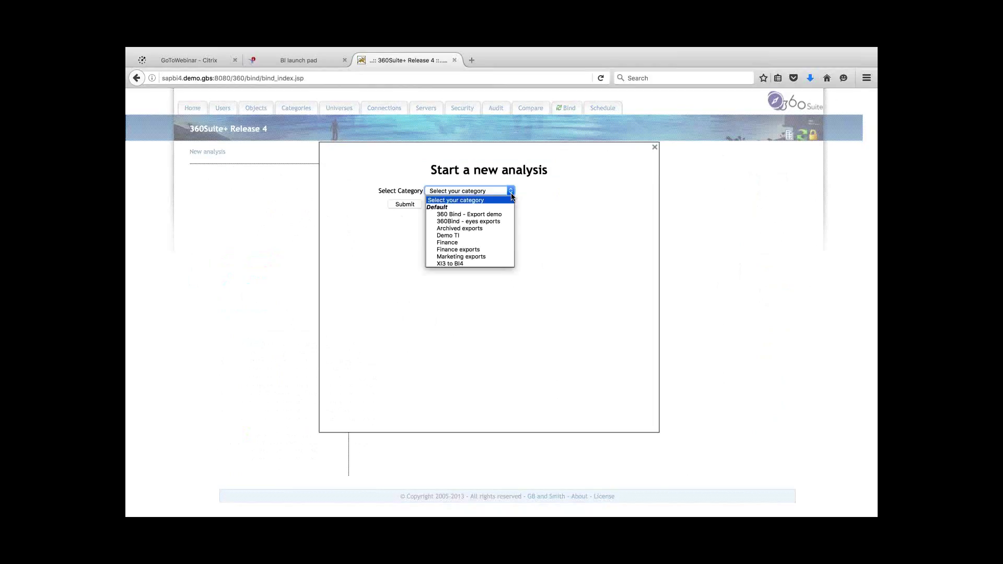
left_click(486, 256)
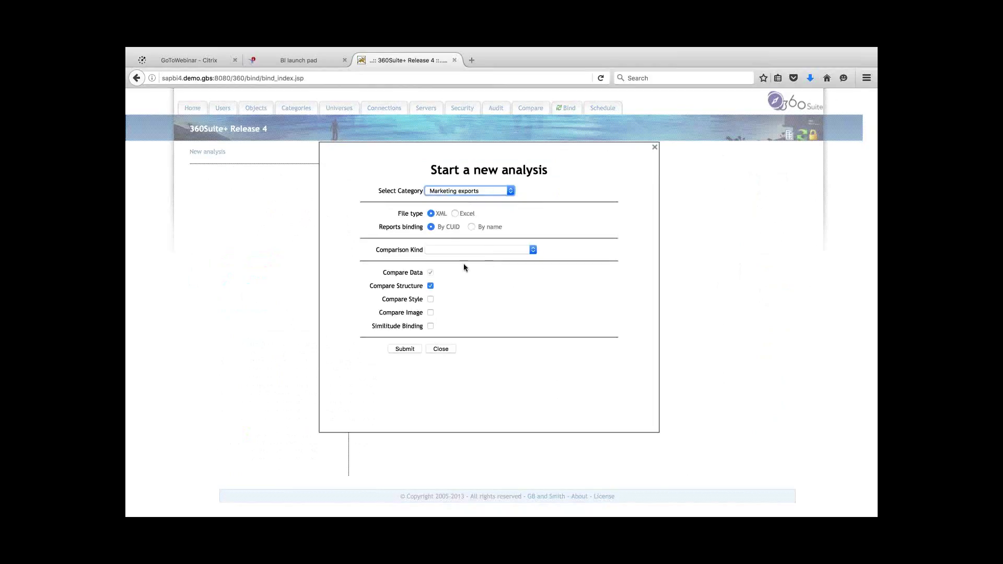
left_click(533, 251)
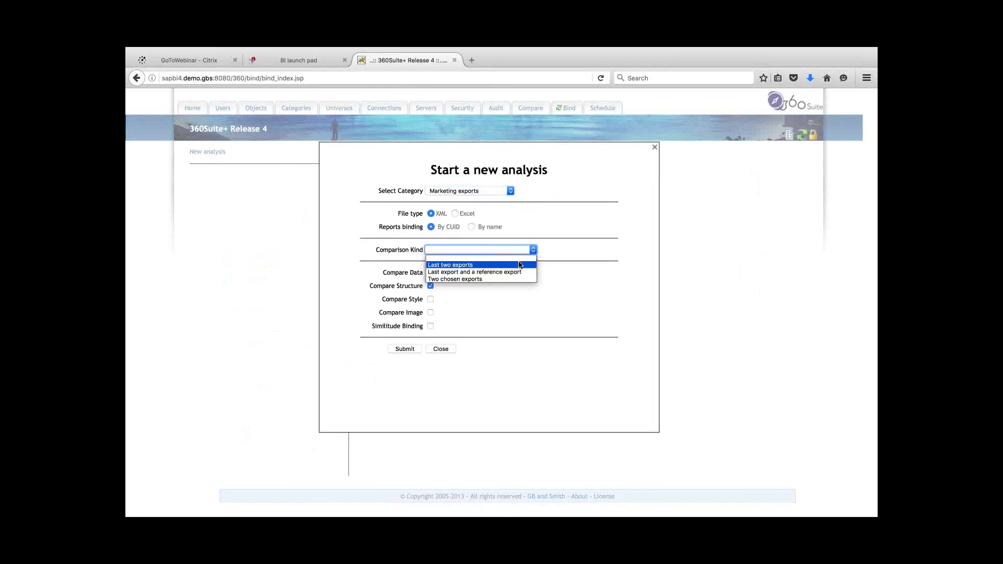
left_click(520, 264)
left_click(405, 376)
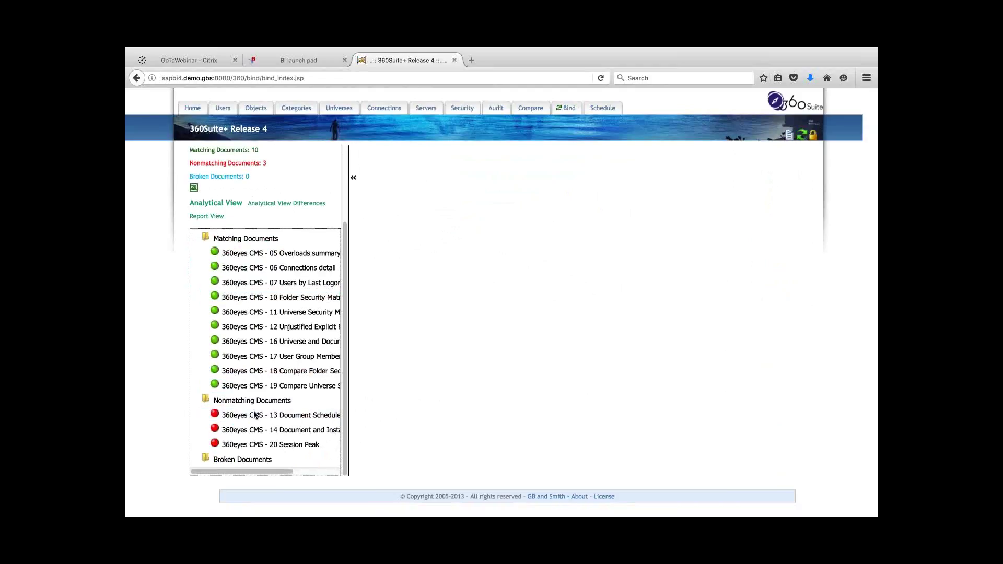
Review the differences for the nonmatching 13 Document Scheduled Jobs report.
left_click(303, 416)
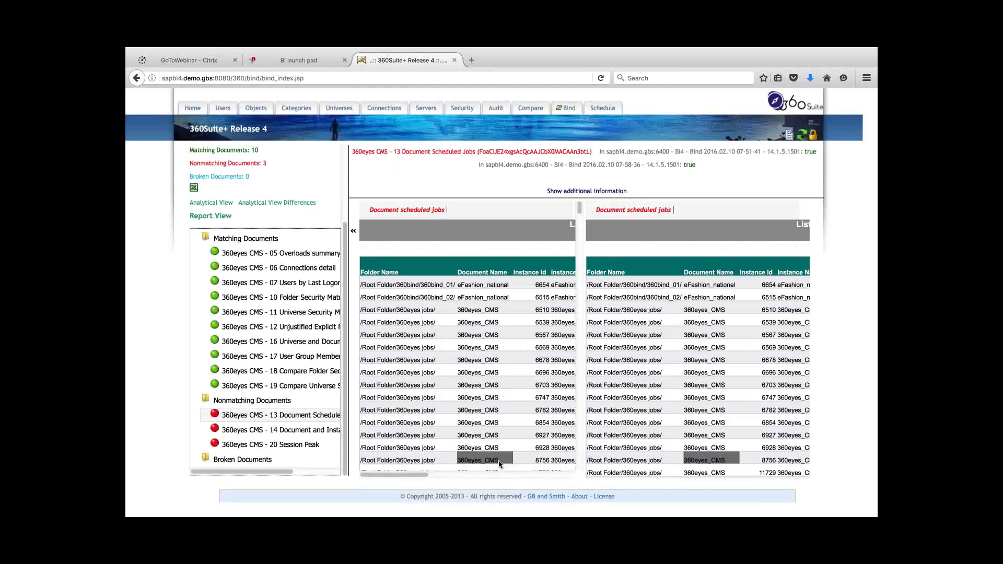
scroll(498, 460, "down", 2)
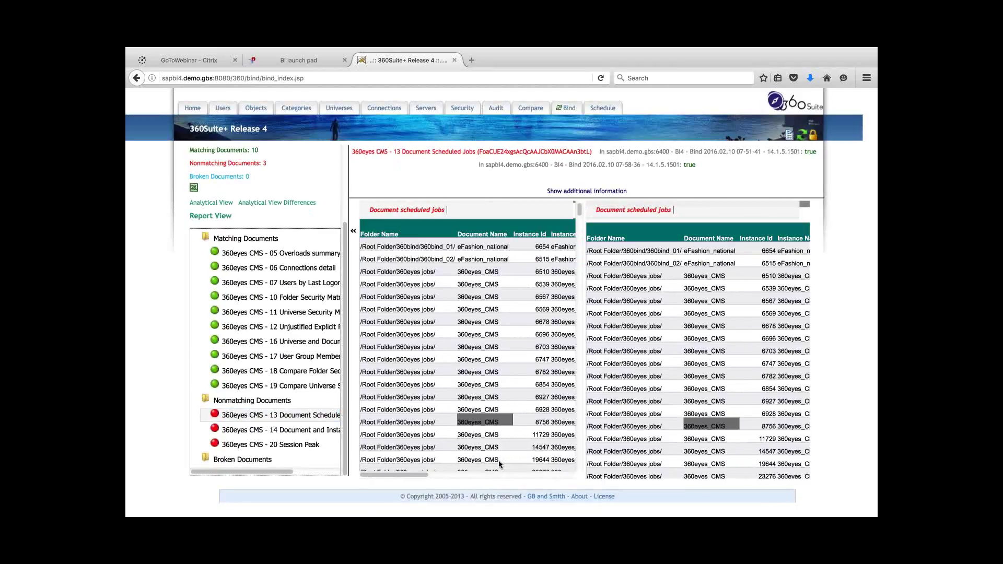
scroll(499, 460, "up", 2)
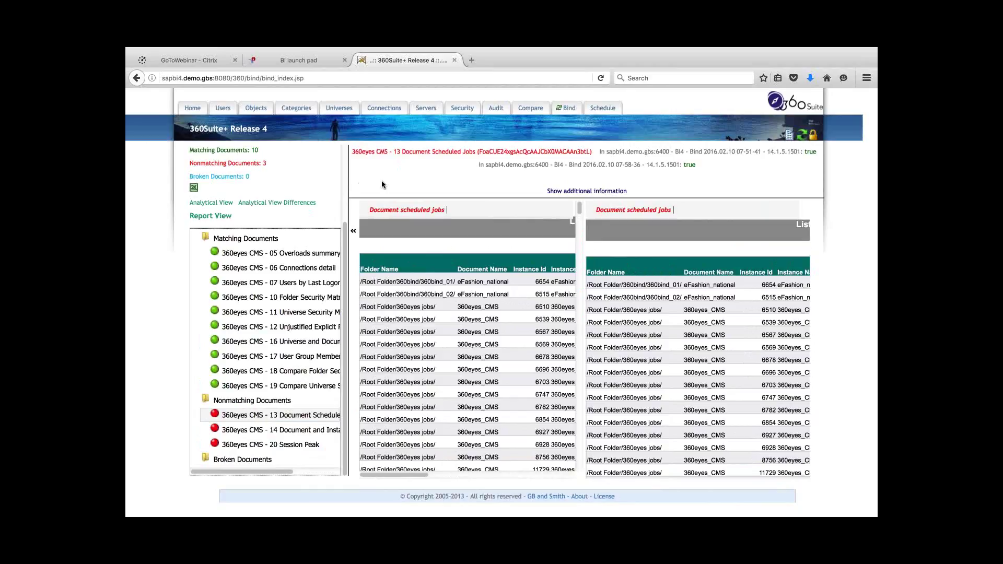
scroll(307, 181, "up", 3)
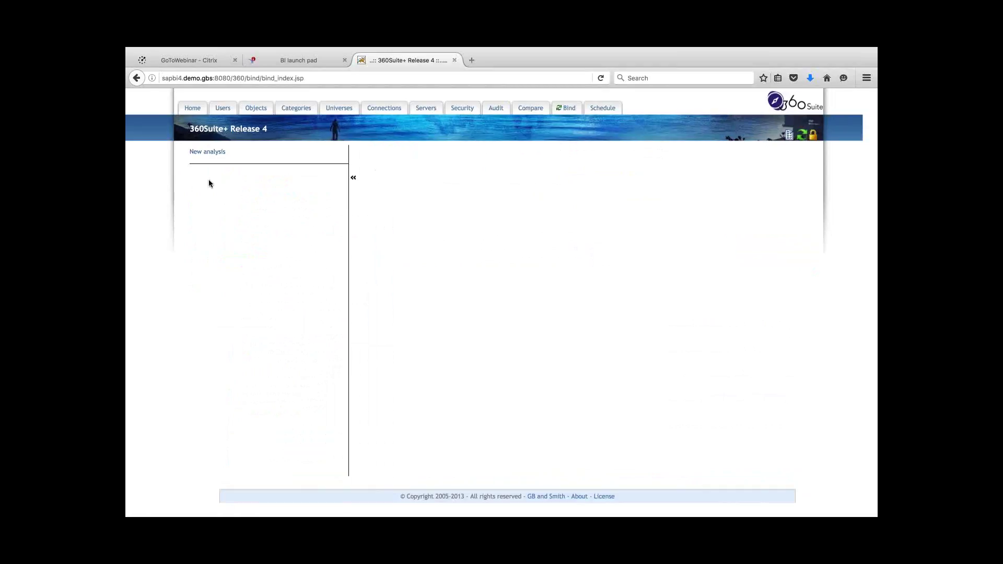
left_click(209, 154)
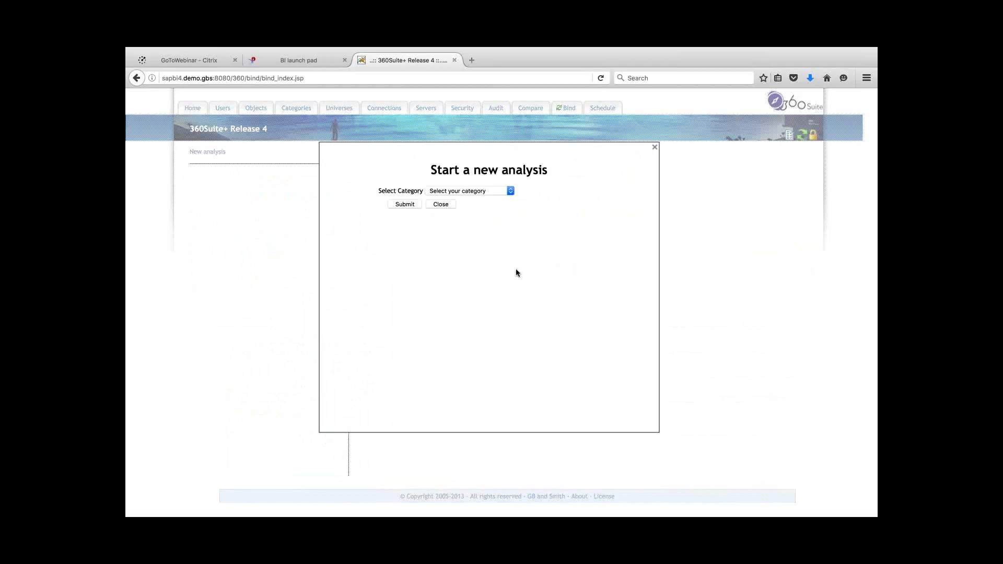
left_click(510, 191)
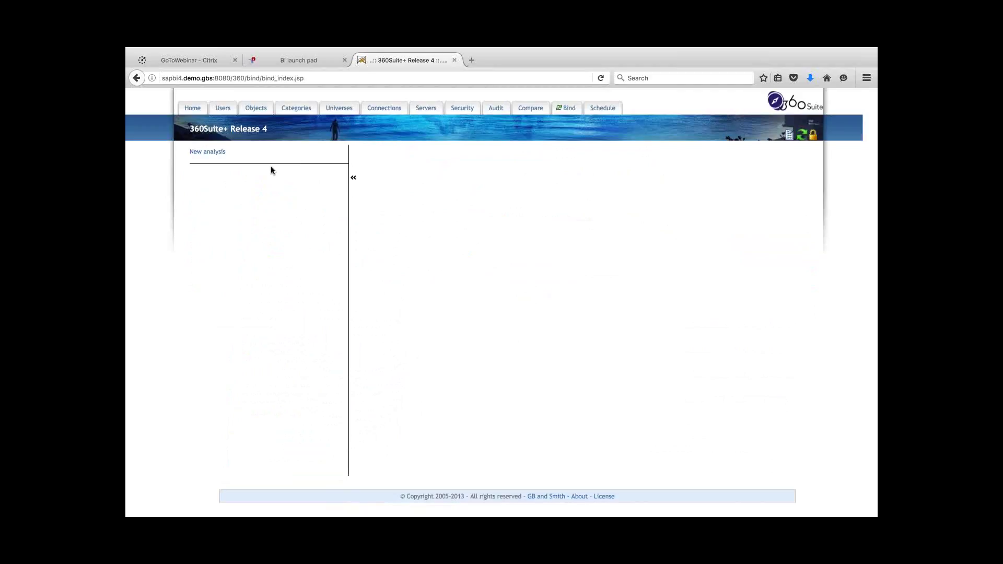
Open the 360eyes universes folder and show the version history of 360eyes_CMS.
left_click(345, 108)
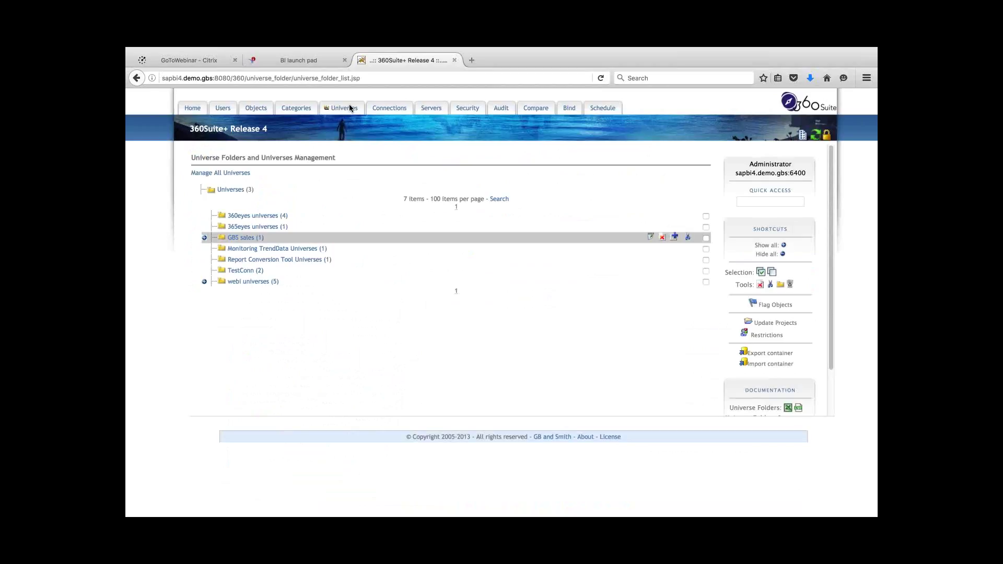
left_click(256, 215)
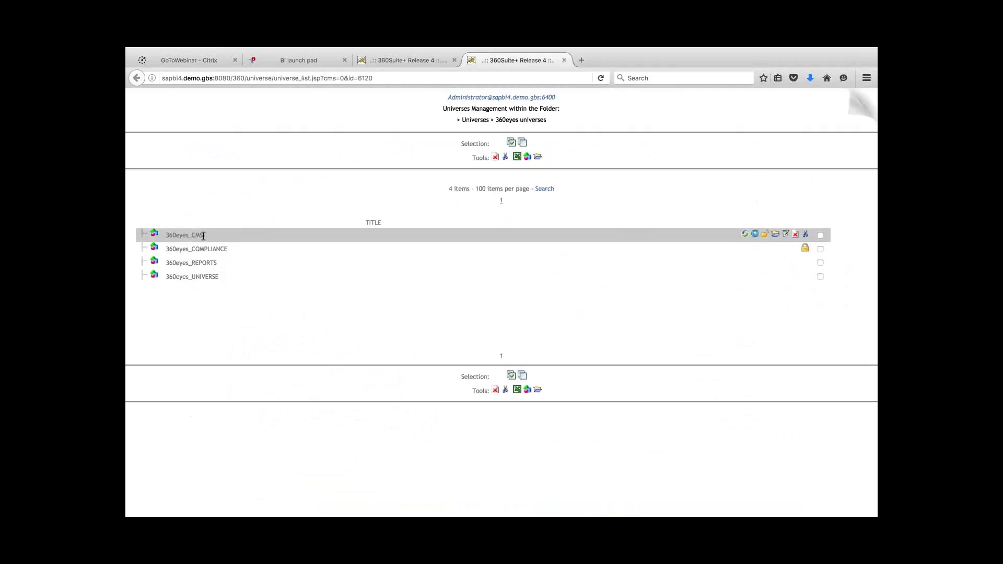
left_click(193, 235)
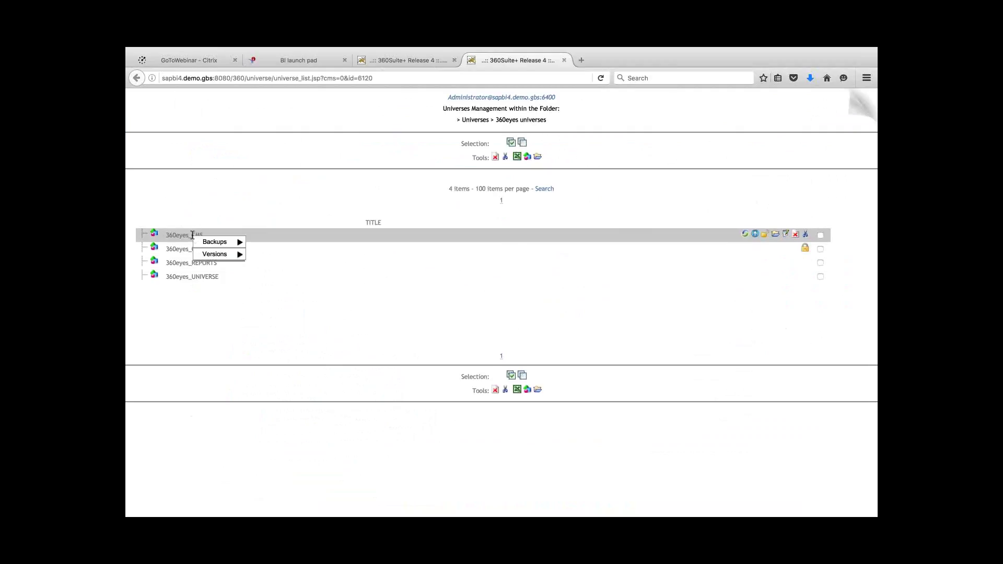
mouse_move(217, 256)
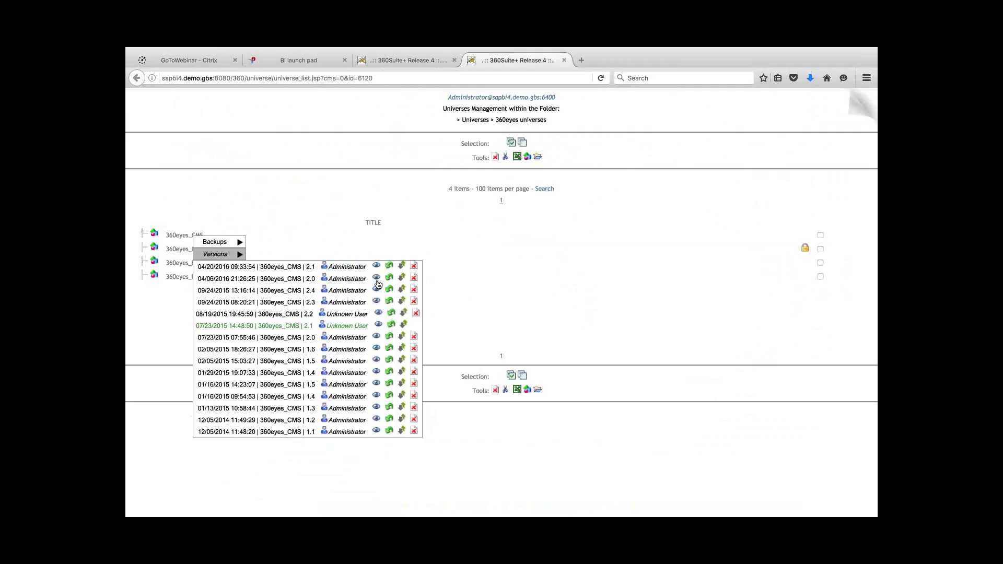
Compare 360eyes_CMS with its 08/19/2015 version, inspecting Root and Eye Snapshot, then return to folder management.
left_click(379, 314)
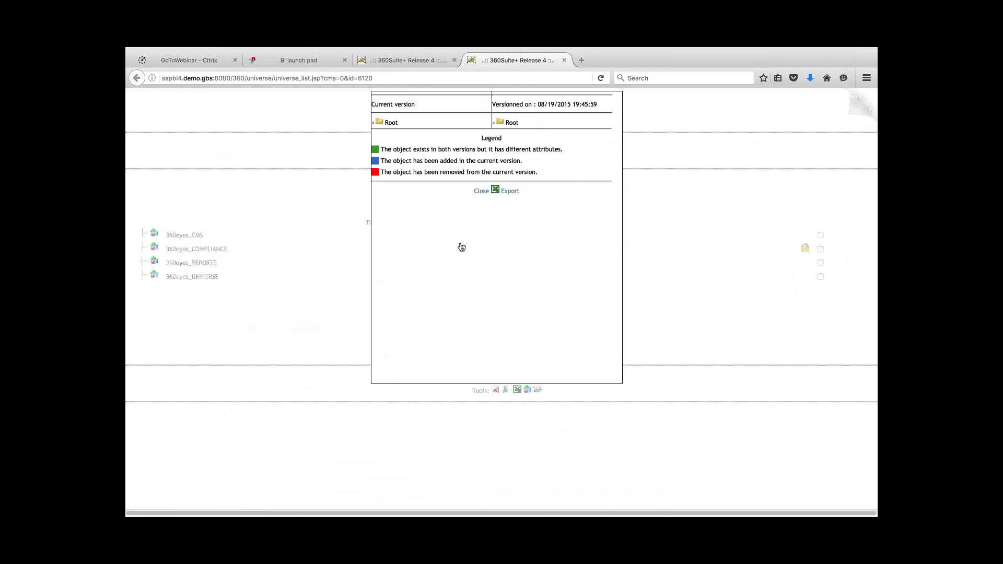
left_click(497, 125)
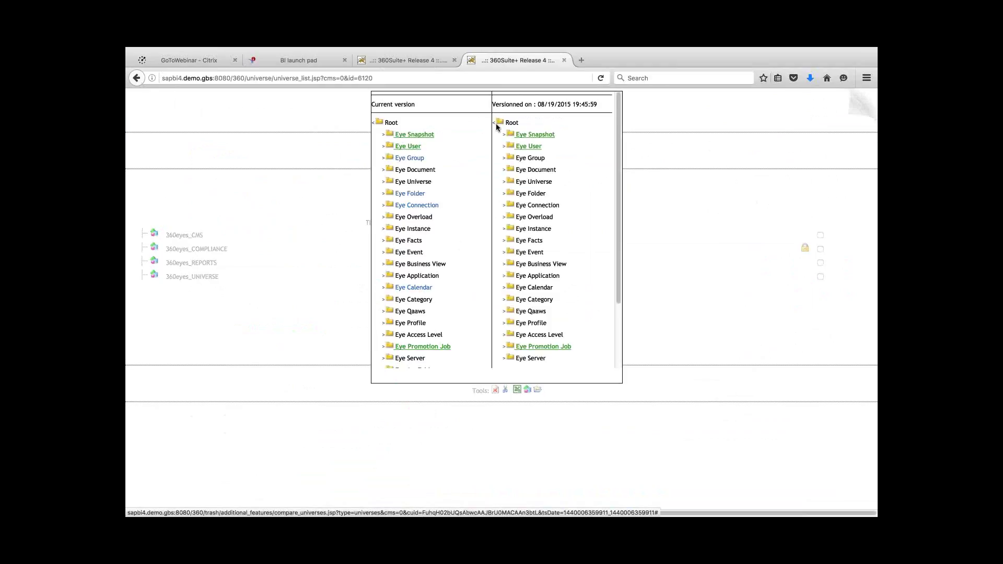
left_click(385, 135)
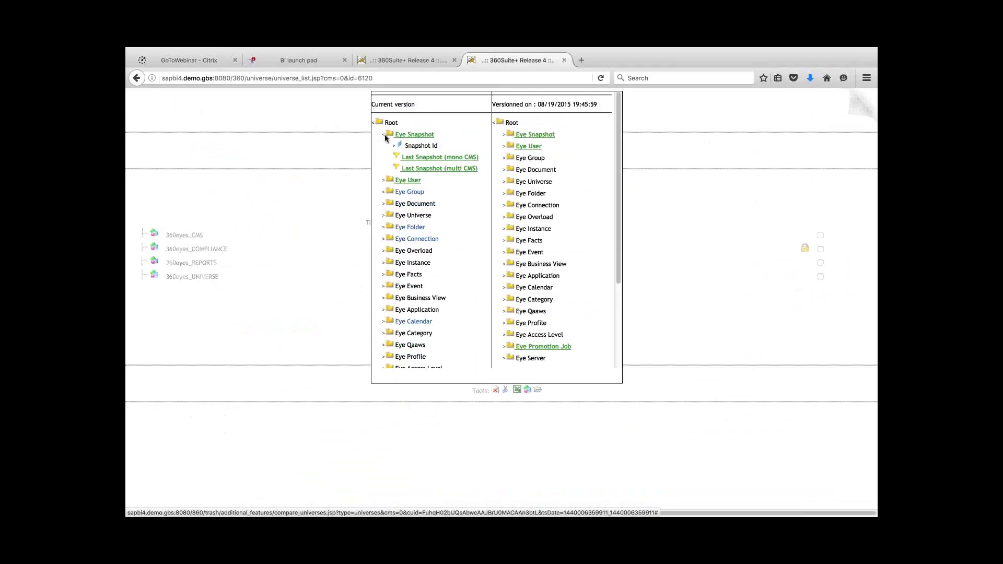
scroll(385, 137, "down", 5)
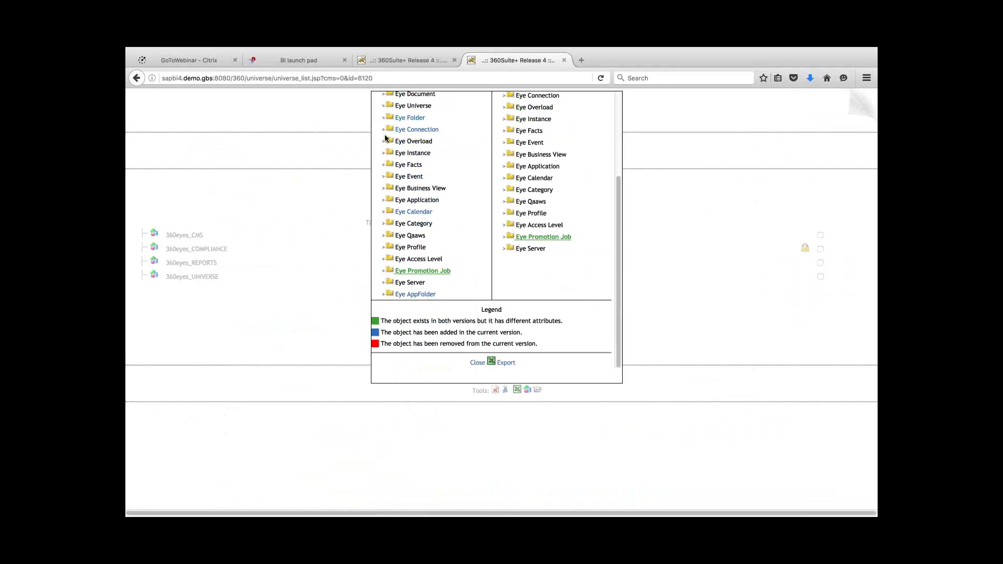
scroll(385, 137, "up", 5)
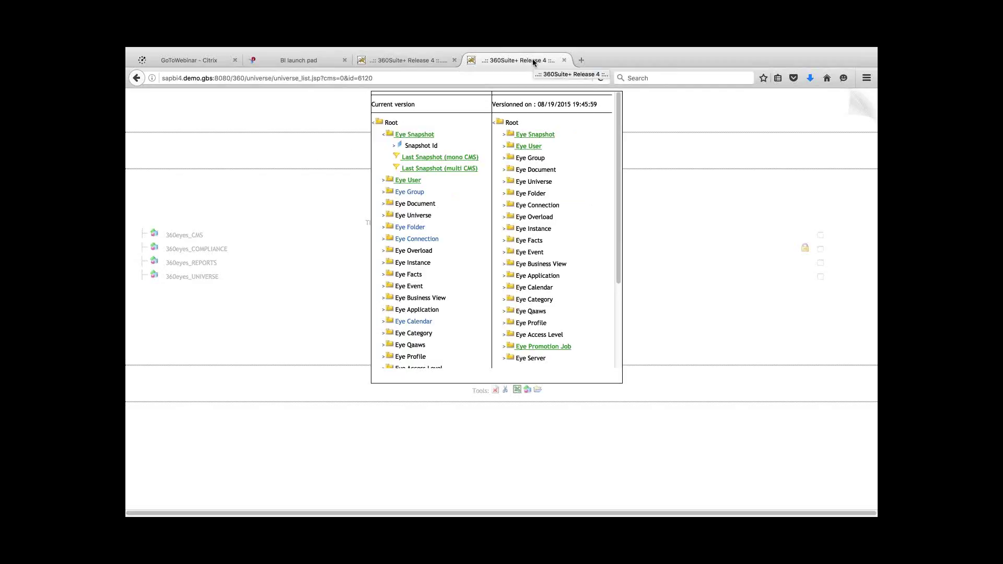
left_click(414, 63)
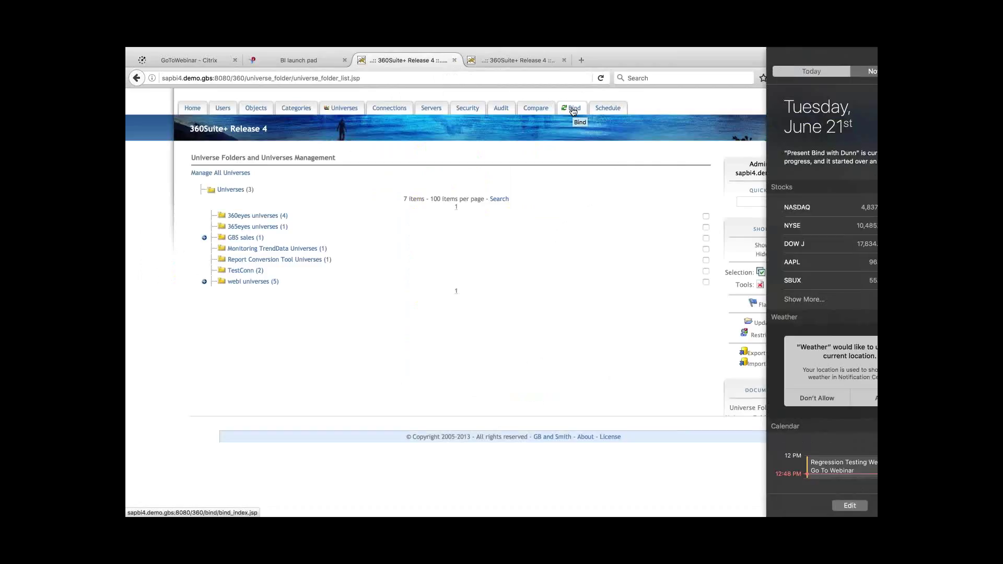
left_click(645, 221)
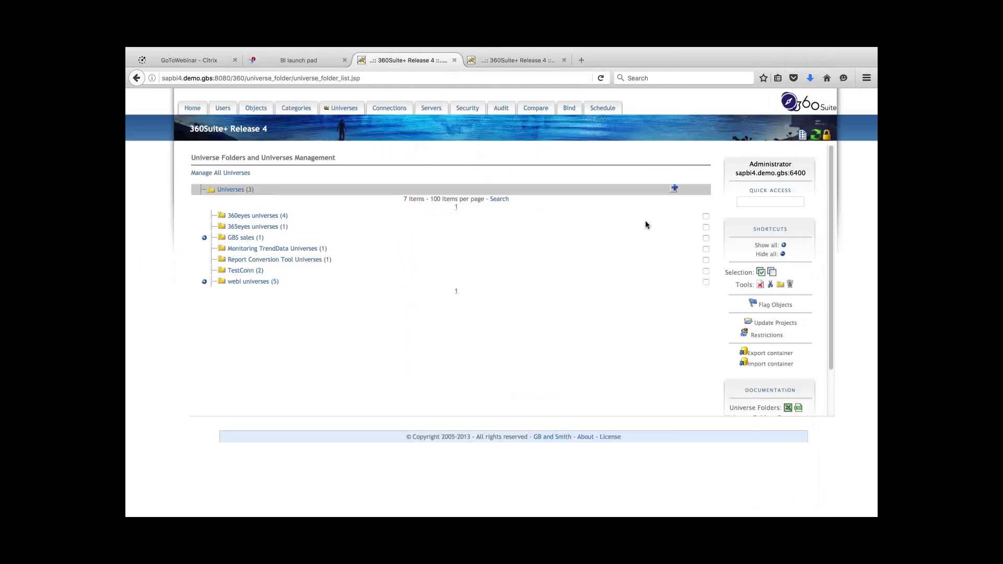
key("XF86AudioRaiseVolume")
Switch from Firefox to the running PowerPoint slide show.
key("alt+Tab")
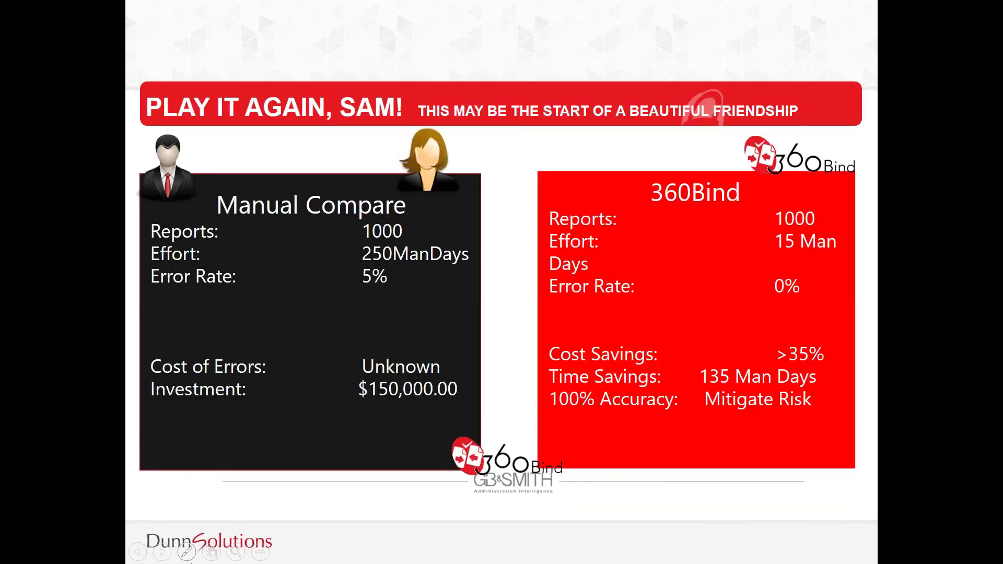
Advance past the final slide to end the slide show.
key("Right")
key("Right")
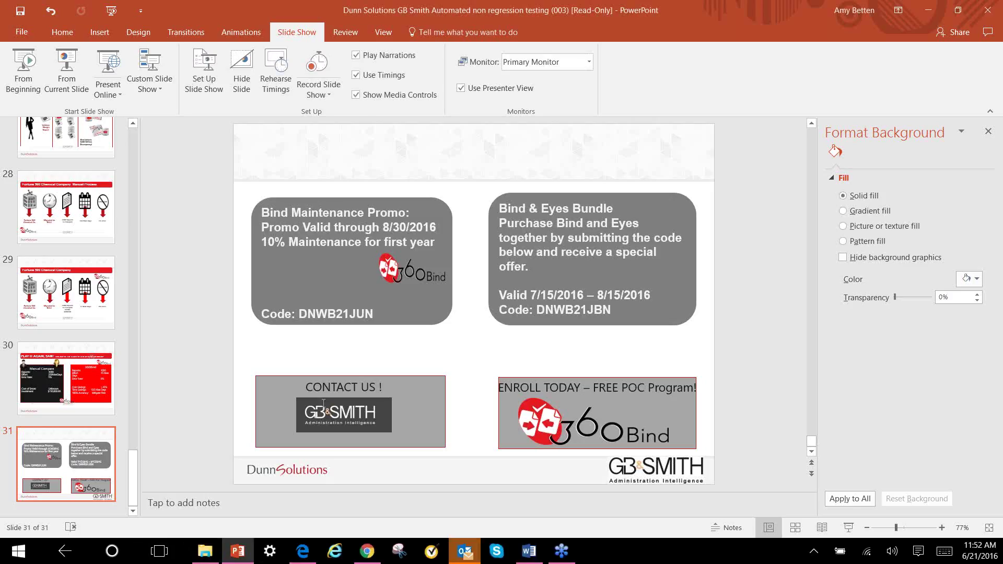